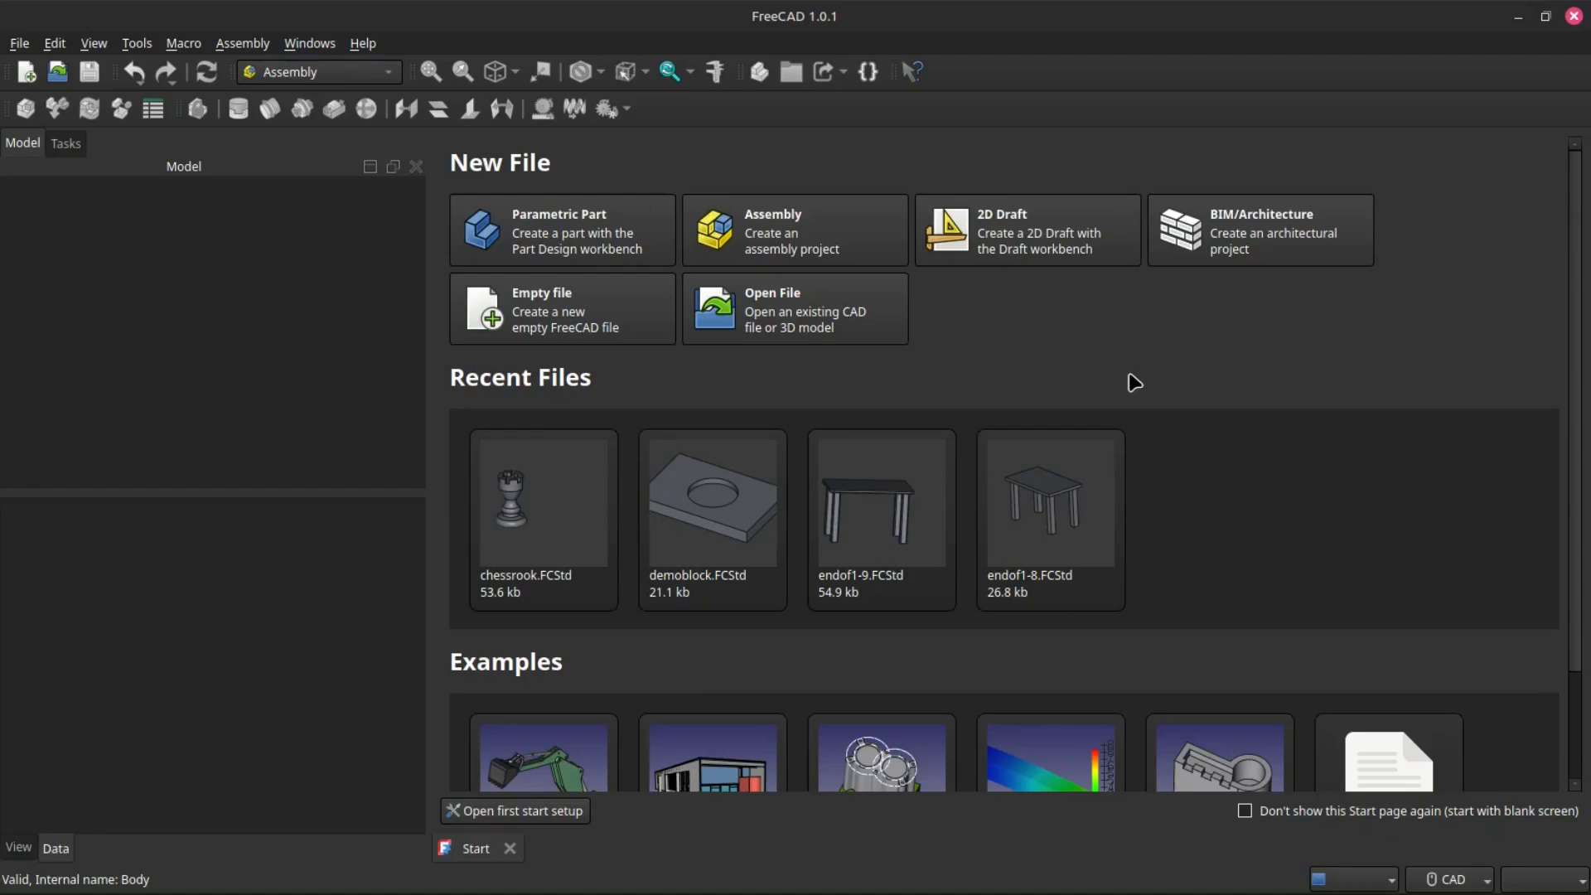
- Set the 3D navigation style to Blender
{"action": "scroll", "coordinate": [1215, 430], "scroll_direction": "down", "scroll_amount": 1}
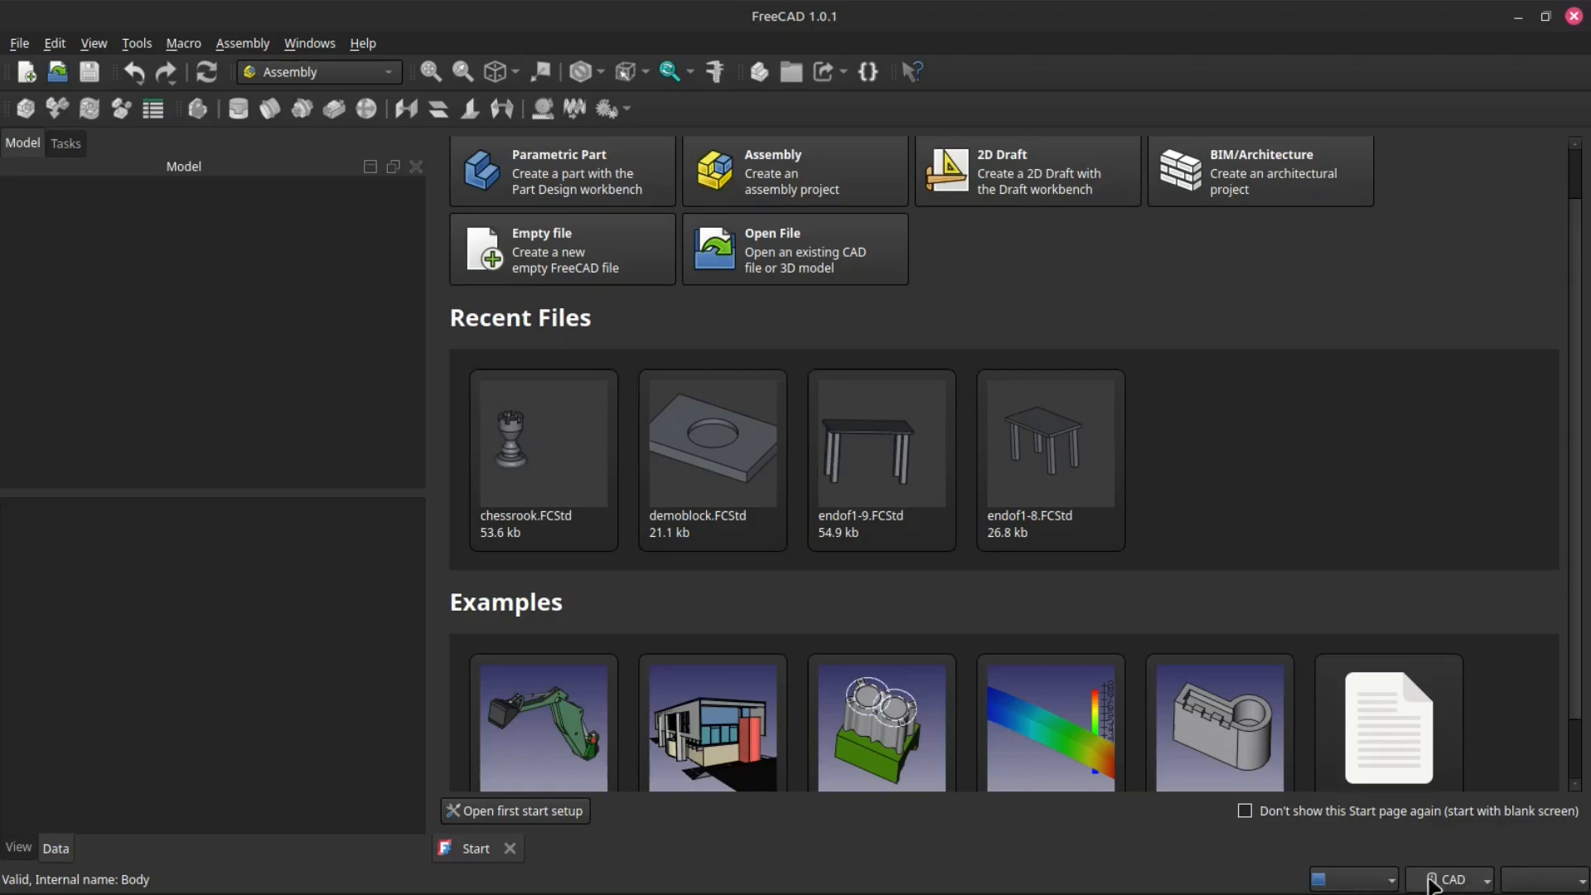
{"action": "left_click", "coordinate": [1483, 884]}
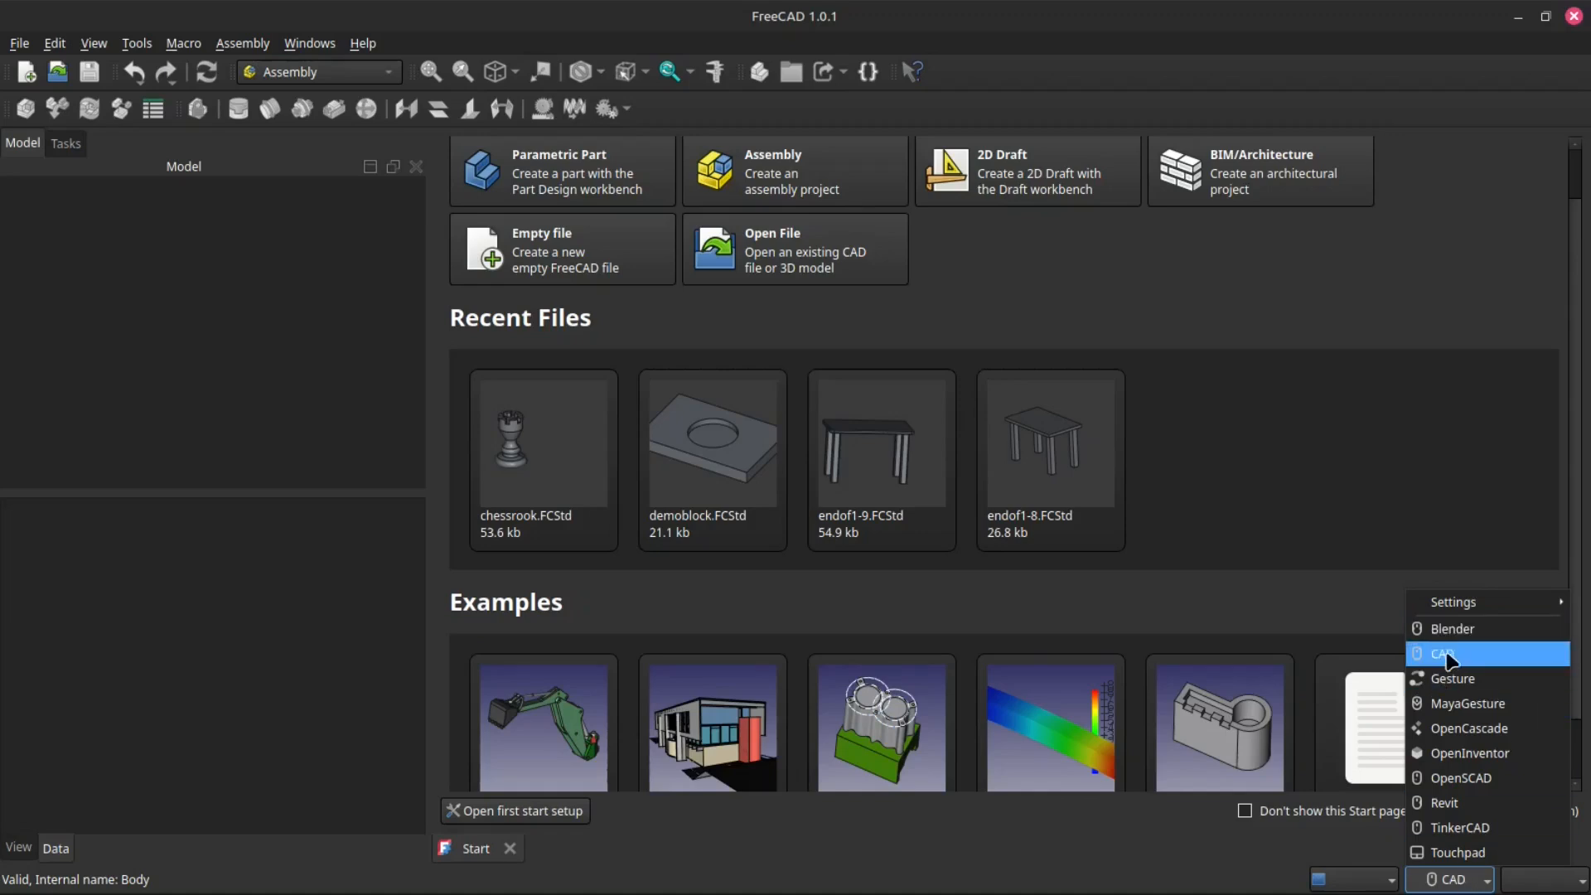
{"action": "left_click", "coordinate": [1458, 629]}
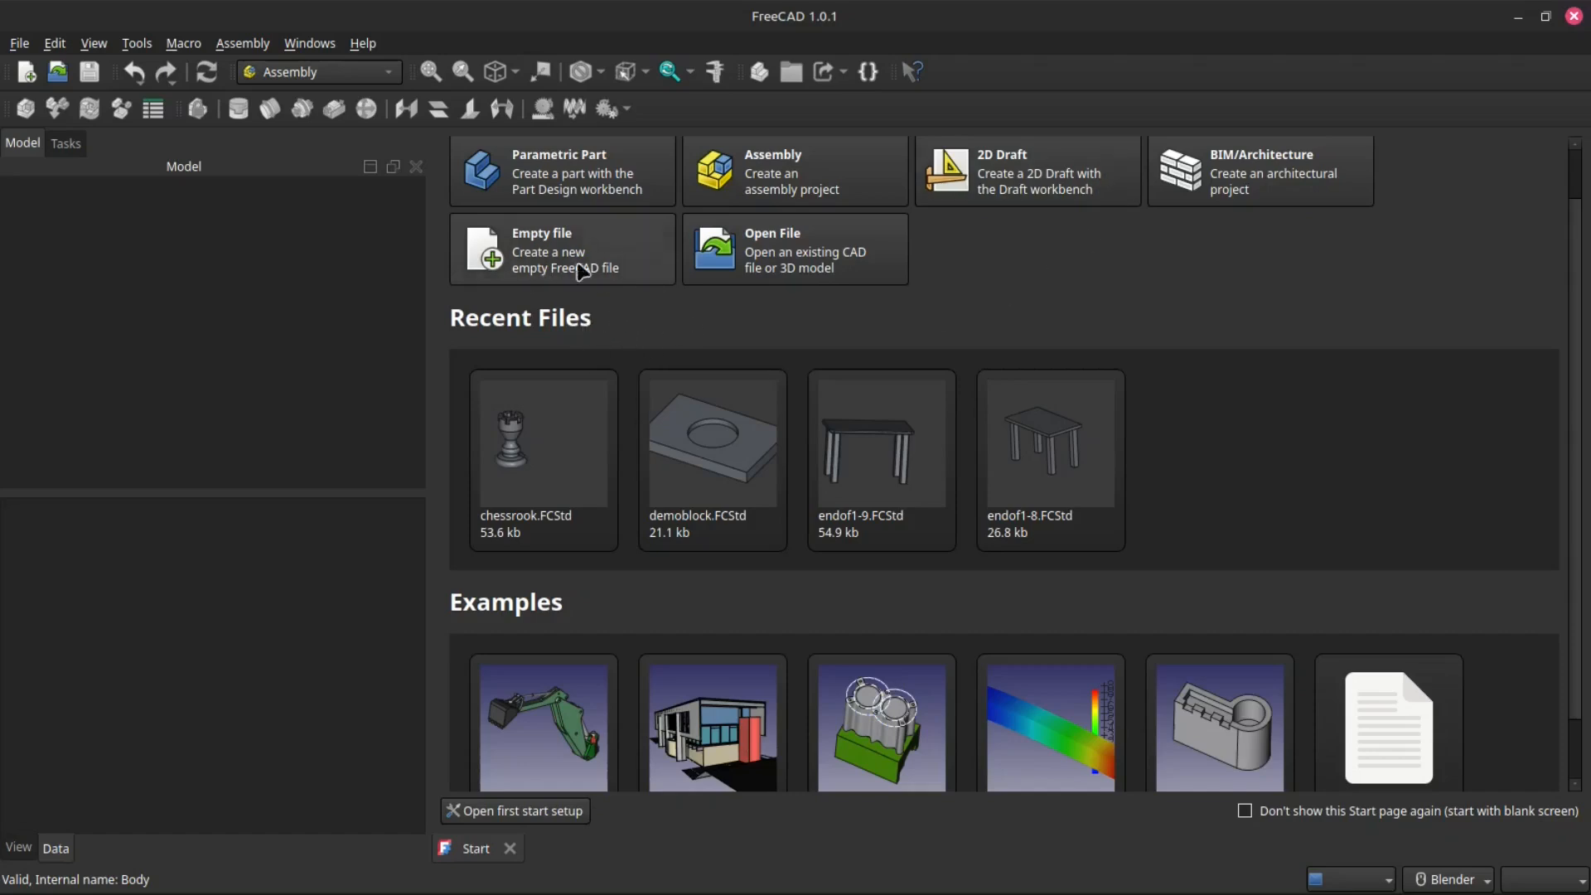
- Create a new parametric part file and start a sketch on the XY-plane of its body
{"action": "scroll", "coordinate": [778, 364], "scroll_direction": "down", "scroll_amount": 1}
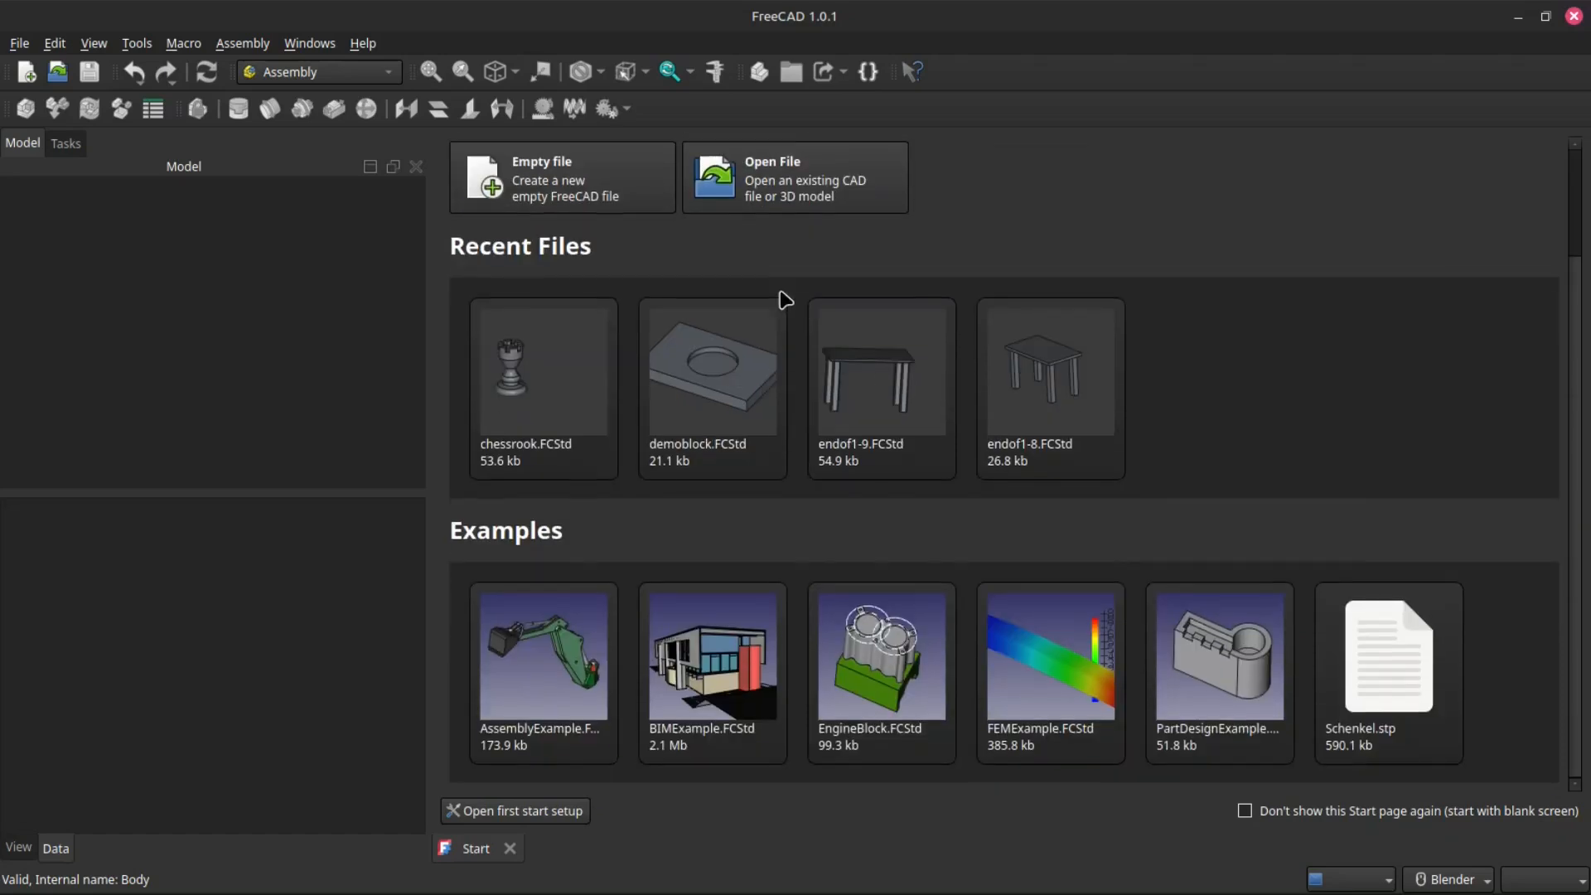
{"action": "scroll", "coordinate": [781, 299], "scroll_direction": "up", "scroll_amount": 2}
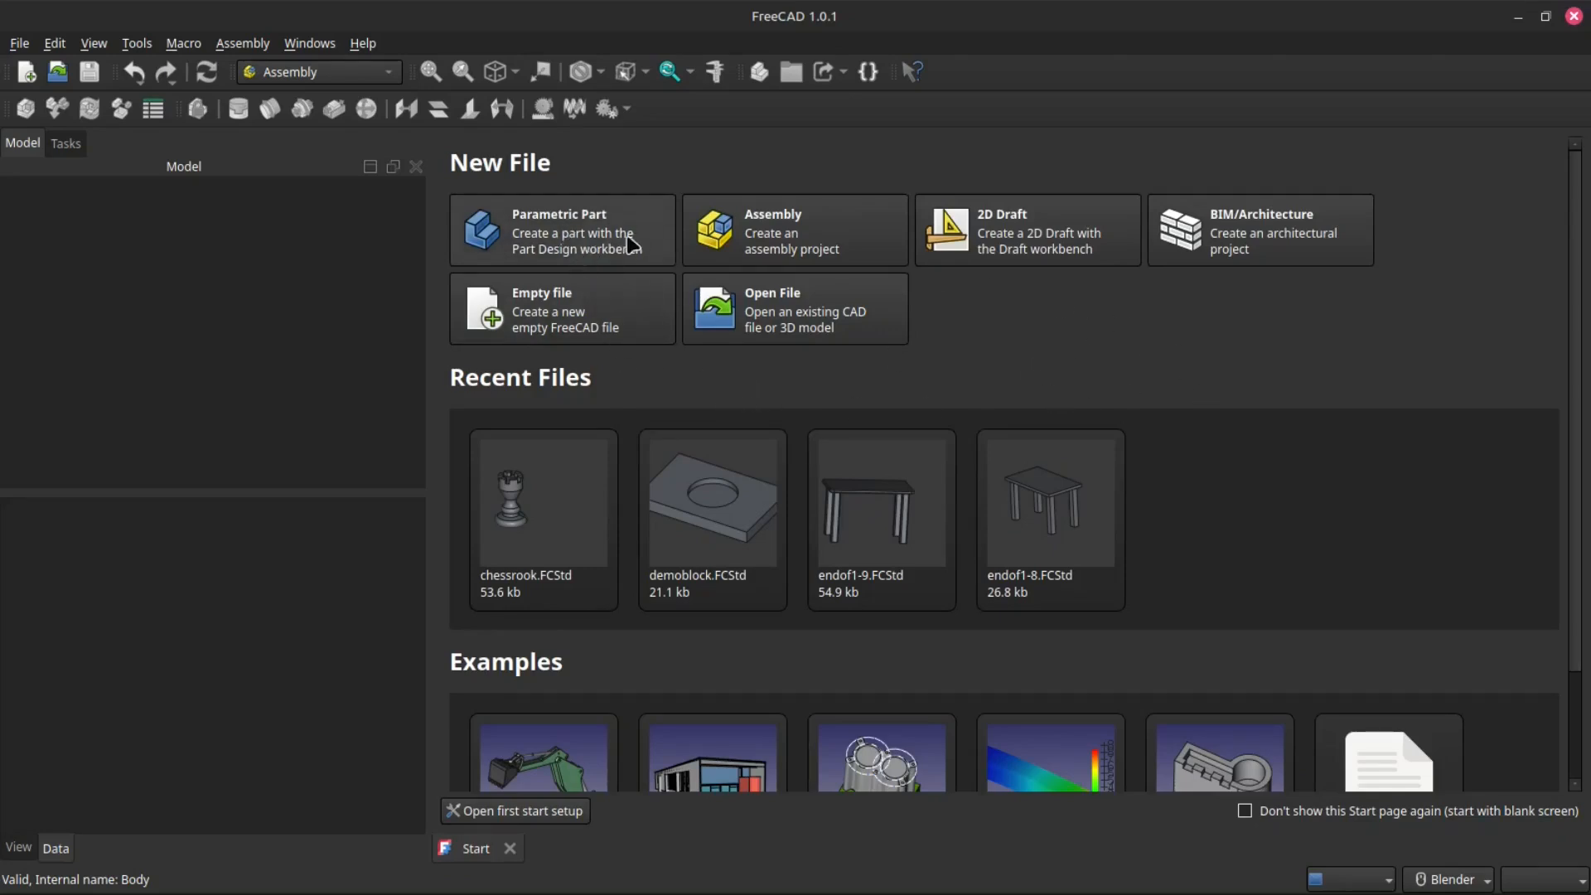
{"action": "left_click", "coordinate": [553, 249]}
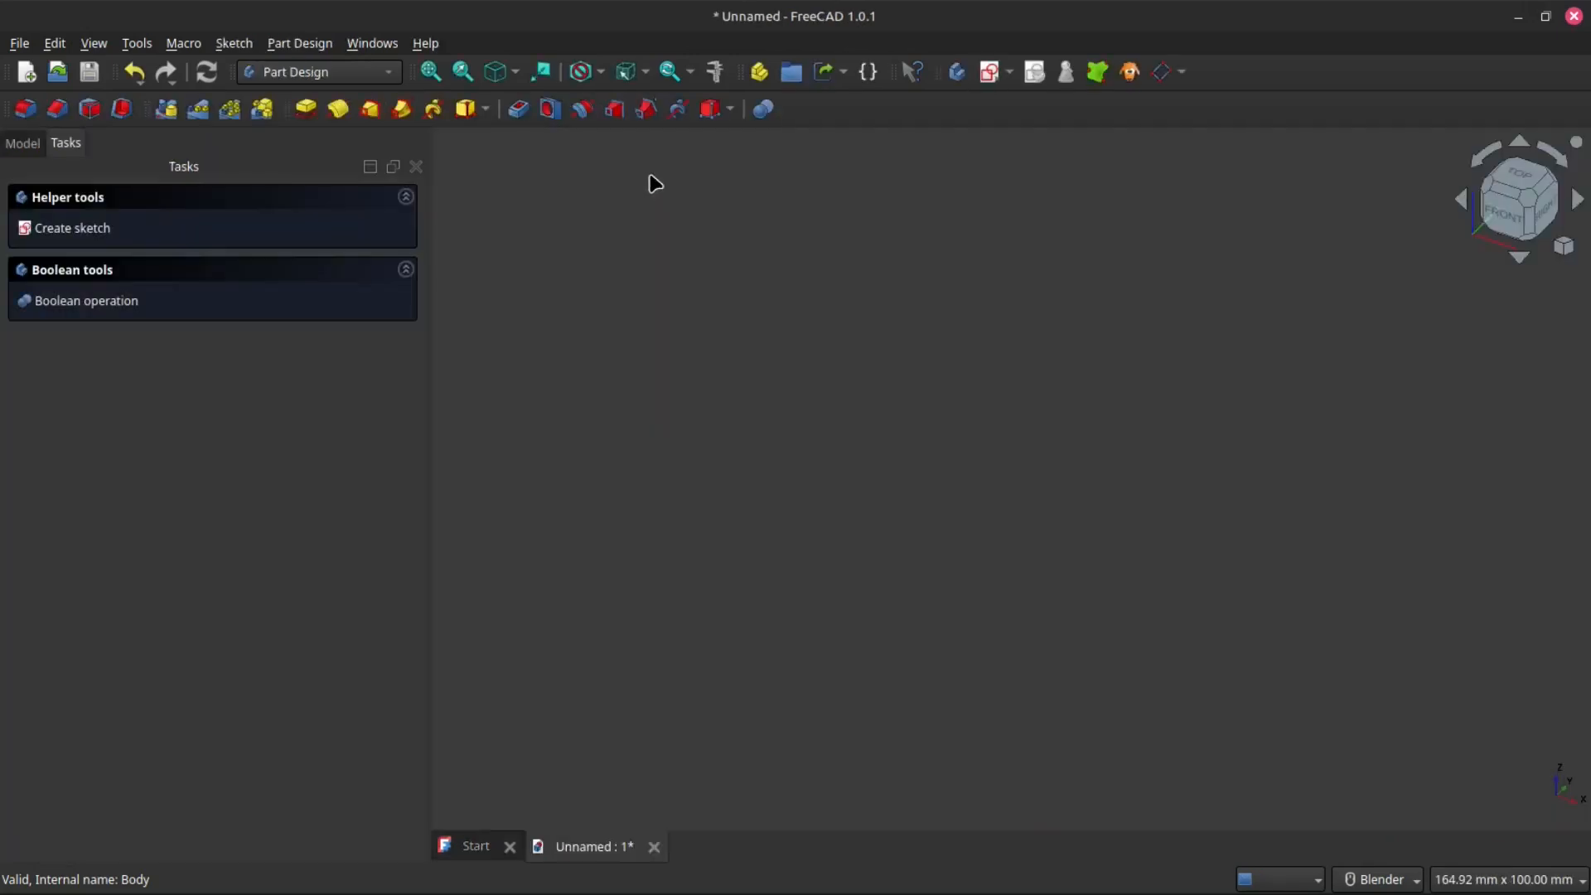
{"action": "left_click", "coordinate": [19, 144]}
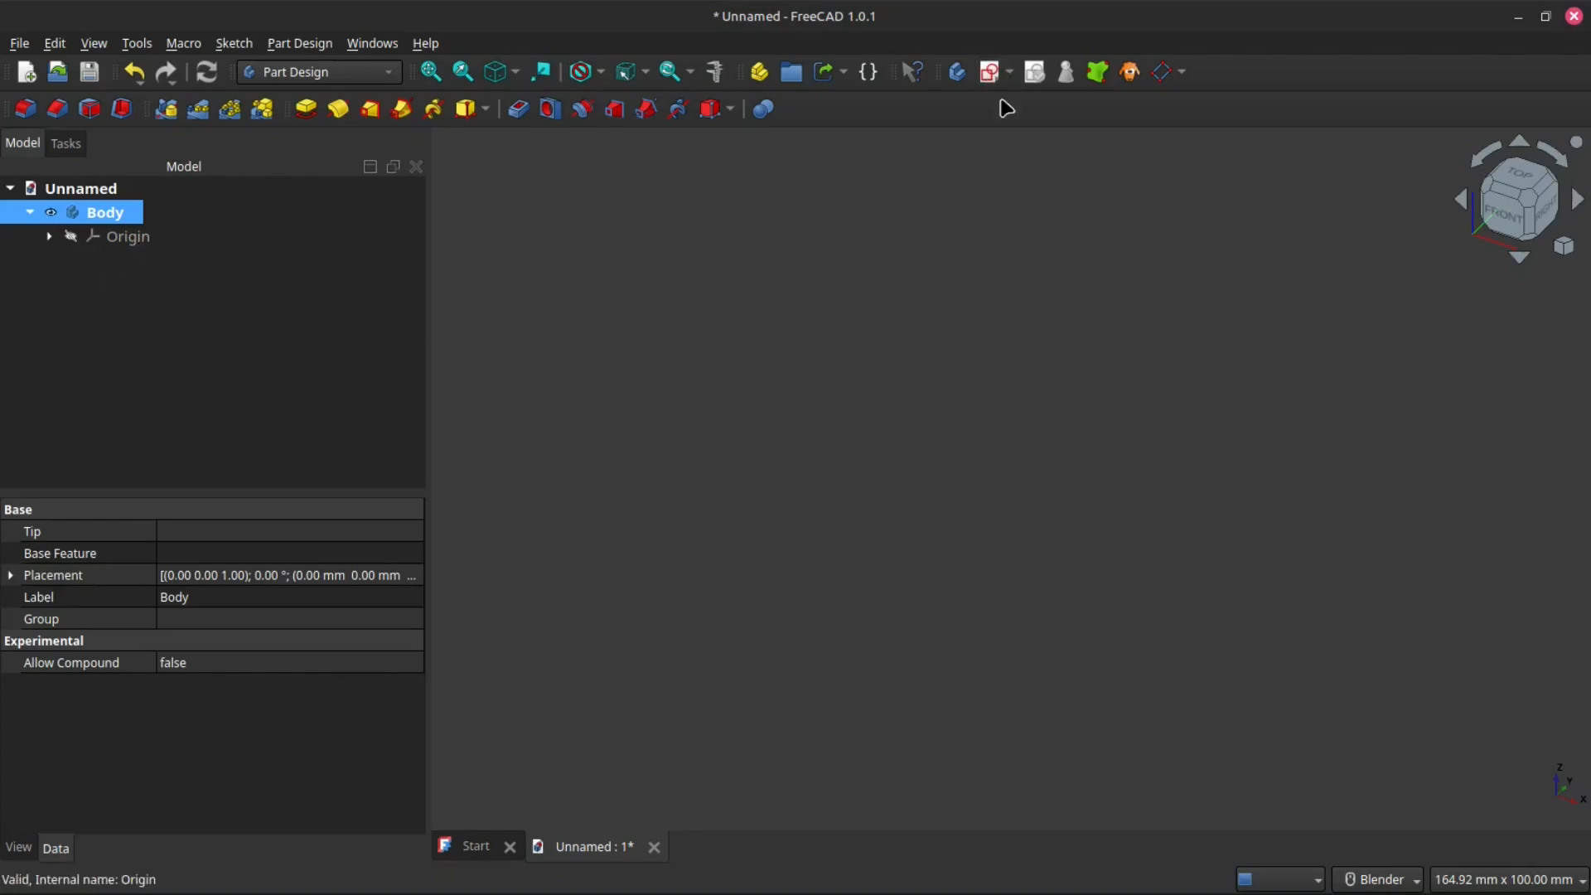
{"action": "left_click", "coordinate": [989, 75]}
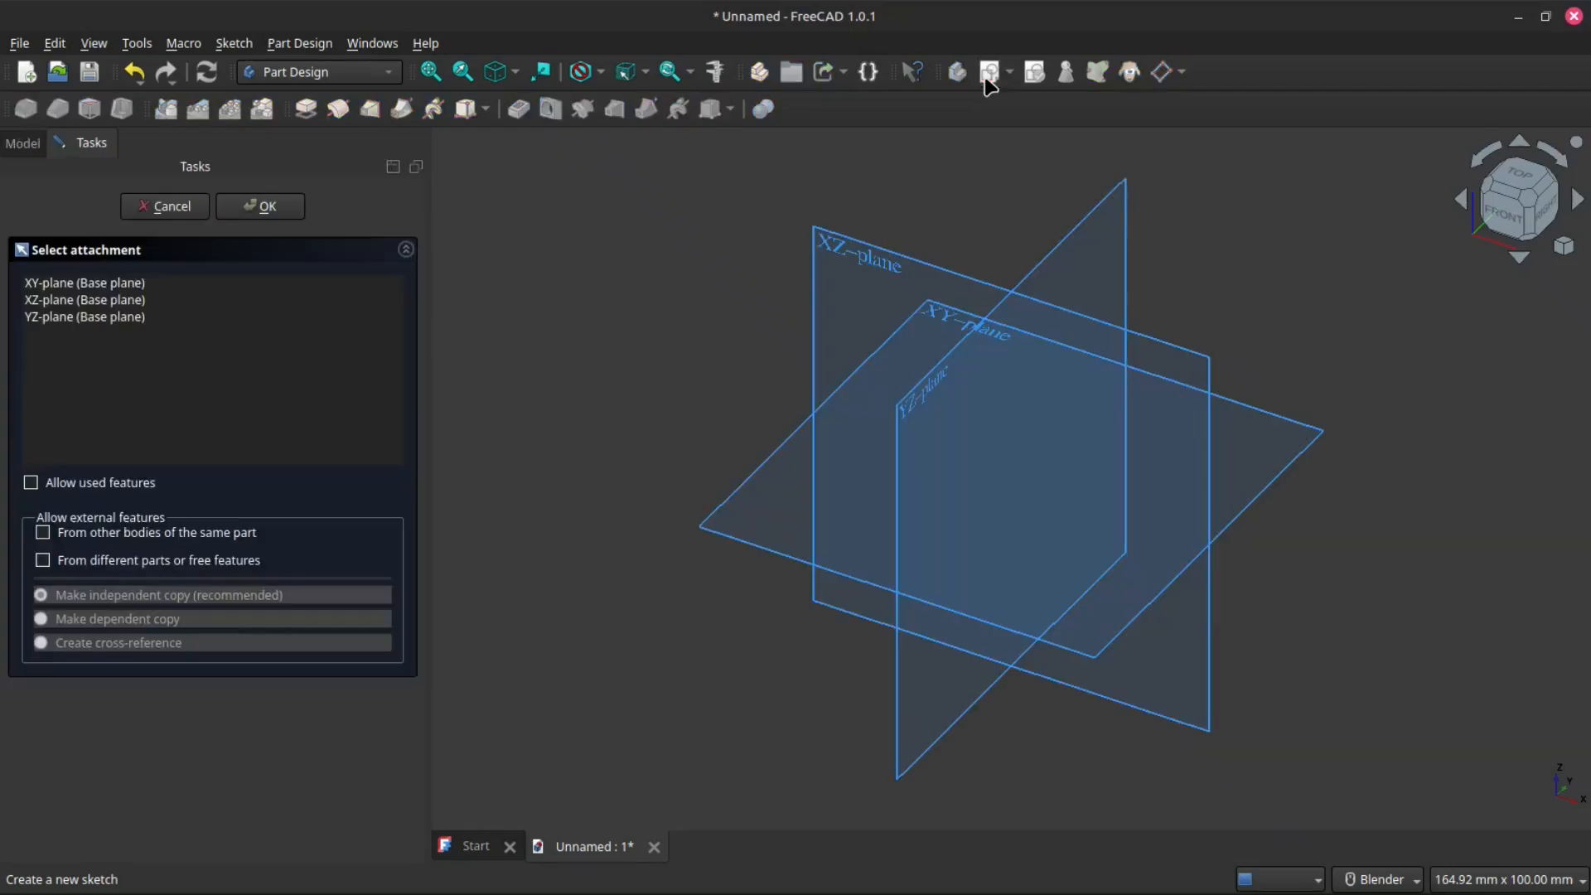
{"action": "left_click", "coordinate": [710, 527]}
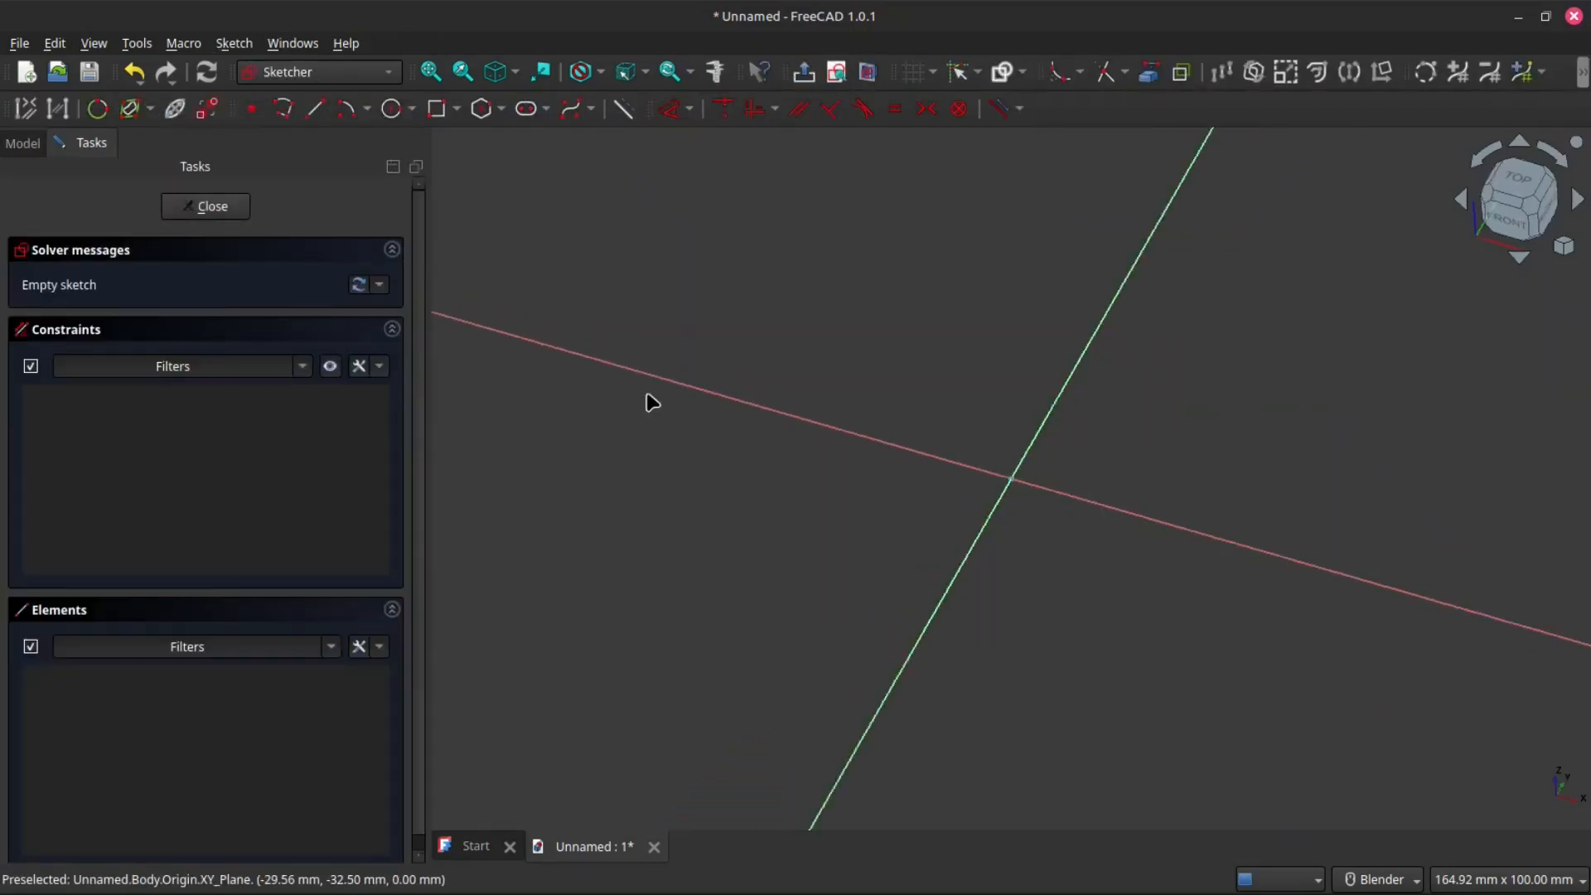
- Set the 3D view marker size to 20px in the display preferences
{"action": "scroll", "coordinate": [1023, 531], "scroll_direction": "up", "scroll_amount": 6}
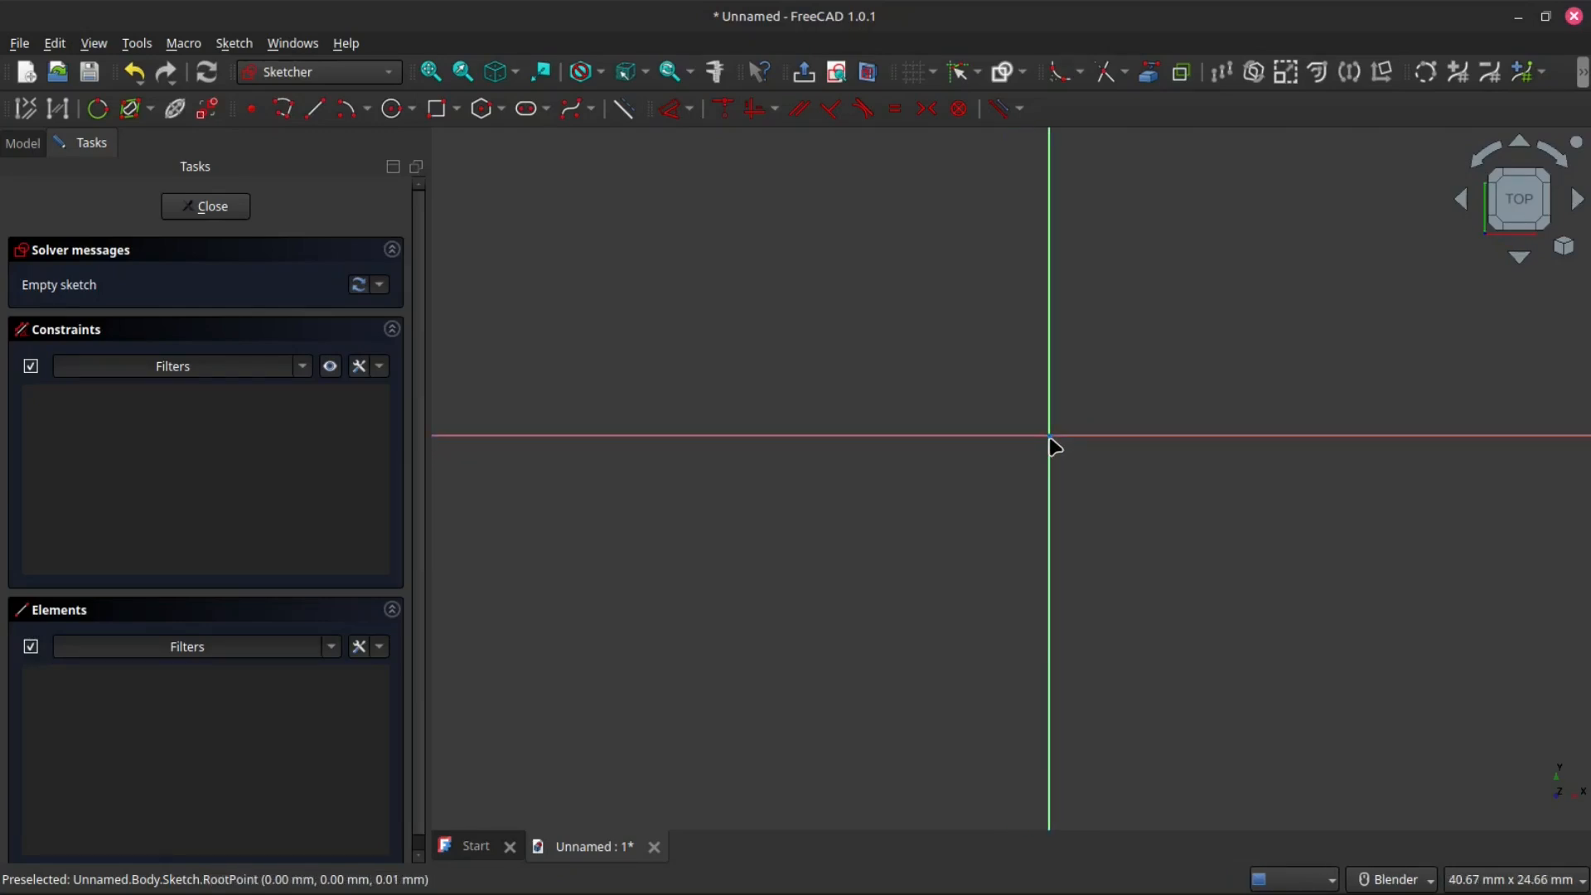
{"action": "scroll", "coordinate": [881, 434], "scroll_direction": "down", "scroll_amount": 1}
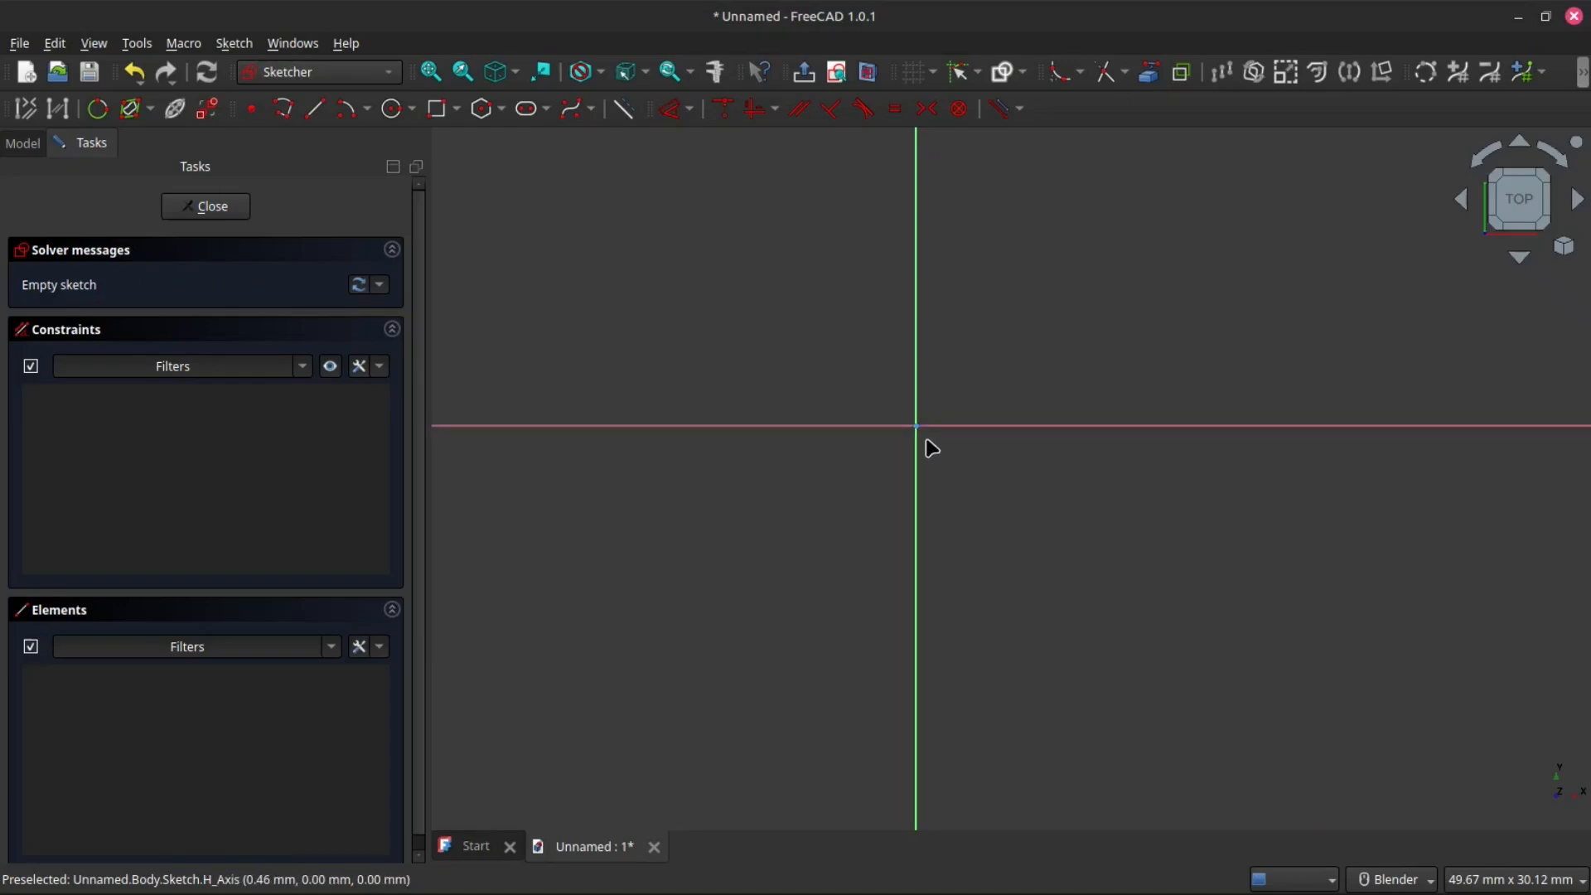
{"action": "scroll", "coordinate": [881, 490], "scroll_direction": "down", "scroll_amount": 3}
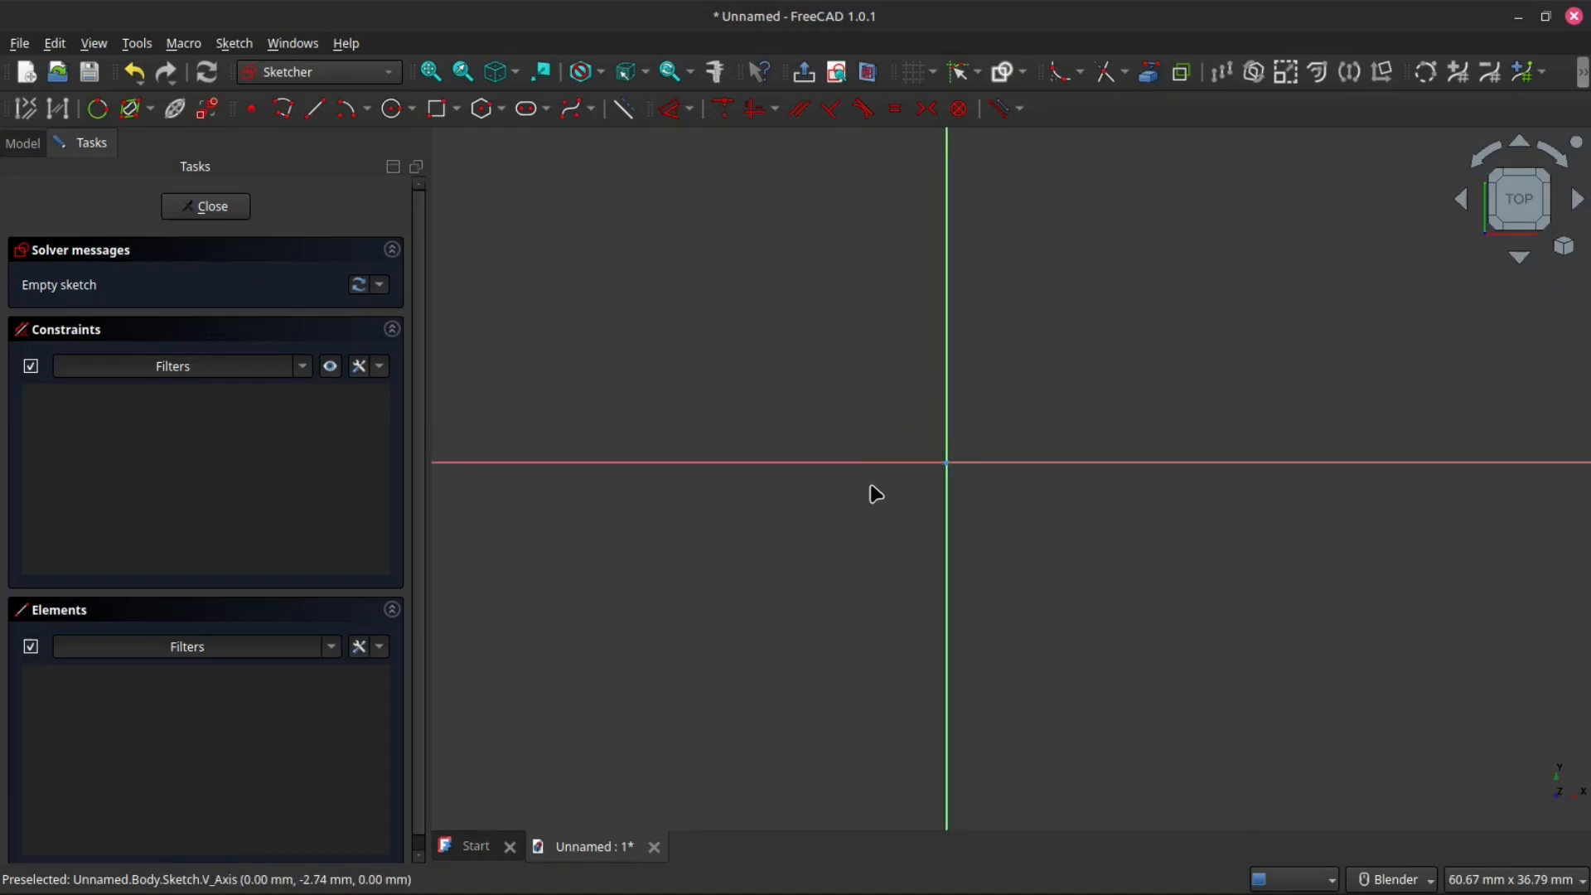
{"action": "scroll", "coordinate": [788, 589], "scroll_direction": "down", "scroll_amount": 1}
{"action": "scroll", "coordinate": [746, 611], "scroll_direction": "up", "scroll_amount": 1}
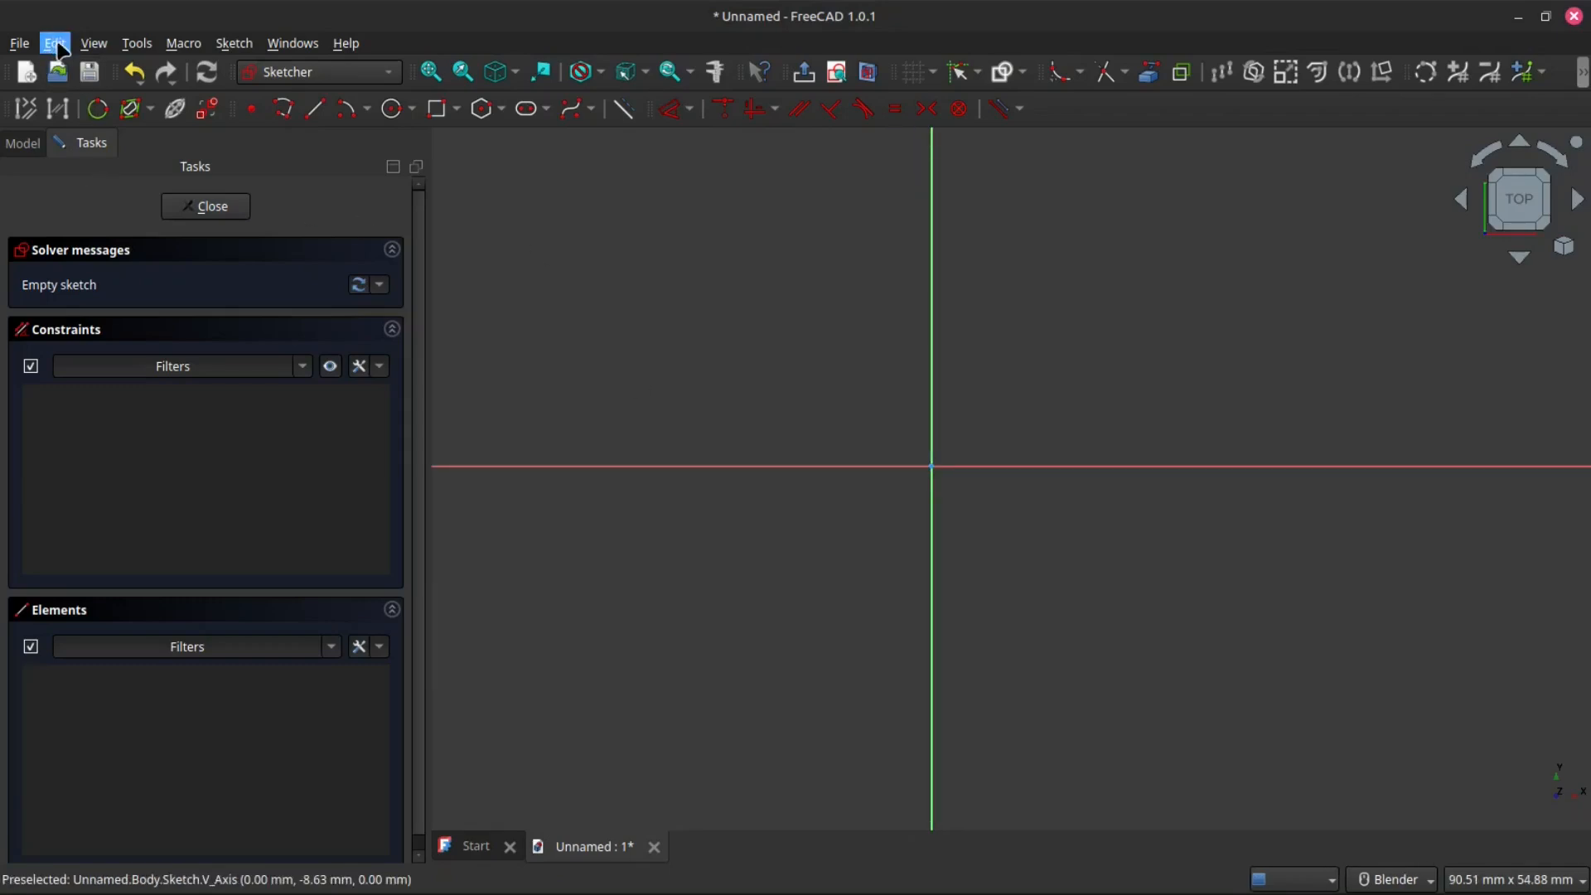
{"action": "left_click", "coordinate": [57, 45]}
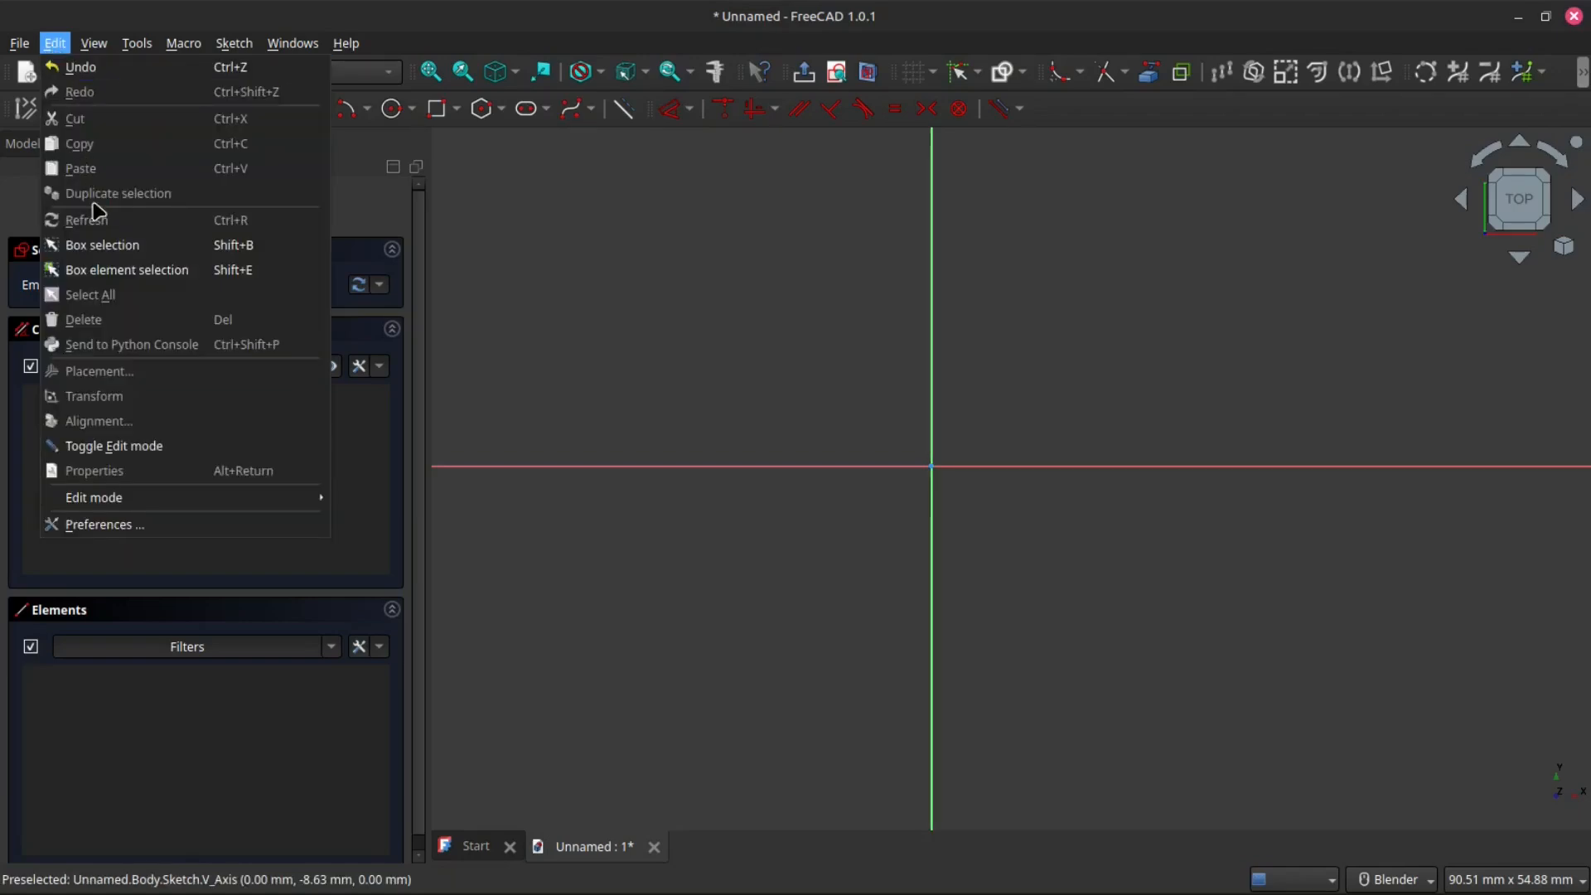
{"action": "left_click", "coordinate": [124, 529]}
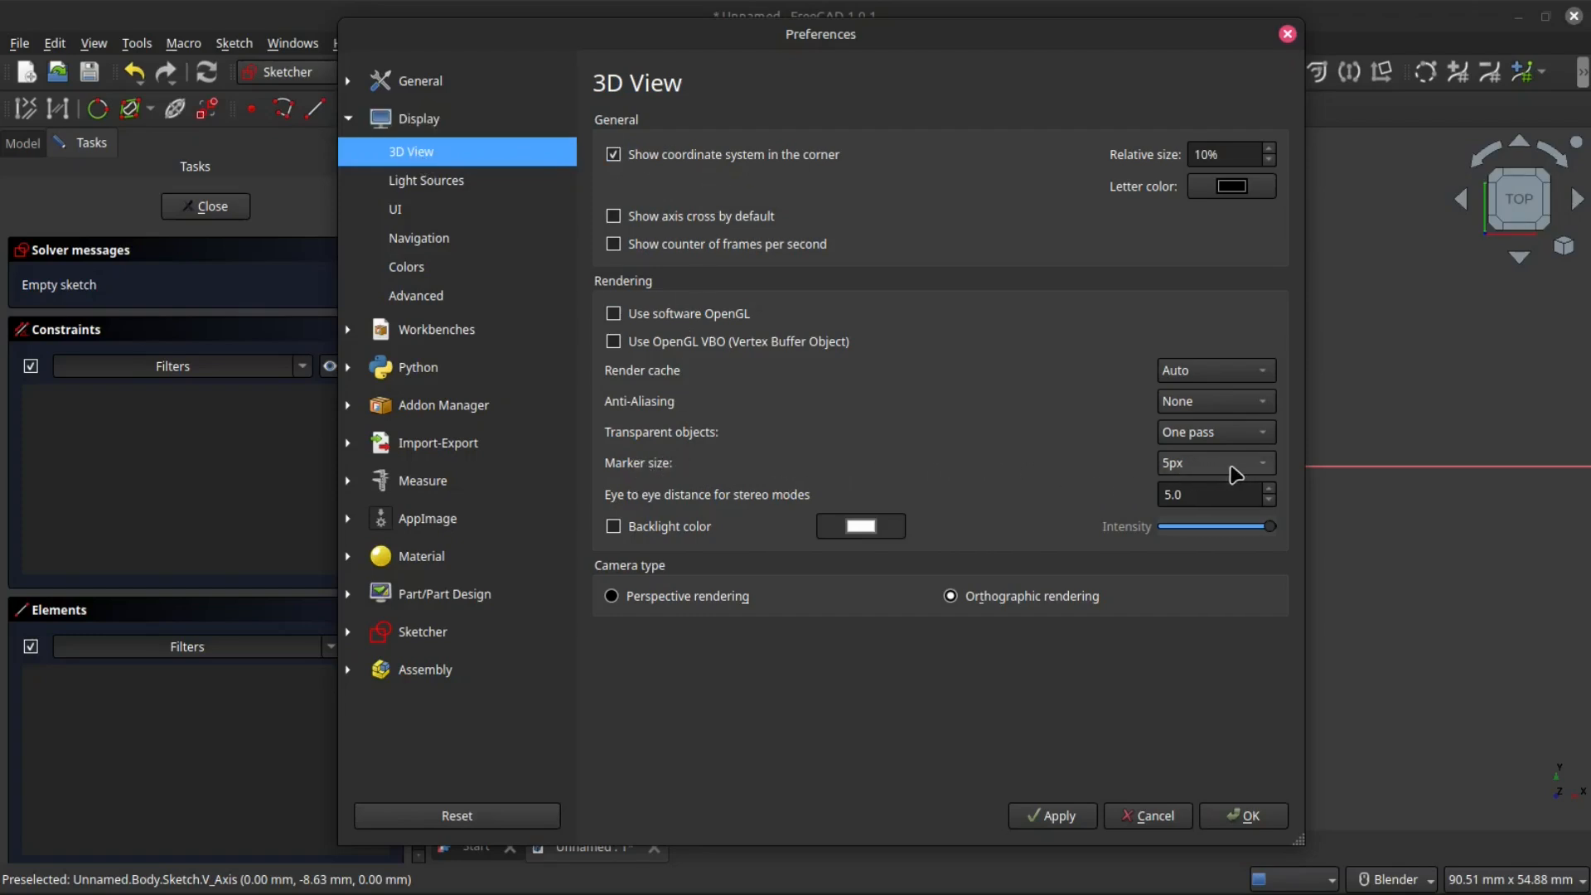
{"action": "left_click", "coordinate": [1260, 469]}
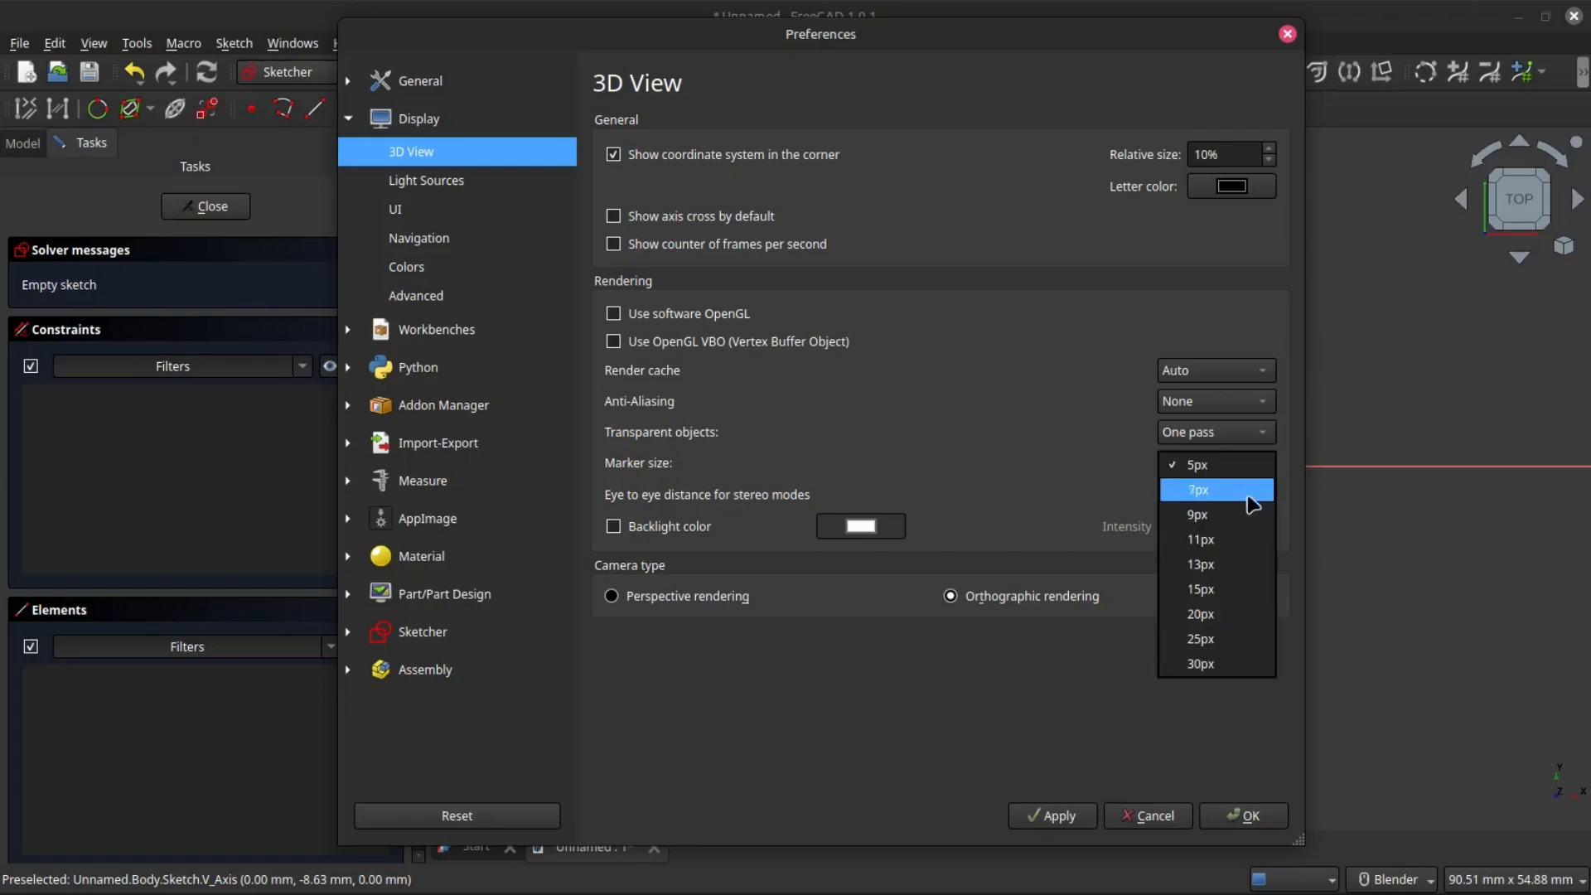
{"action": "left_click", "coordinate": [1217, 614]}
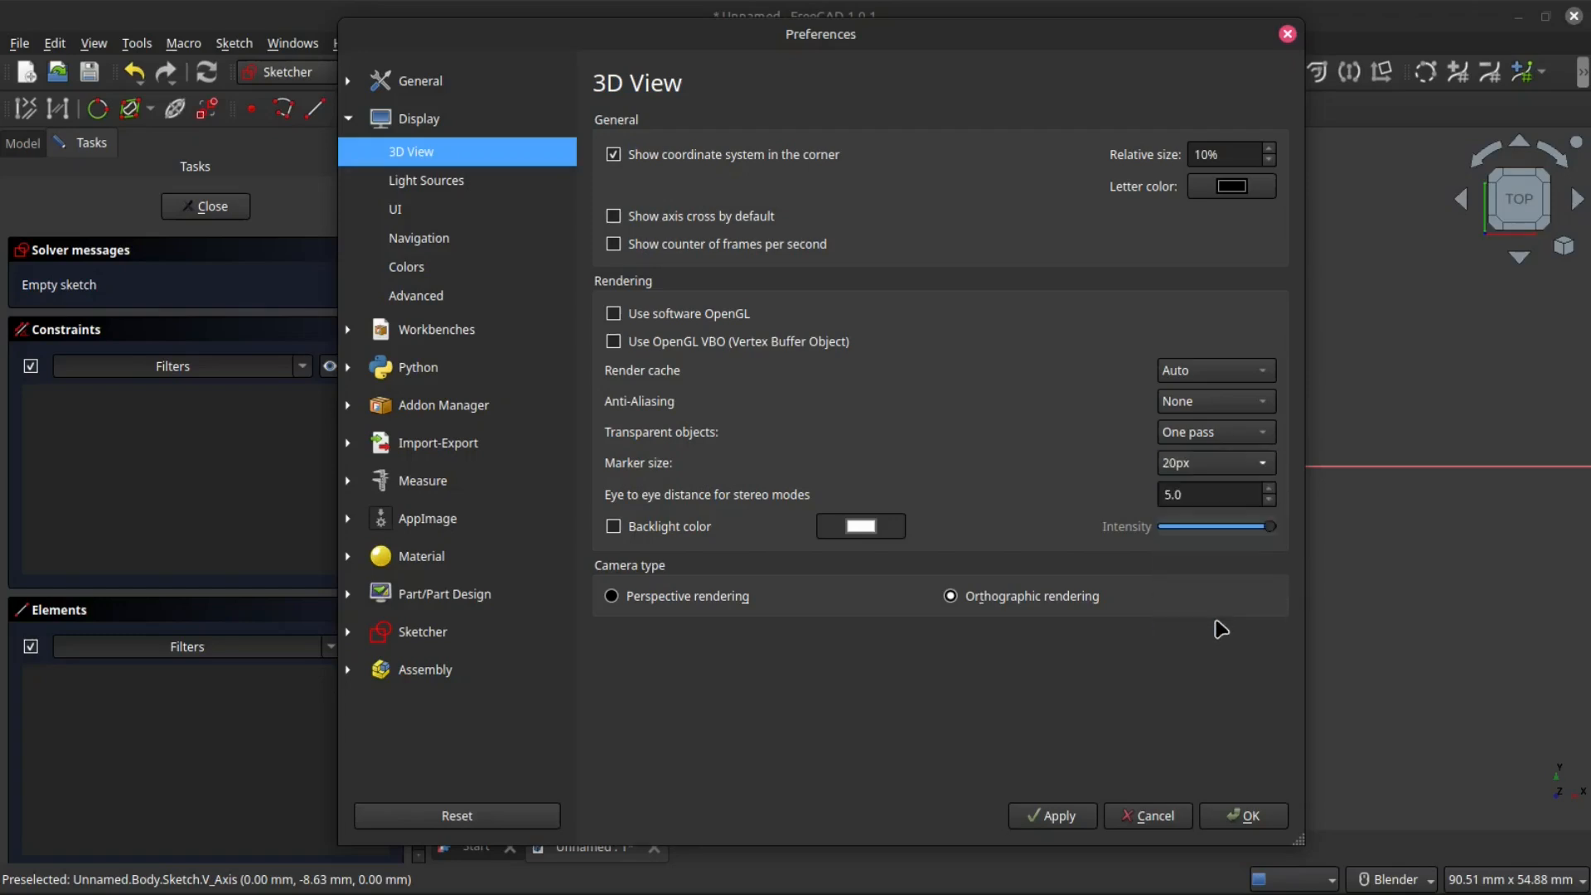
{"action": "left_click", "coordinate": [1251, 816]}
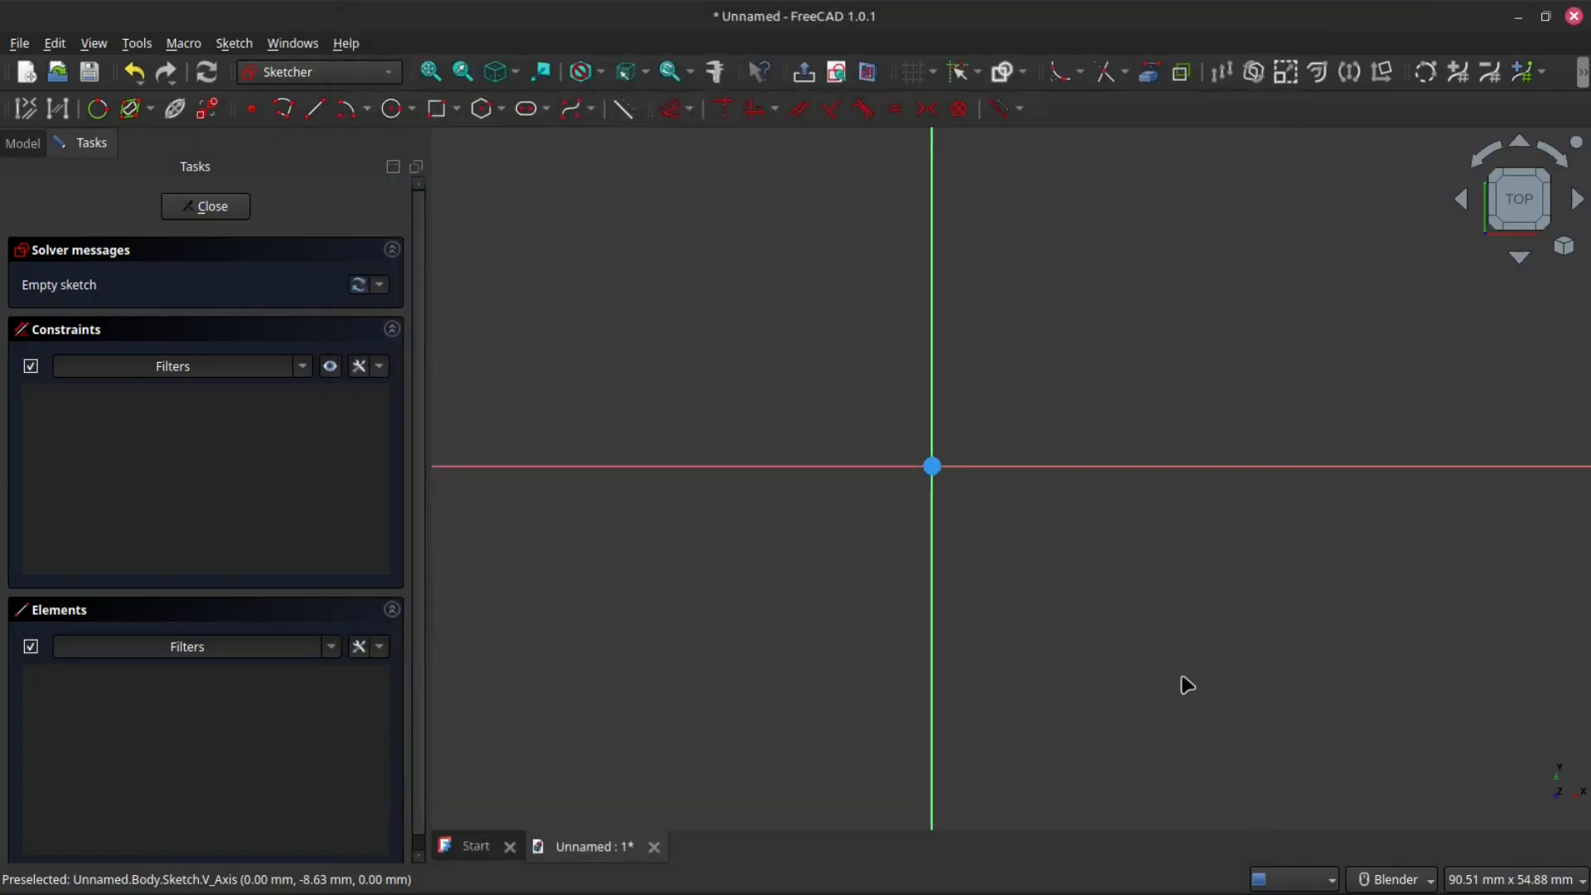
- Change the 3D view marker size to 13px in the display preferences
{"action": "scroll", "coordinate": [930, 497], "scroll_direction": "down", "scroll_amount": 5}
{"action": "scroll", "coordinate": [918, 618], "scroll_direction": "up", "scroll_amount": 3}
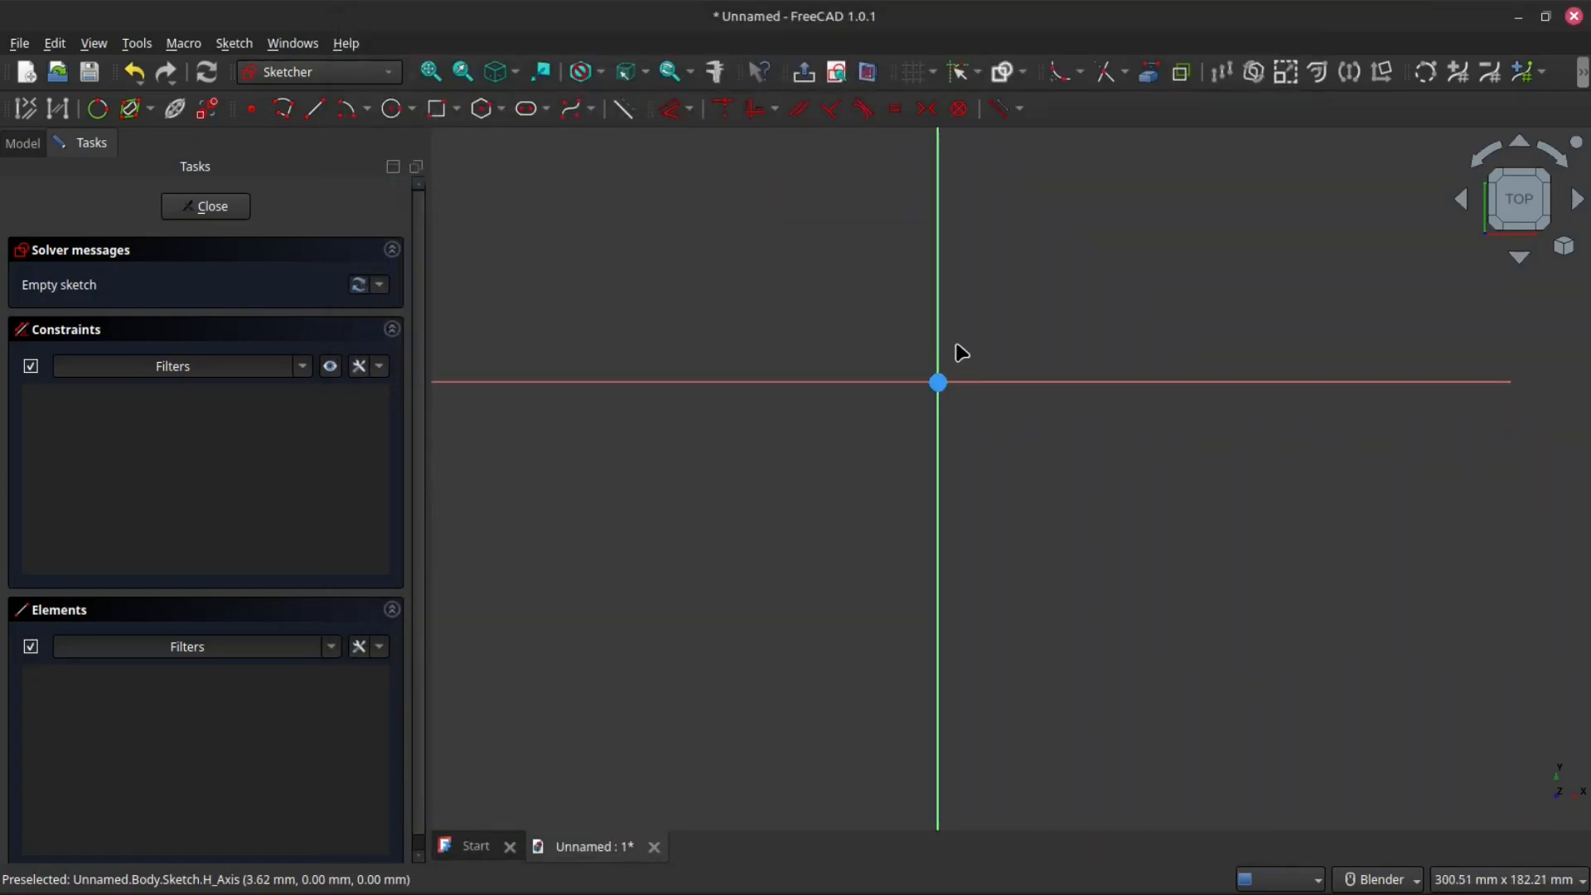
{"action": "scroll", "coordinate": [949, 377], "scroll_direction": "down", "scroll_amount": 3}
{"action": "scroll", "coordinate": [956, 306], "scroll_direction": "up", "scroll_amount": 2}
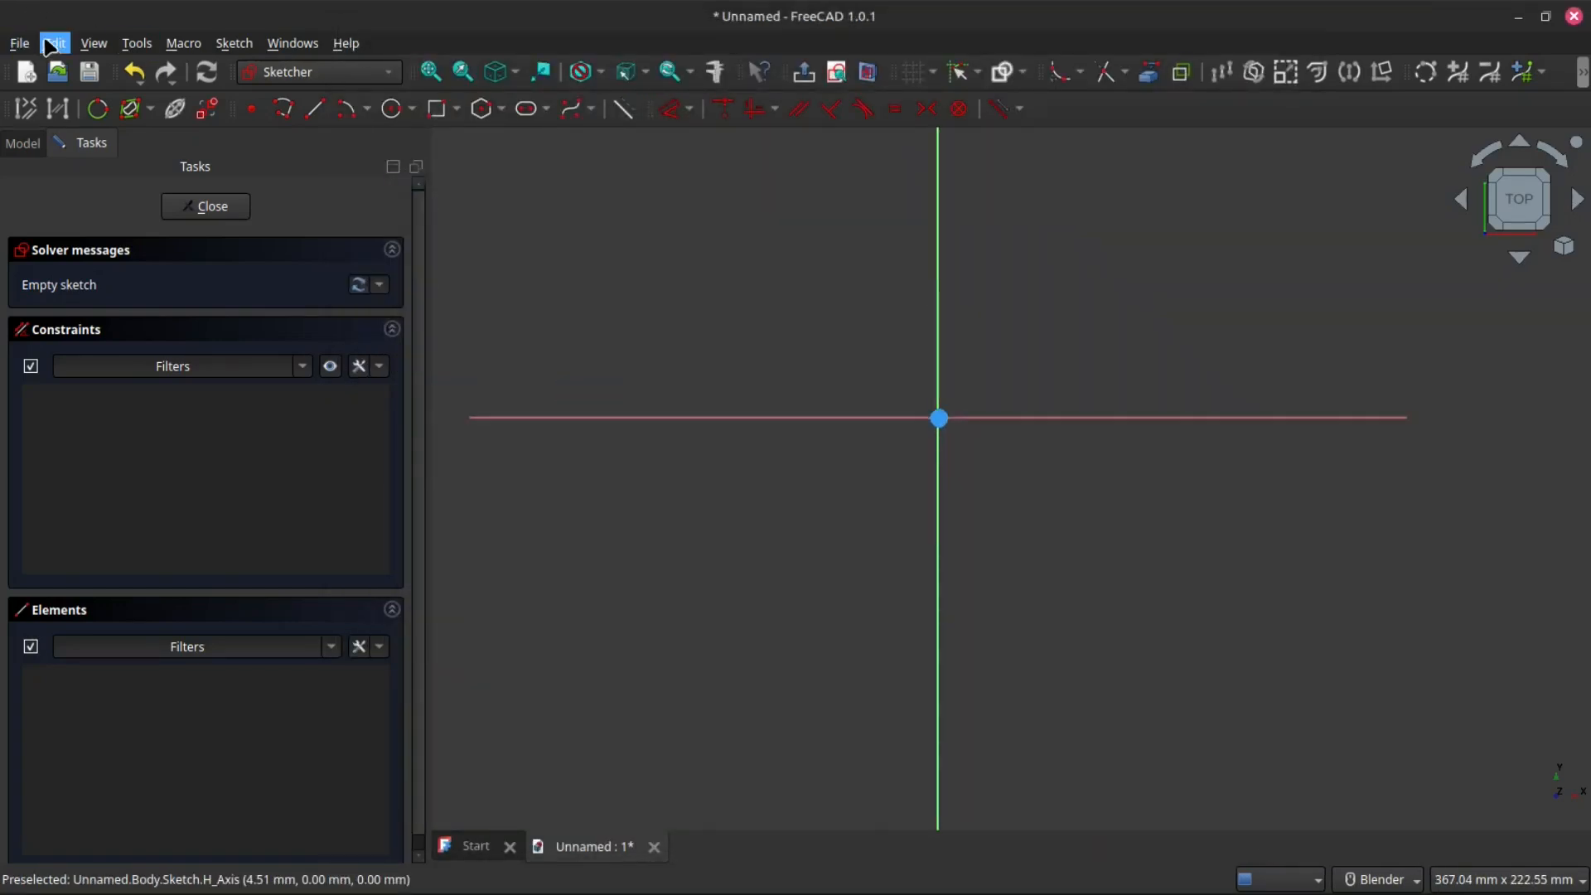
{"action": "left_click", "coordinate": [54, 43]}
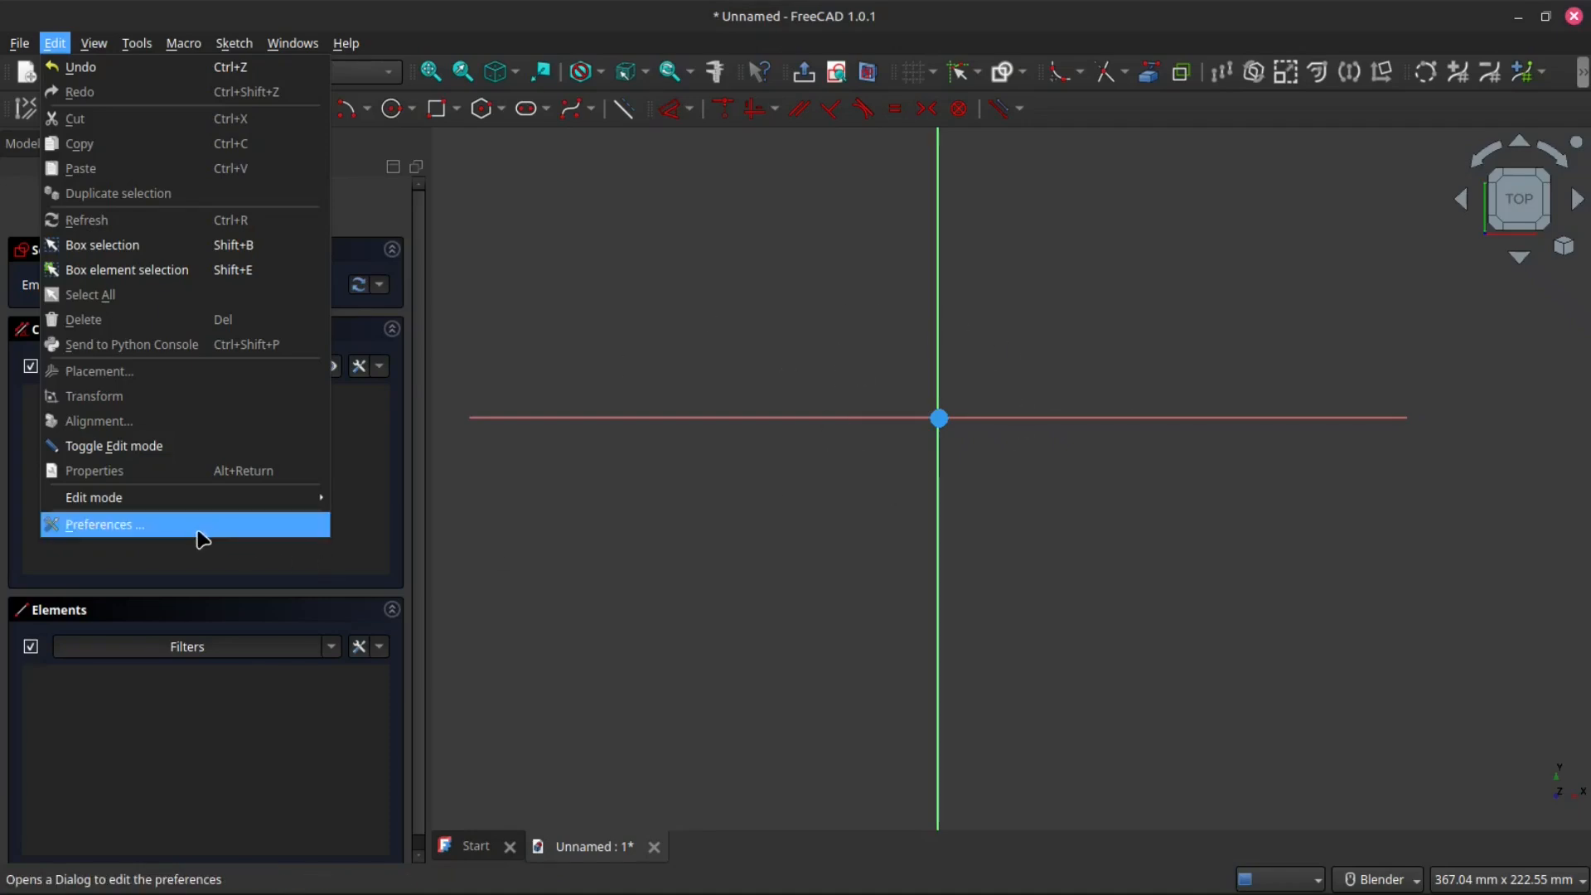
{"action": "left_click", "coordinate": [137, 532]}
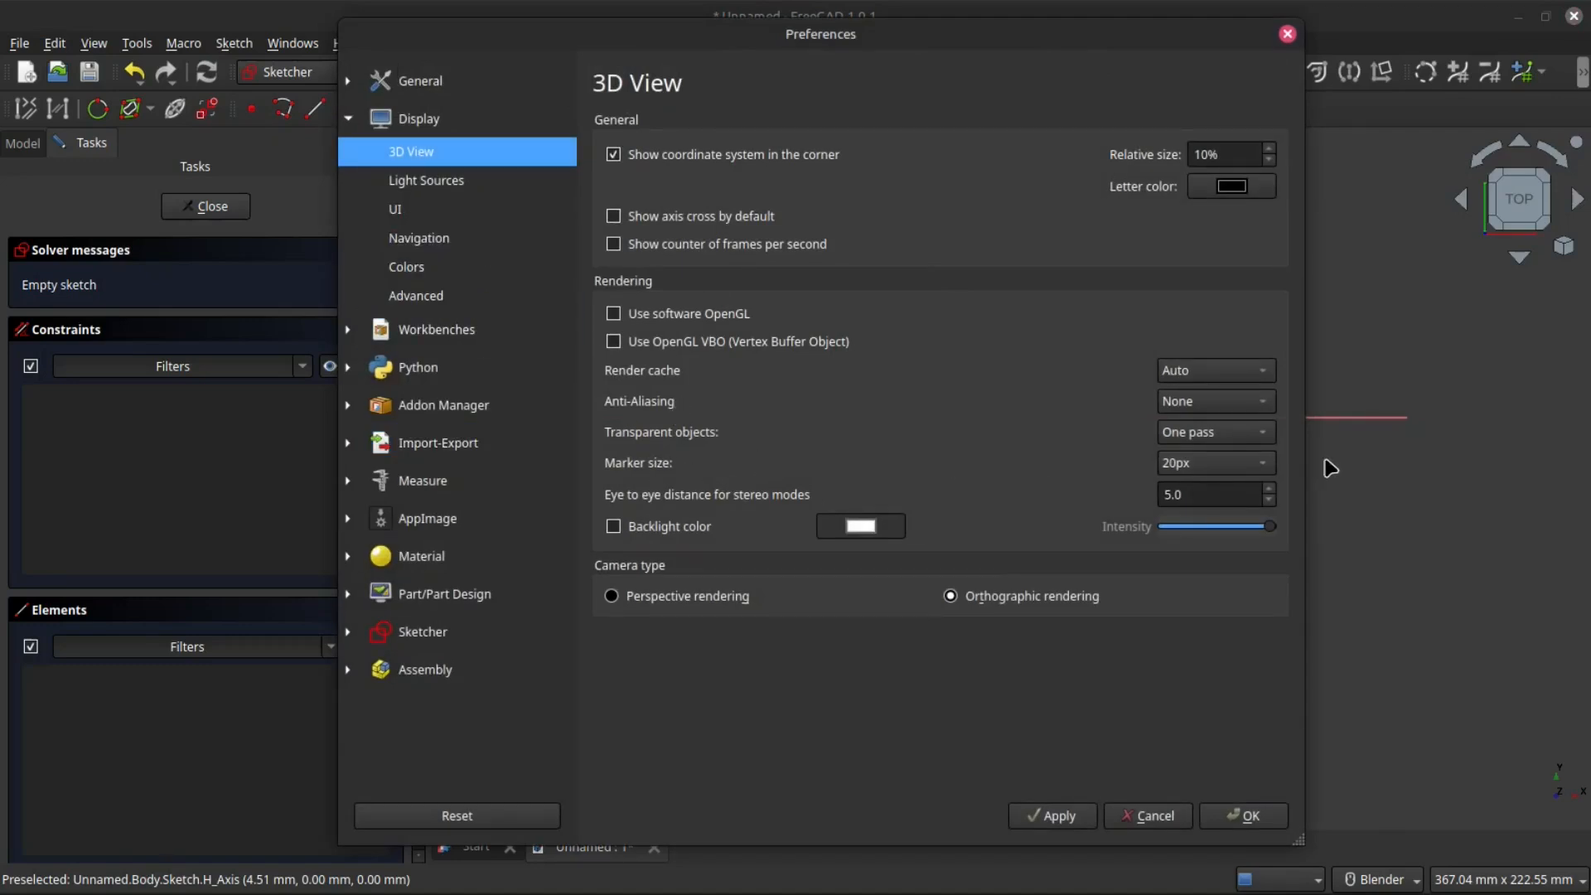
{"action": "left_click", "coordinate": [1264, 466]}
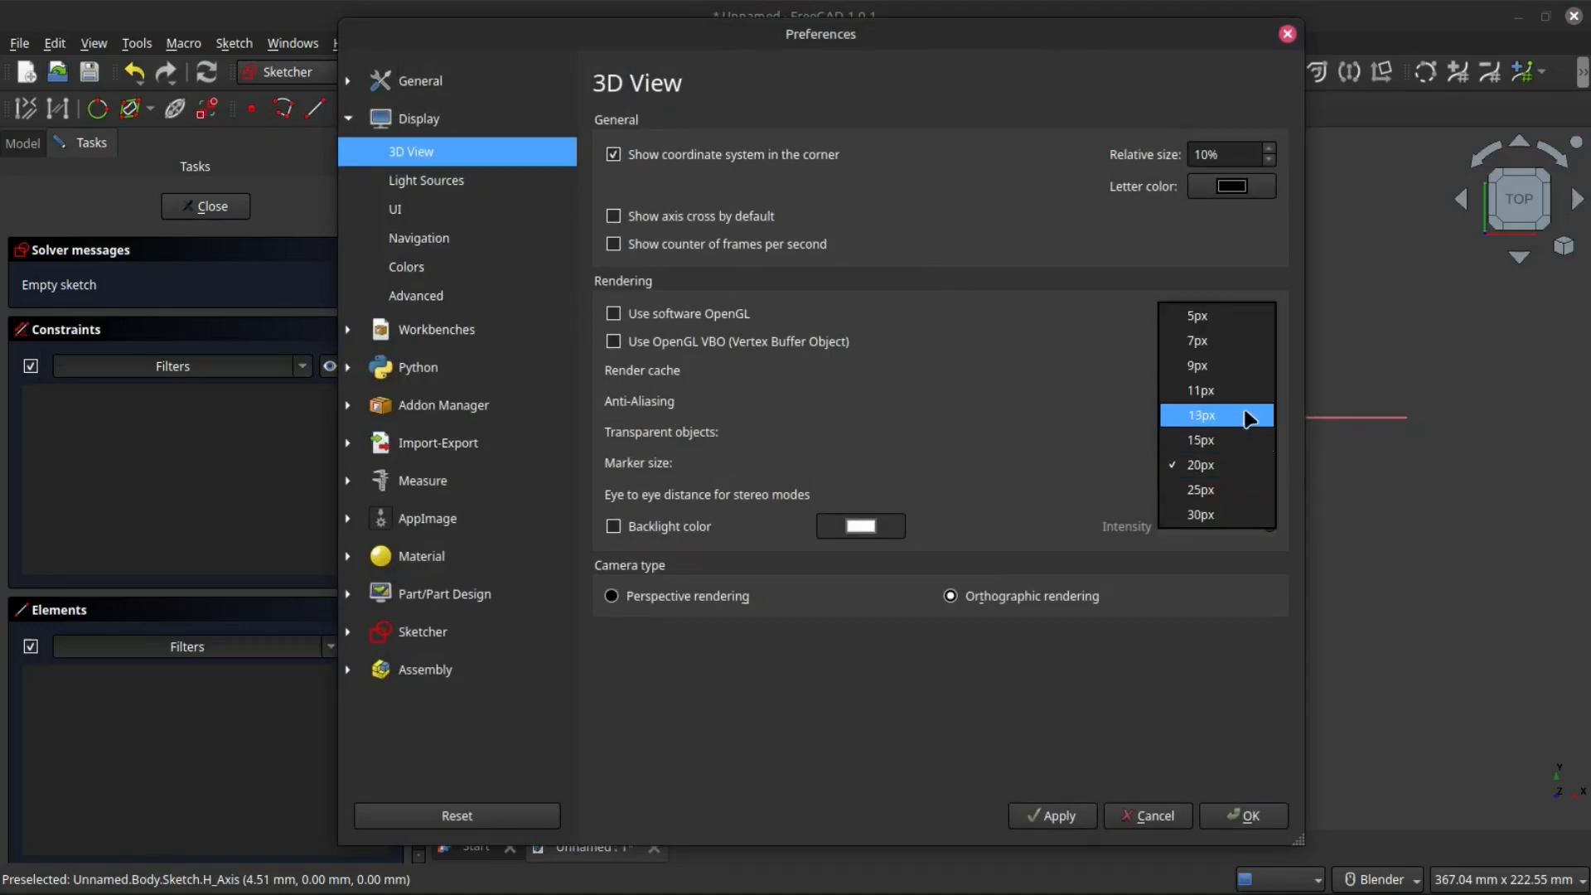
{"action": "left_click", "coordinate": [1202, 415]}
{"action": "left_click", "coordinate": [1243, 815]}
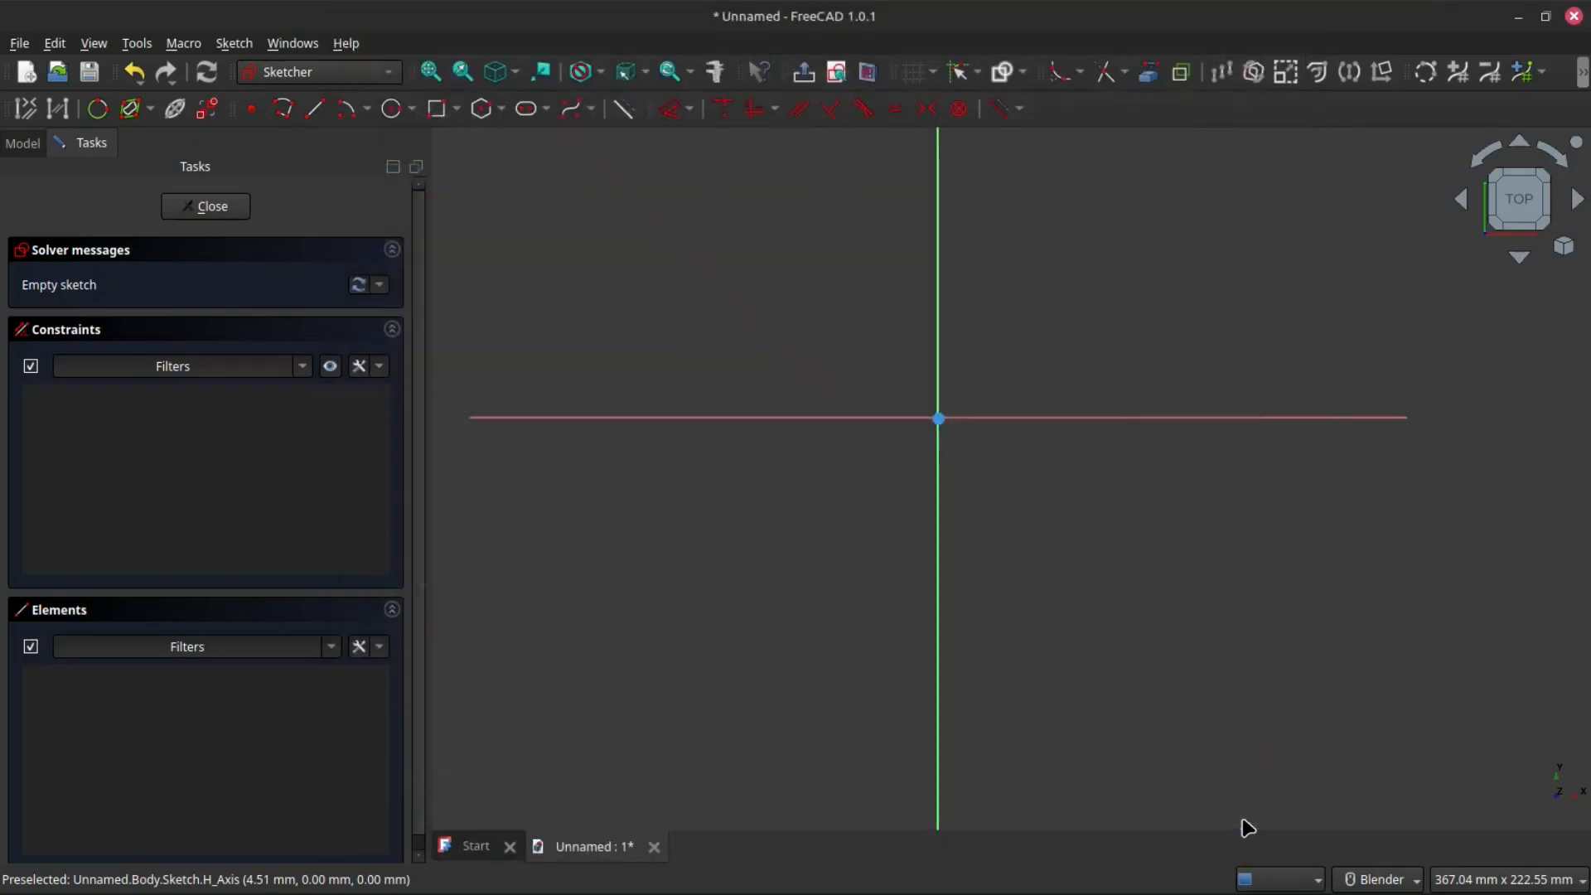
- Leave the empty sketch and reopen it for editing
{"action": "scroll", "coordinate": [928, 423], "scroll_direction": "down", "scroll_amount": 5}
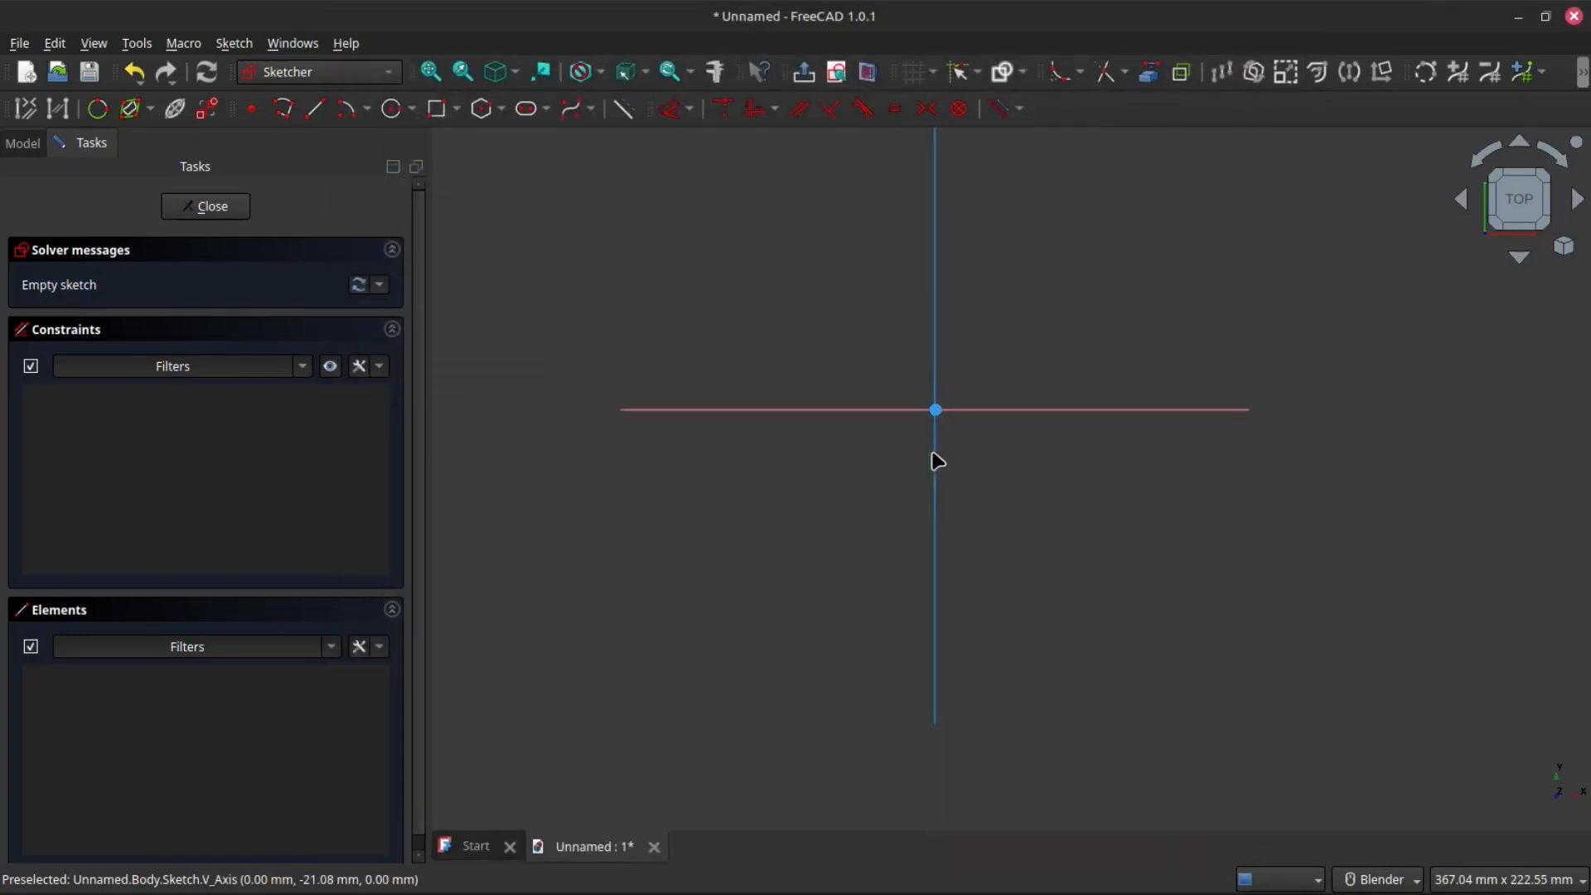
{"action": "scroll", "coordinate": [929, 338], "scroll_direction": "up", "scroll_amount": 2}
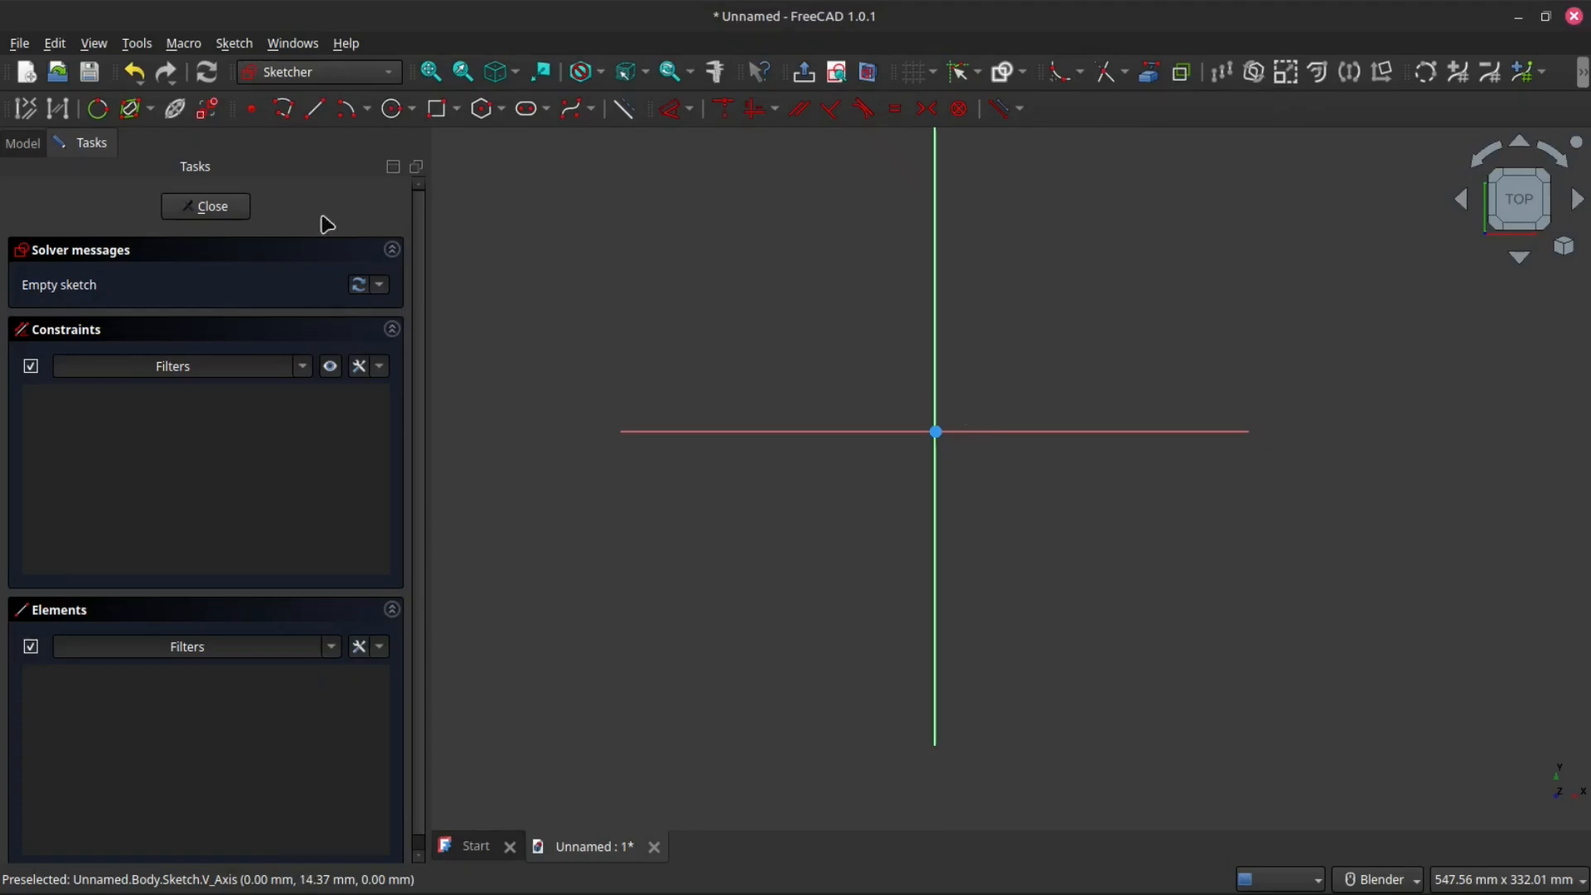
{"action": "left_click", "coordinate": [207, 207]}
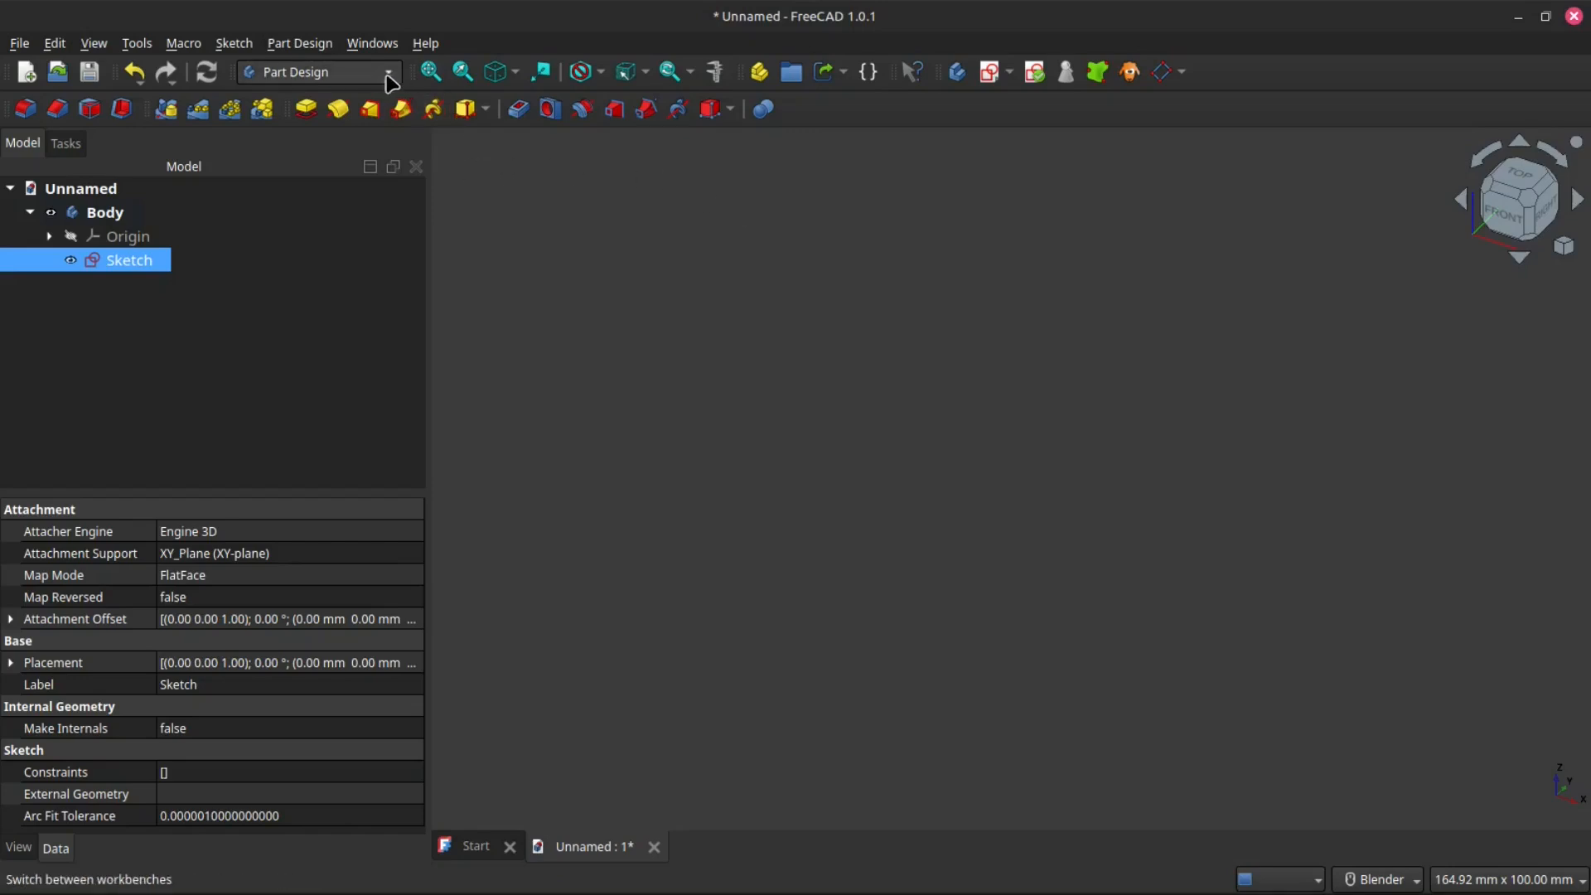
{"action": "double_click", "coordinate": [131, 261]}
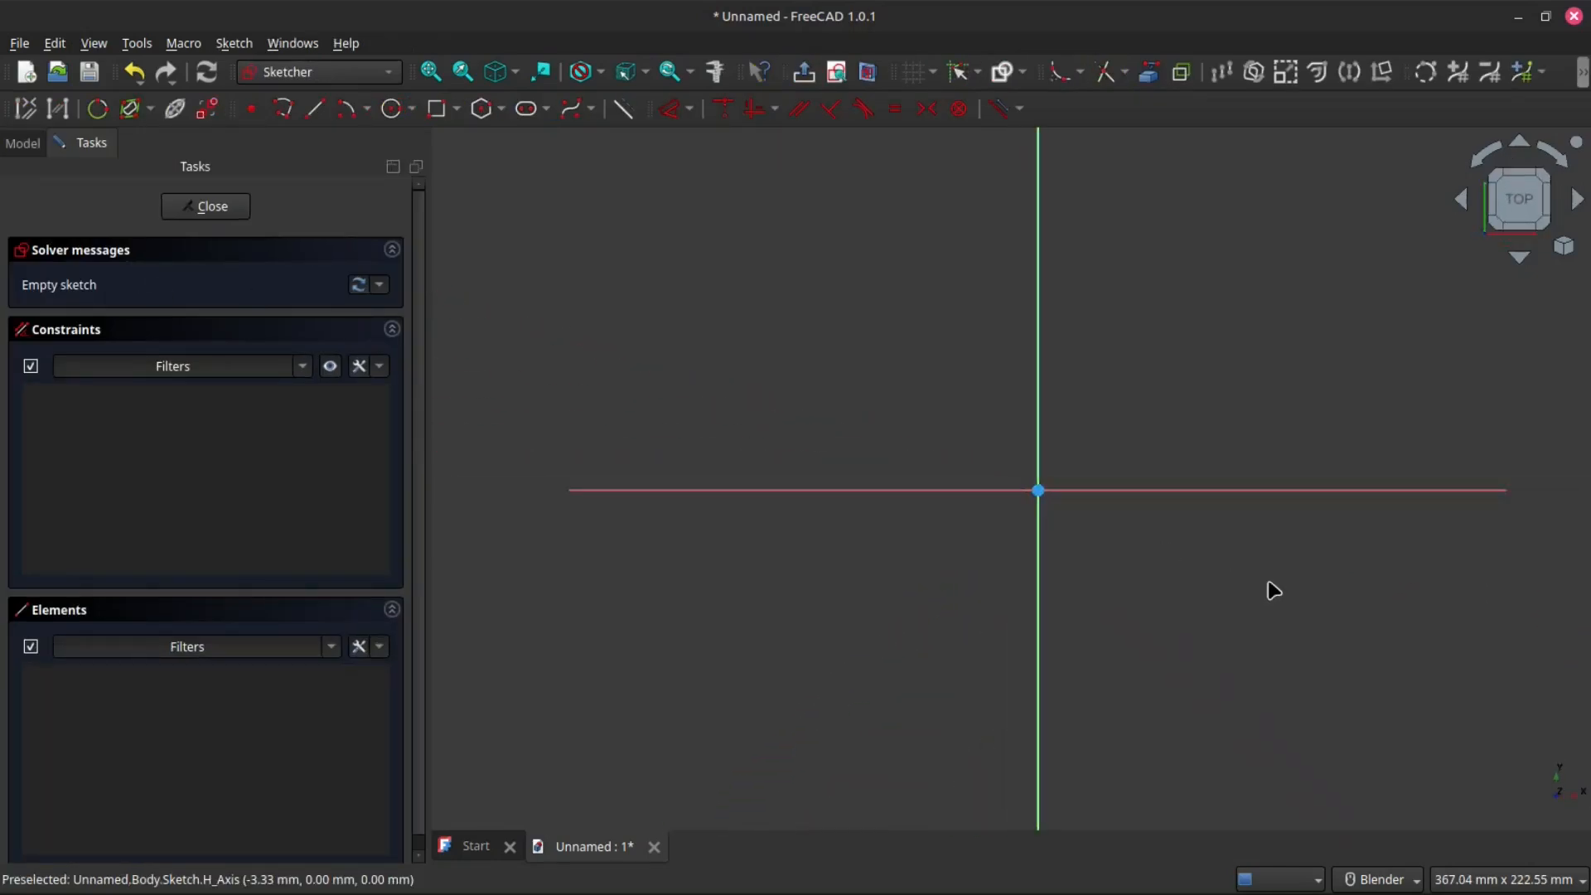
- Switch to the Part Design workbench and return to the Sketcher workbench
{"action": "left_click", "coordinate": [315, 72]}
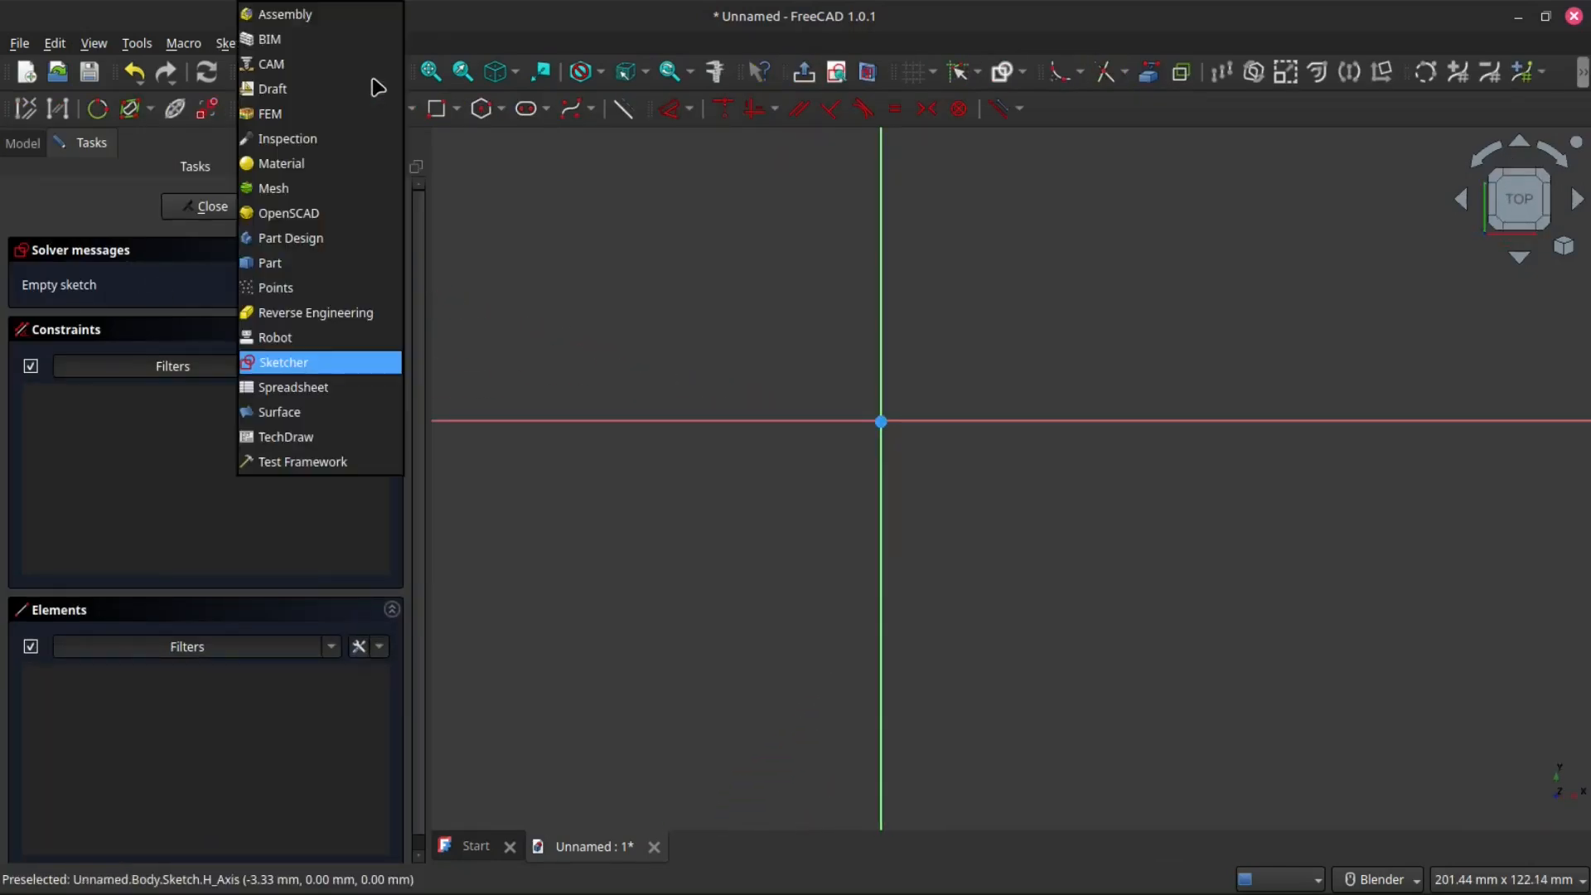
{"action": "left_click", "coordinate": [331, 248]}
{"action": "scroll", "coordinate": [787, 371], "scroll_direction": "down", "scroll_amount": 1}
{"action": "scroll", "coordinate": [786, 371], "scroll_direction": "up", "scroll_amount": 2}
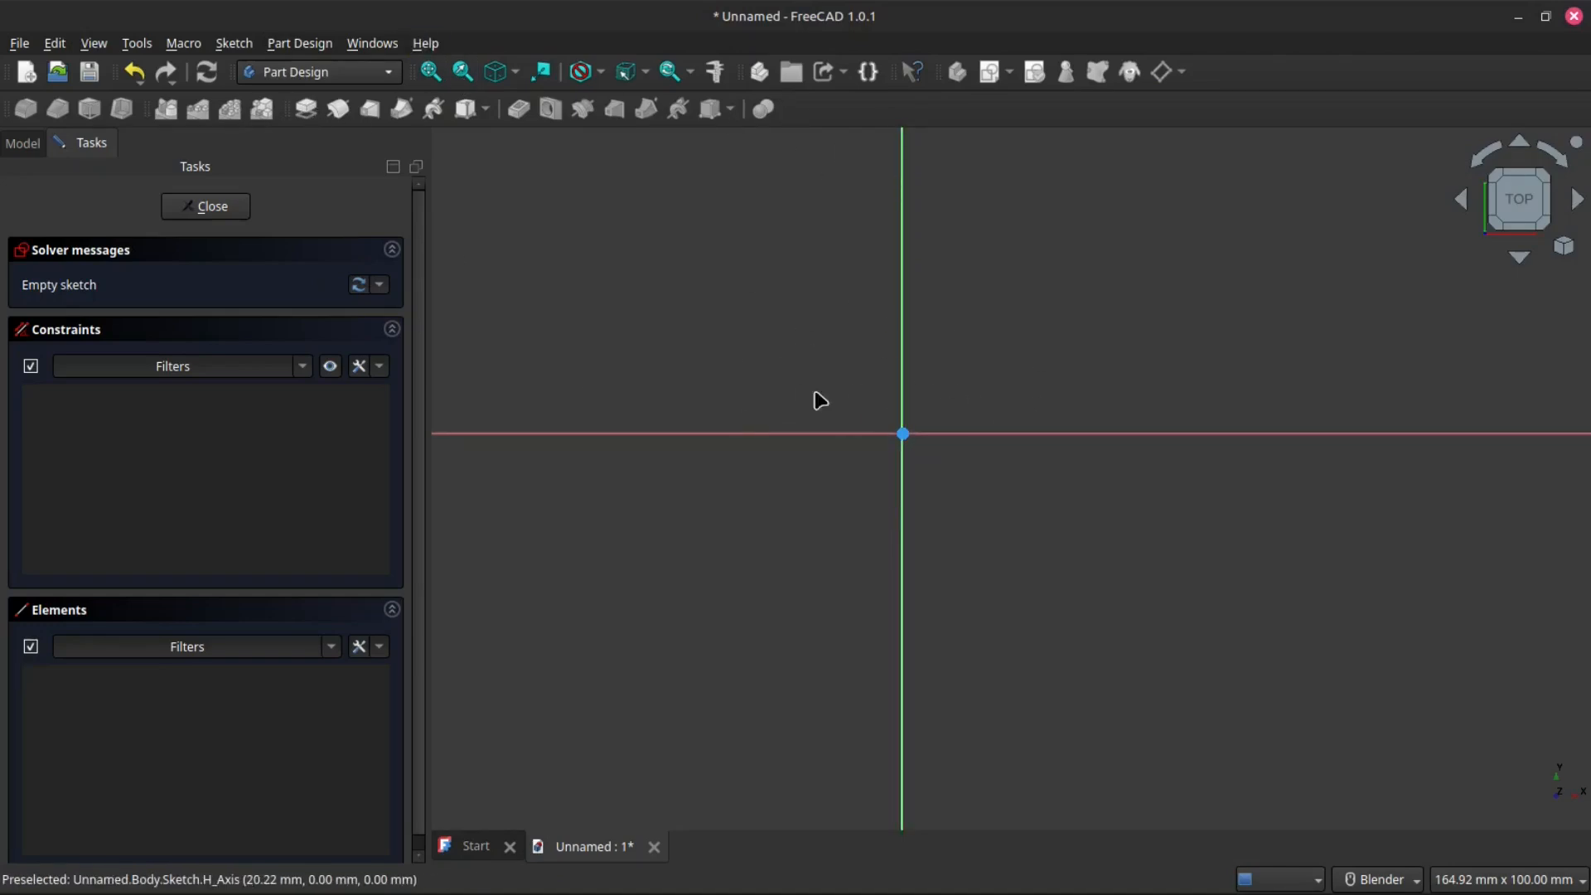
{"action": "left_click", "coordinate": [390, 75]}
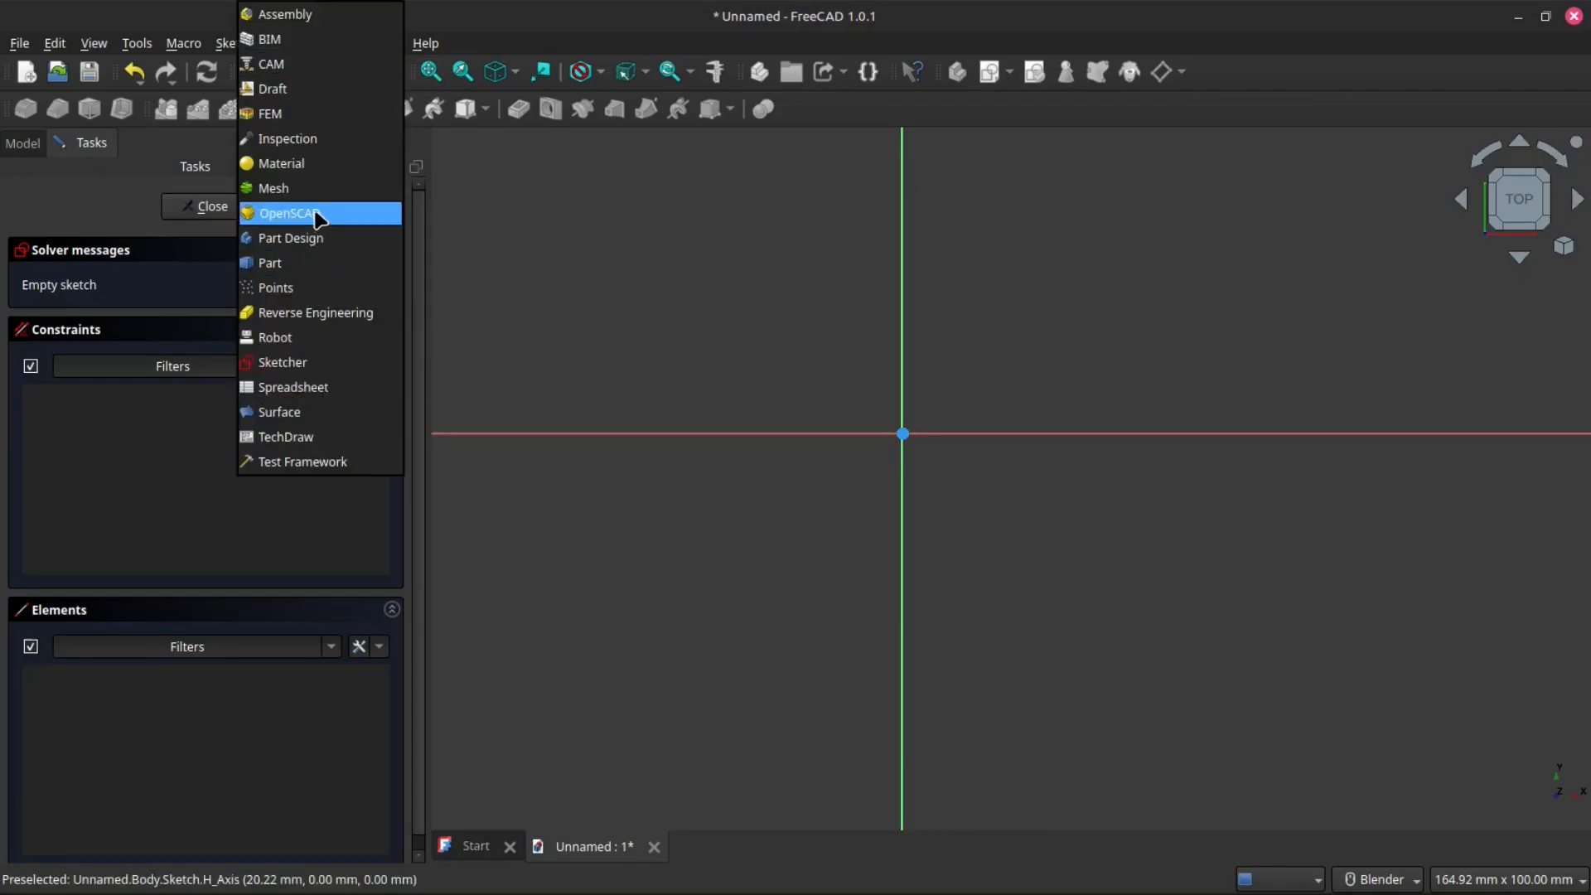
{"action": "left_click", "coordinate": [298, 363]}
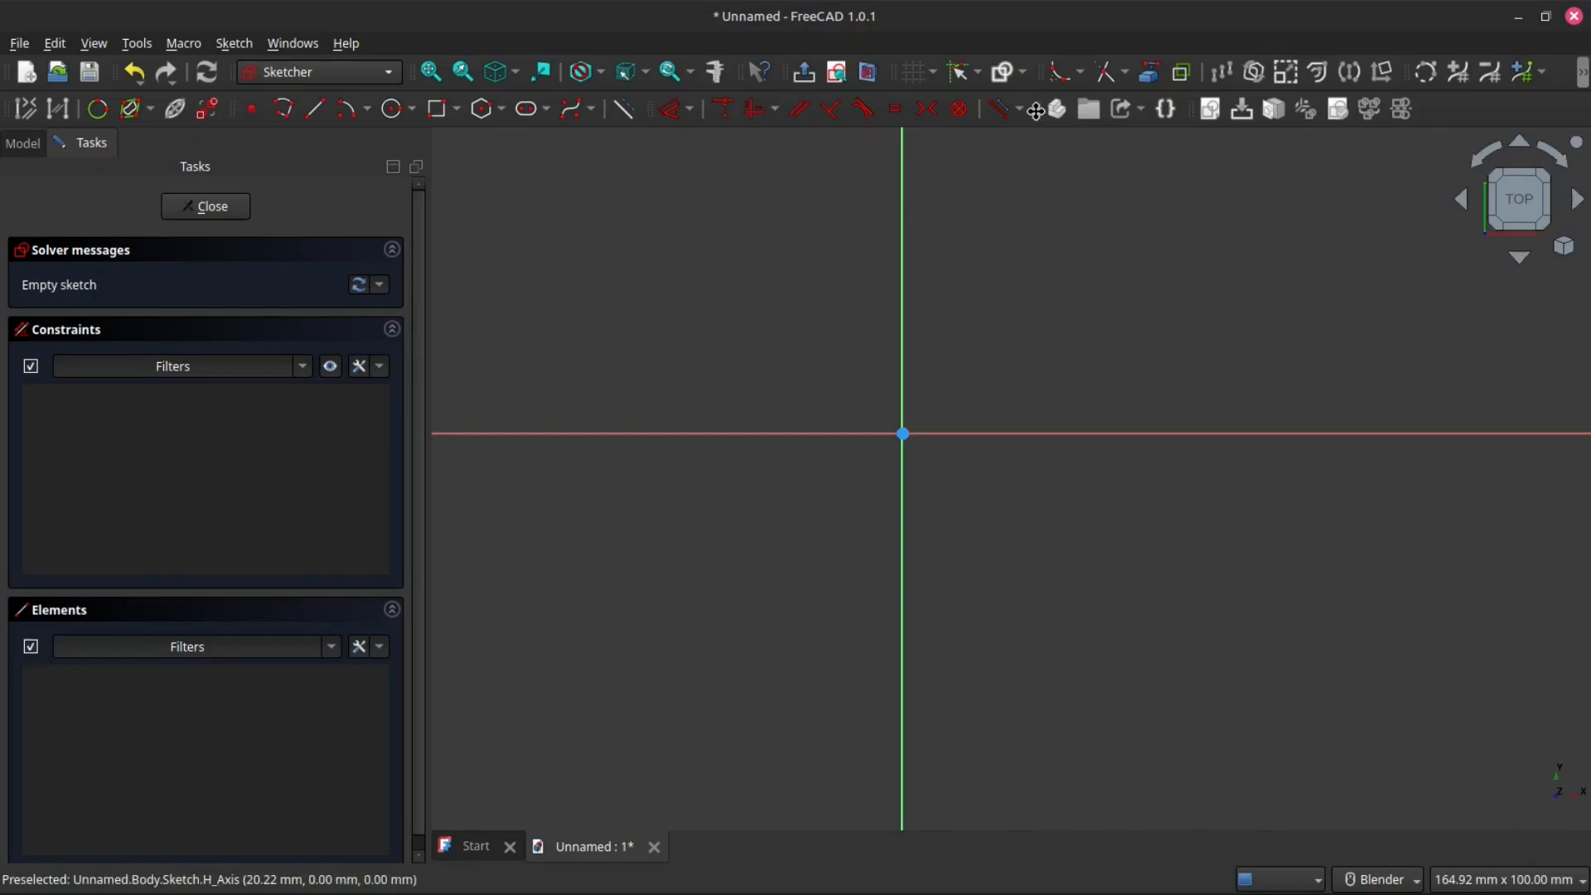
- Move the toolbar holding the part, group and link tools to the end of its row, and switch to the Part Design workbench
{"action": "mouse_move", "coordinate": [1035, 108]}
{"action": "left_mouse_down"}
{"action": "mouse_move", "coordinate": [1040, 147]}
{"action": "mouse_move", "coordinate": [999, 178]}
{"action": "mouse_move", "coordinate": [1175, 158]}
{"action": "mouse_move", "coordinate": [1310, 76]}
{"action": "mouse_move", "coordinate": [1247, 137]}
{"action": "mouse_move", "coordinate": [740, 126]}
{"action": "mouse_move", "coordinate": [370, 150]}
{"action": "mouse_move", "coordinate": [1310, 123]}
{"action": "mouse_move", "coordinate": [1302, 109]}
{"action": "left_mouse_up"}
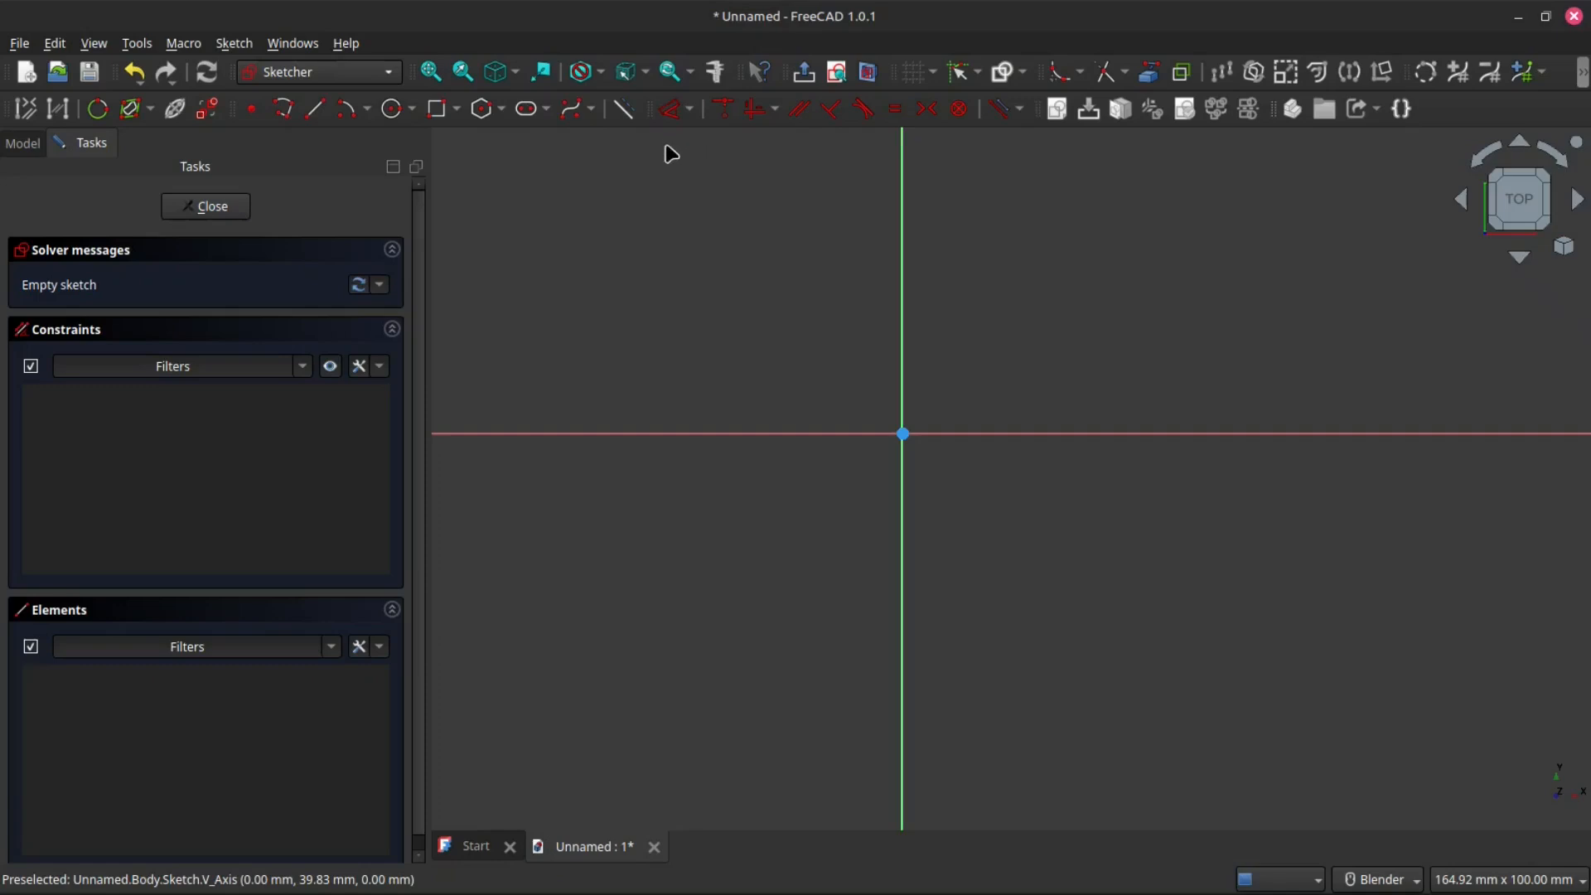
{"action": "mouse_move", "coordinate": [648, 106]}
{"action": "left_mouse_down"}
{"action": "mouse_move", "coordinate": [721, 238]}
{"action": "mouse_move", "coordinate": [923, 213]}
{"action": "mouse_move", "coordinate": [742, 155]}
{"action": "mouse_move", "coordinate": [711, 263]}
{"action": "mouse_move", "coordinate": [705, 151]}
{"action": "mouse_move", "coordinate": [424, 133]}
{"action": "mouse_move", "coordinate": [1055, 89]}
{"action": "mouse_move", "coordinate": [986, 120]}
{"action": "mouse_move", "coordinate": [643, 107]}
{"action": "mouse_move", "coordinate": [700, 130]}
{"action": "mouse_move", "coordinate": [653, 109]}
{"action": "left_mouse_up"}
{"action": "left_click", "coordinate": [387, 73]}
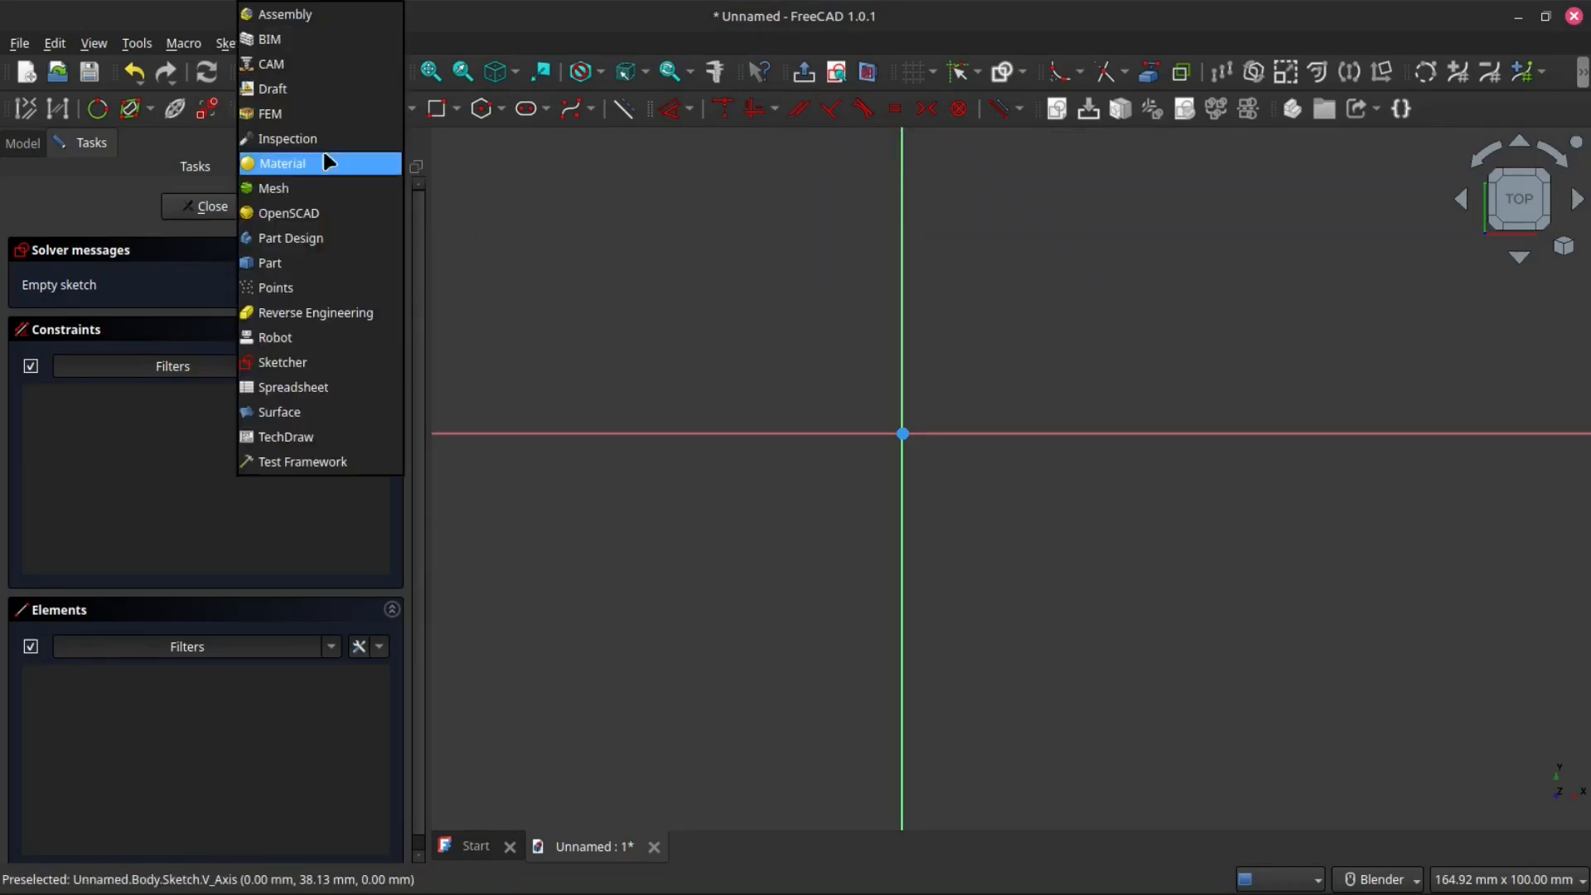
{"action": "left_click", "coordinate": [307, 239]}
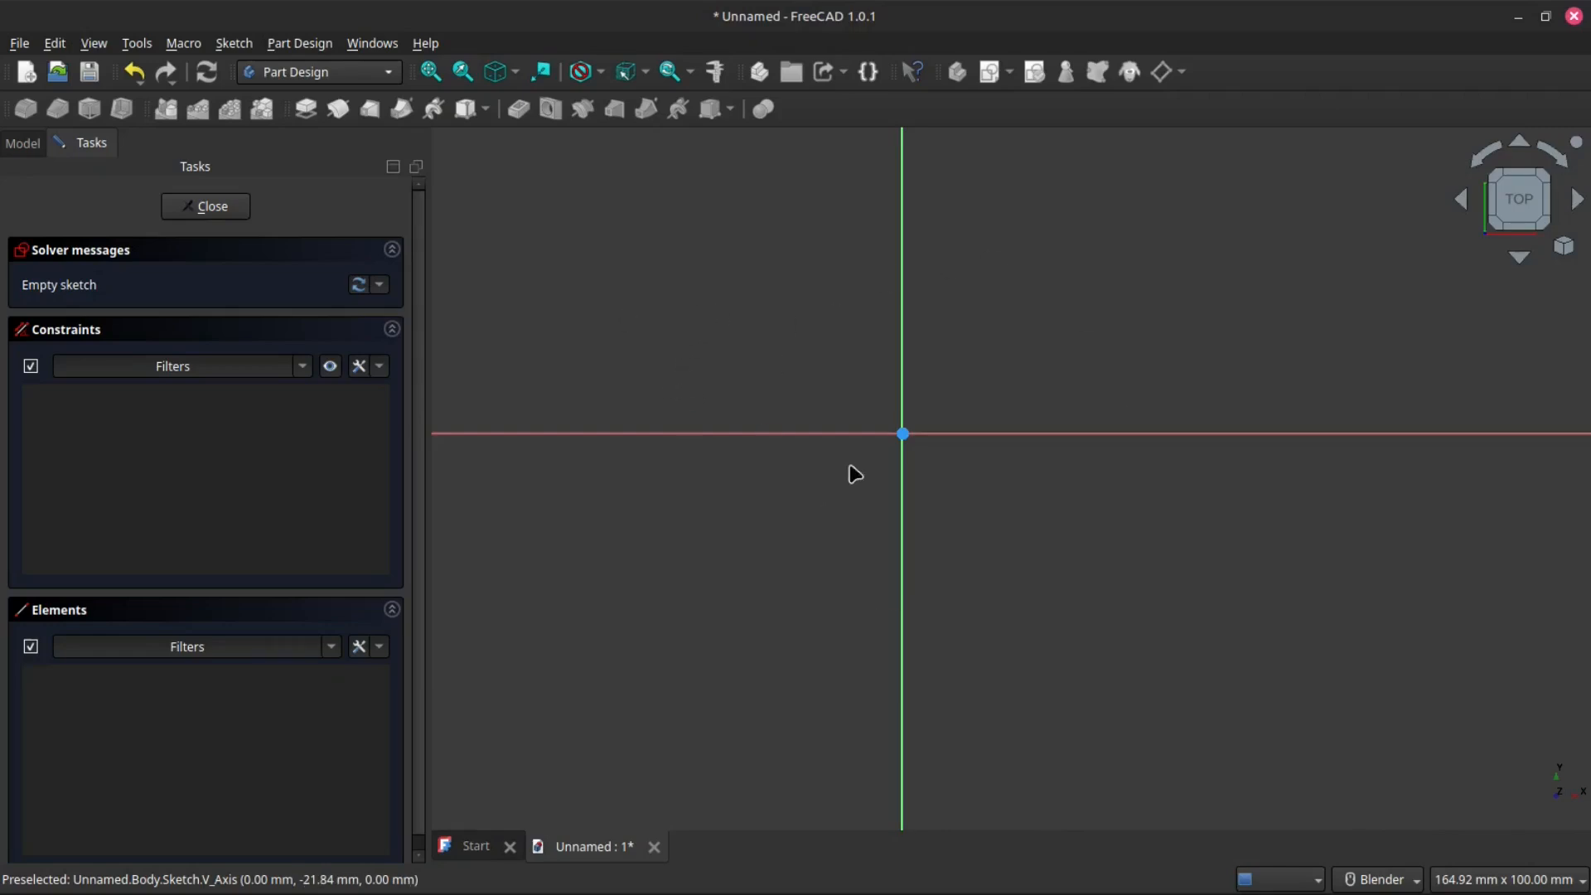
- Close the empty sketch and open it again for editing in the Sketcher workbench
{"action": "scroll", "coordinate": [899, 430], "scroll_direction": "down", "scroll_amount": 3}
{"action": "scroll", "coordinate": [970, 561], "scroll_direction": "up", "scroll_amount": 5}
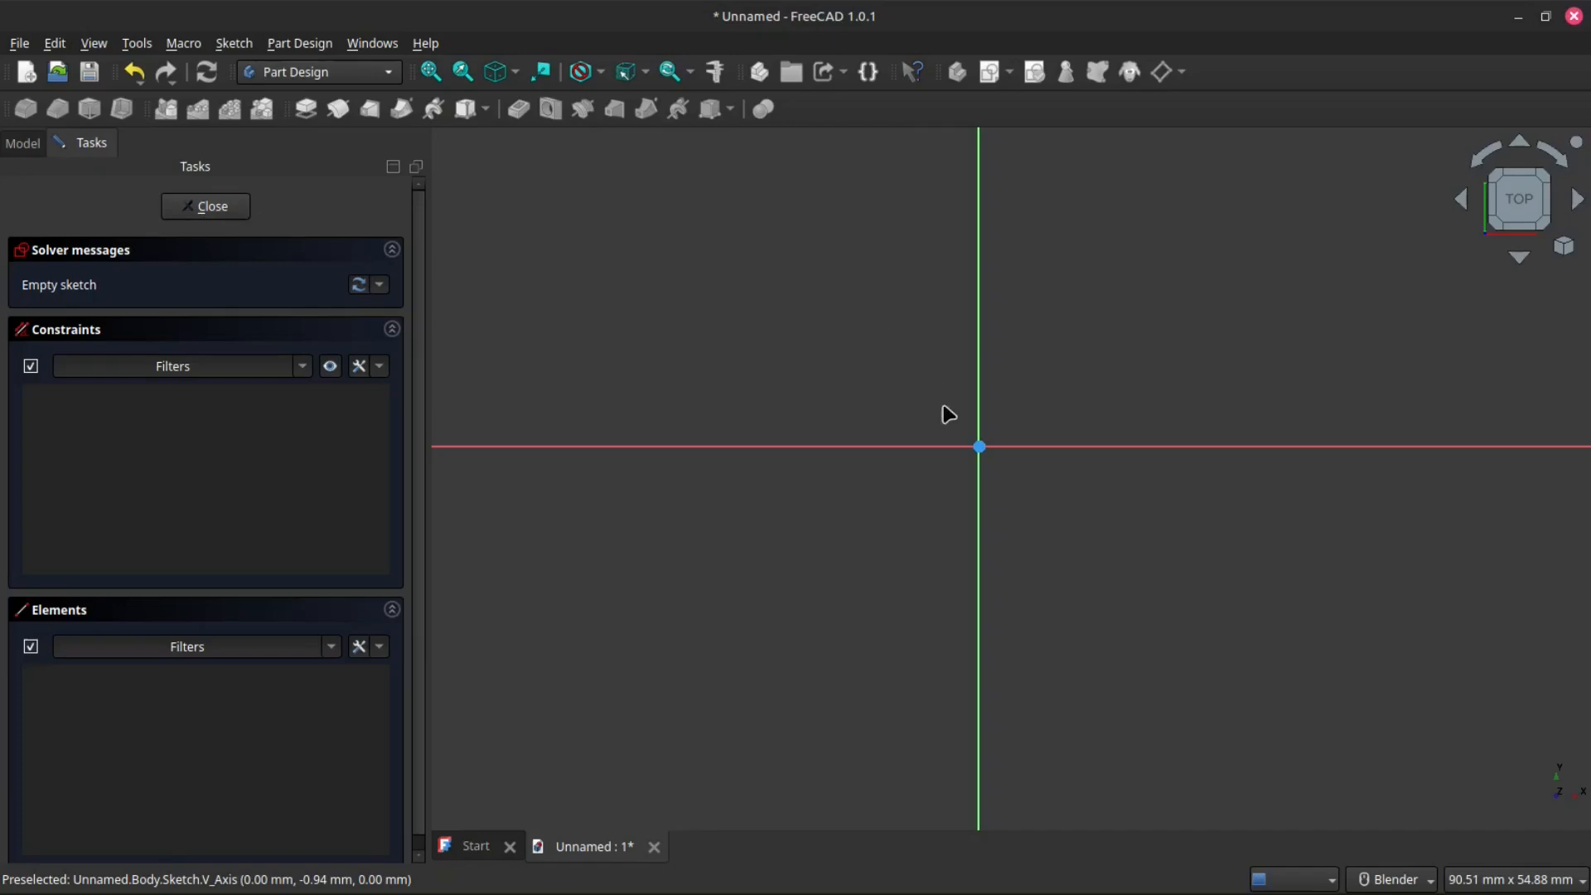
{"action": "scroll", "coordinate": [978, 452], "scroll_direction": "down", "scroll_amount": 1}
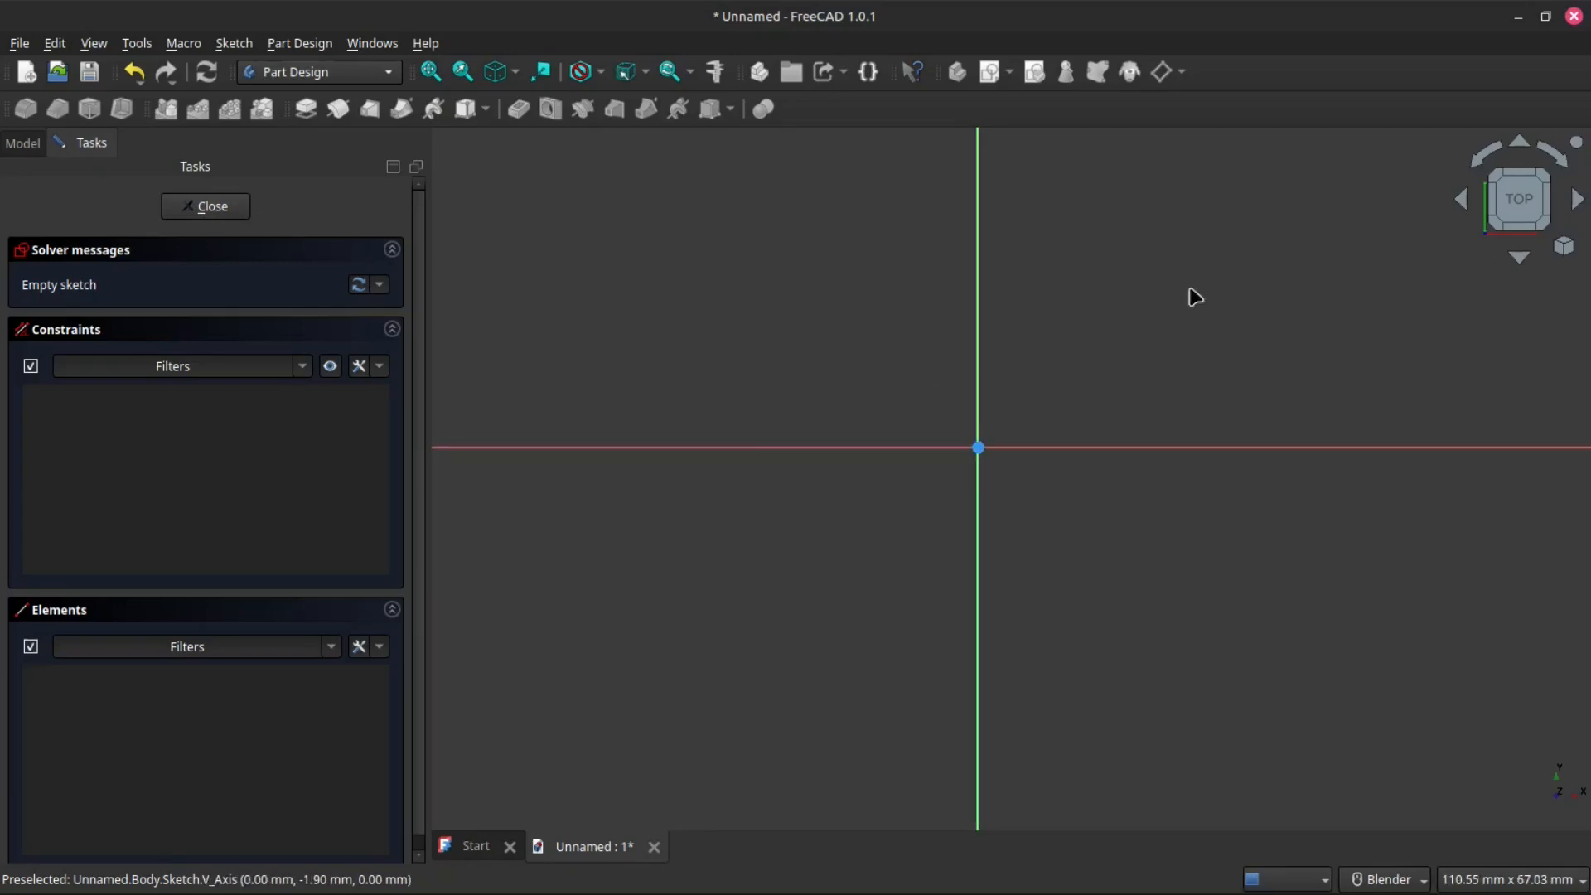
{"action": "left_click", "coordinate": [207, 207]}
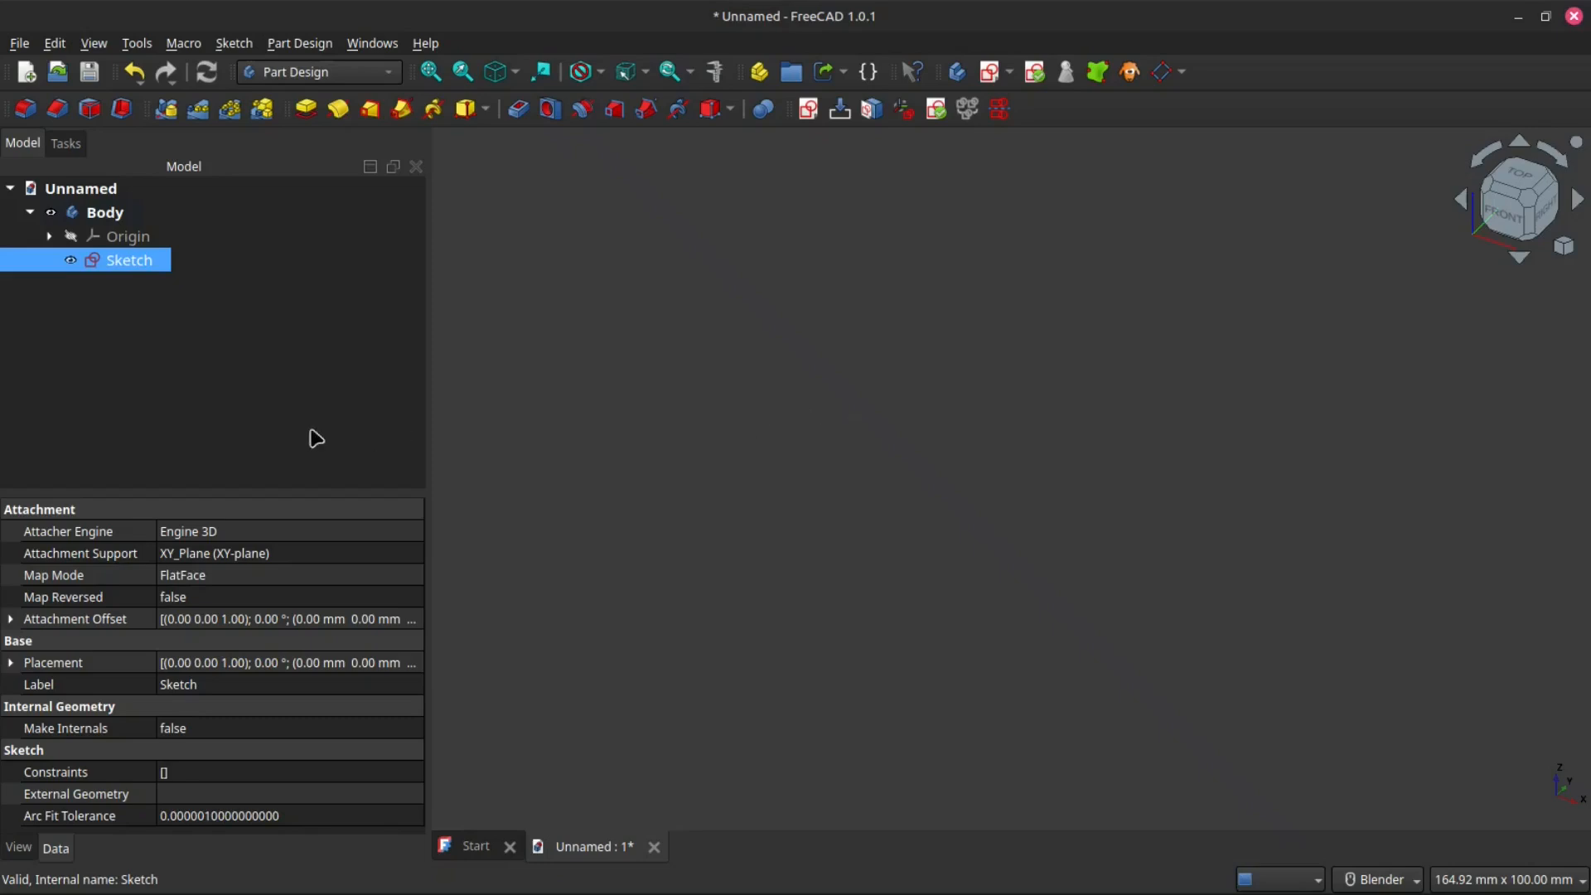
{"action": "double_click", "coordinate": [128, 261]}
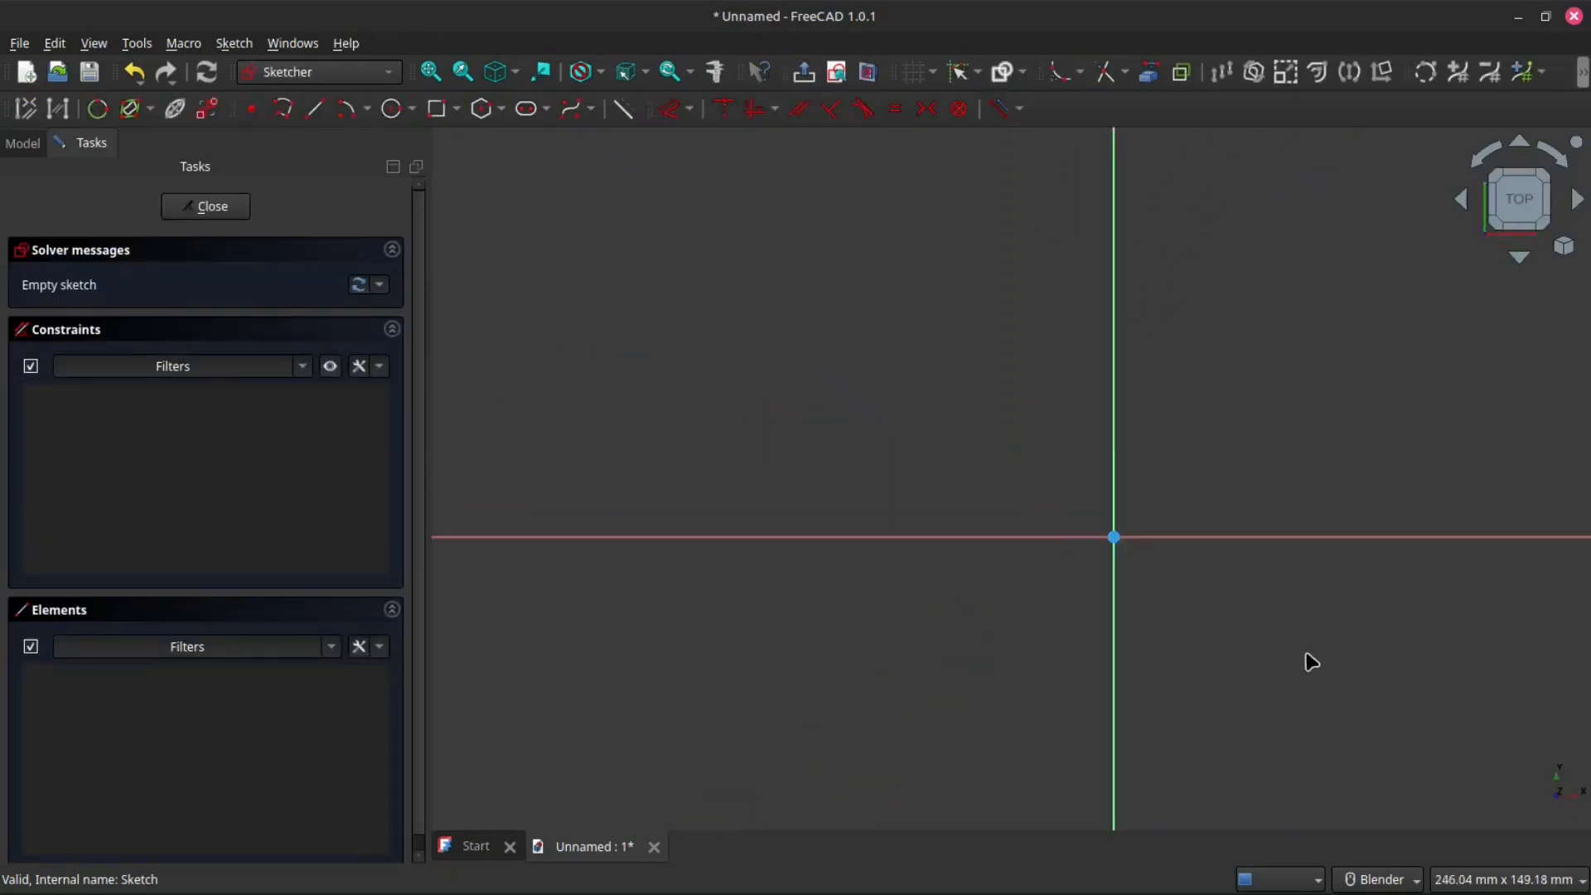
- Sketch a circle to the left and a rectangle to the right of the vertical axis, both above the horizontal axis, and leave the sketch
{"action": "left_click", "coordinate": [392, 109]}
{"action": "left_click", "coordinate": [821, 335]}
{"action": "left_click", "coordinate": [881, 295]}
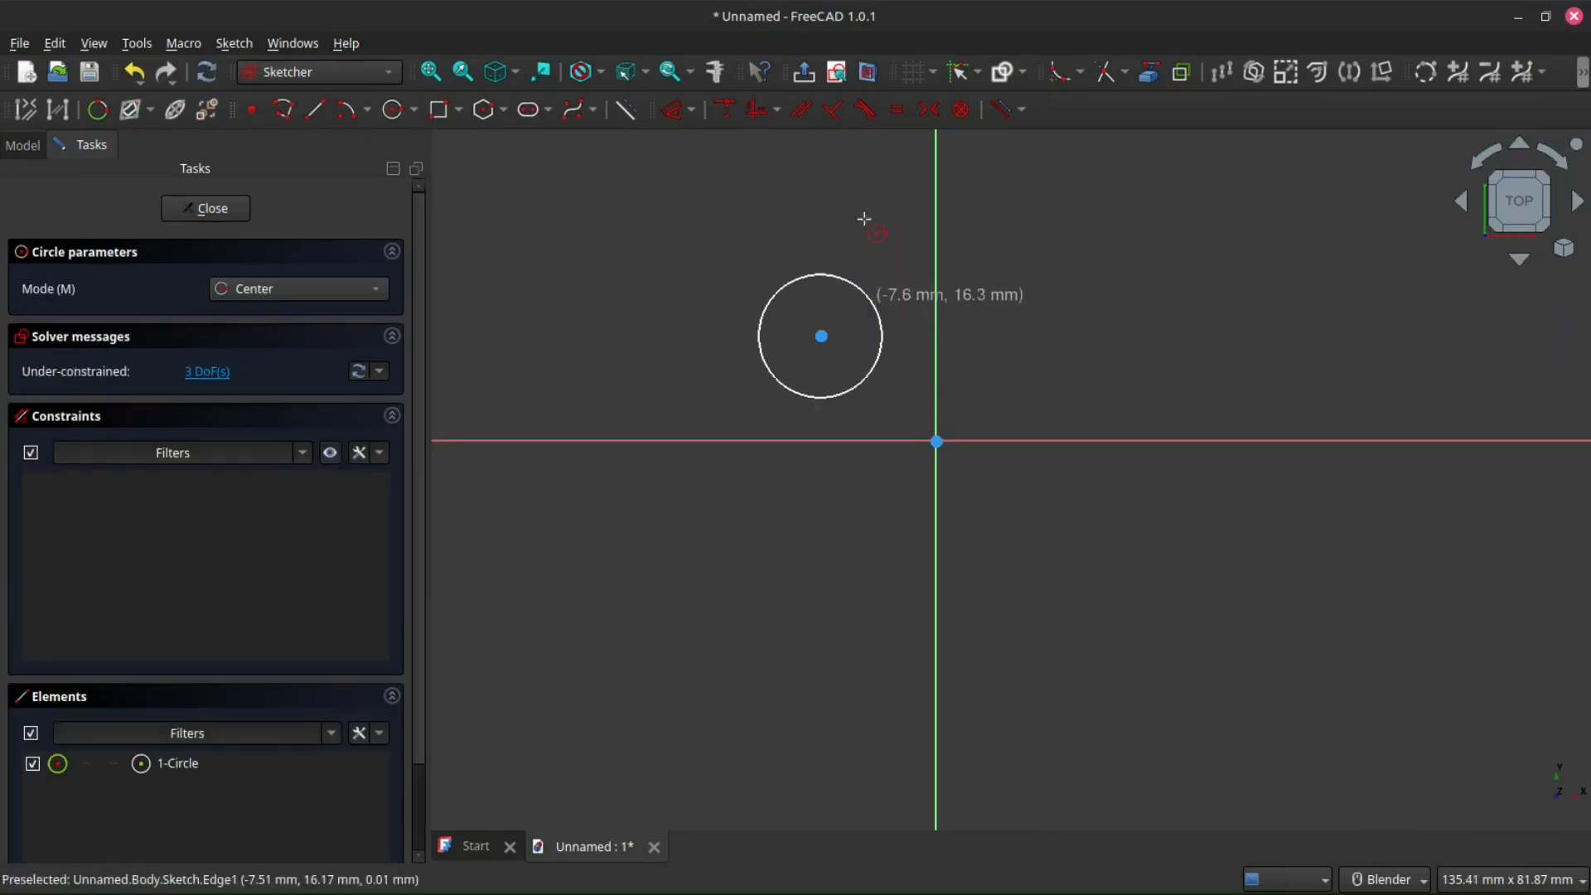
{"action": "left_click", "coordinate": [439, 108]}
{"action": "left_click", "coordinate": [1078, 317]}
{"action": "left_click", "coordinate": [1225, 390]}
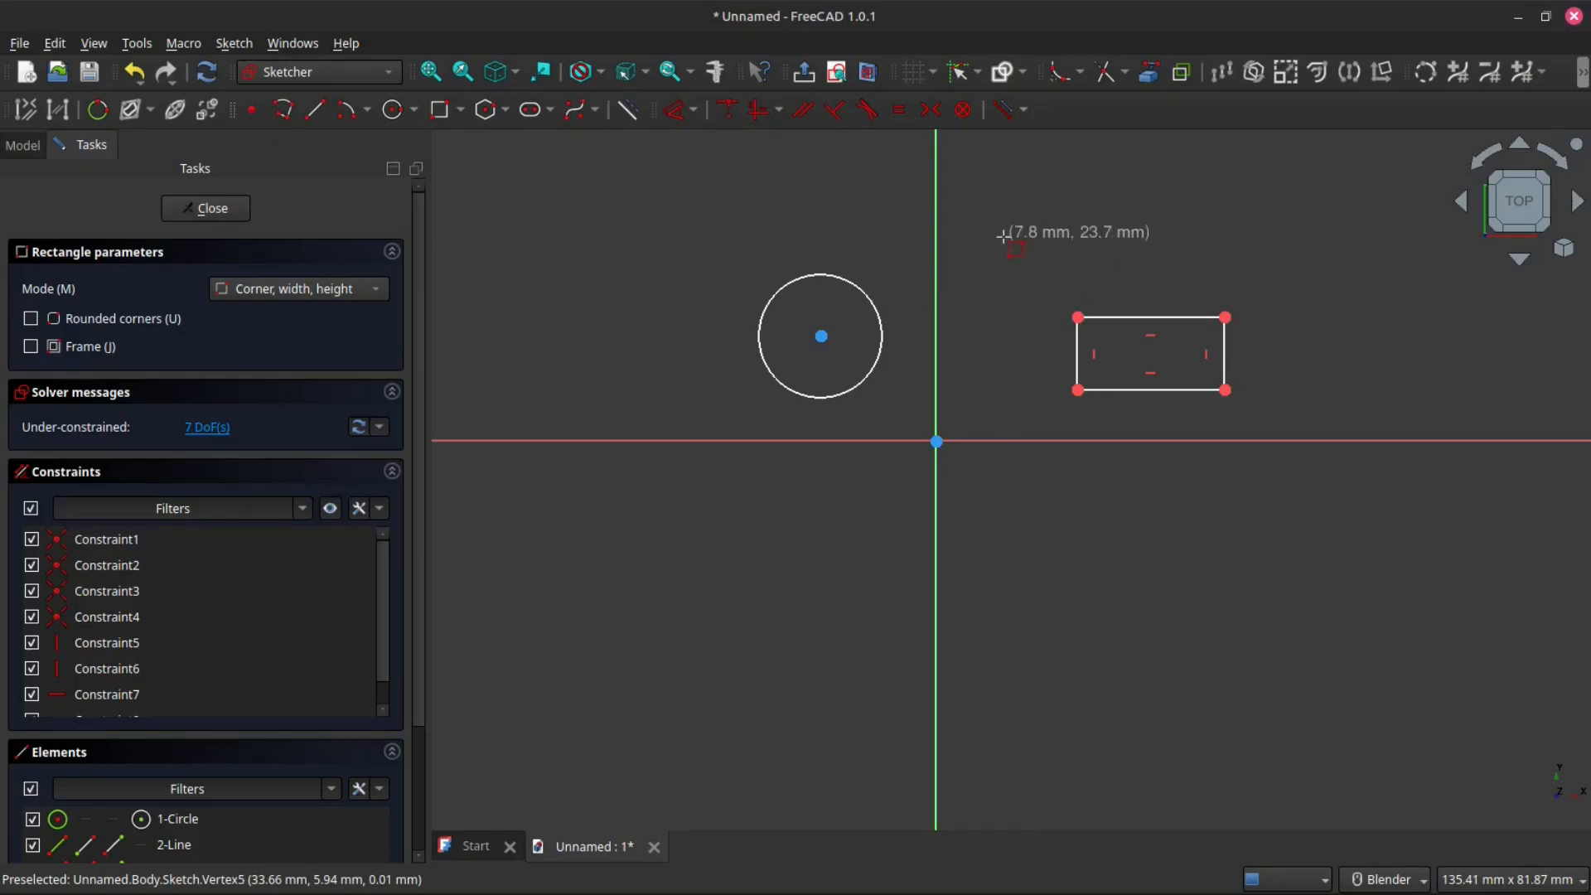
{"action": "key", "text": "Escape"}
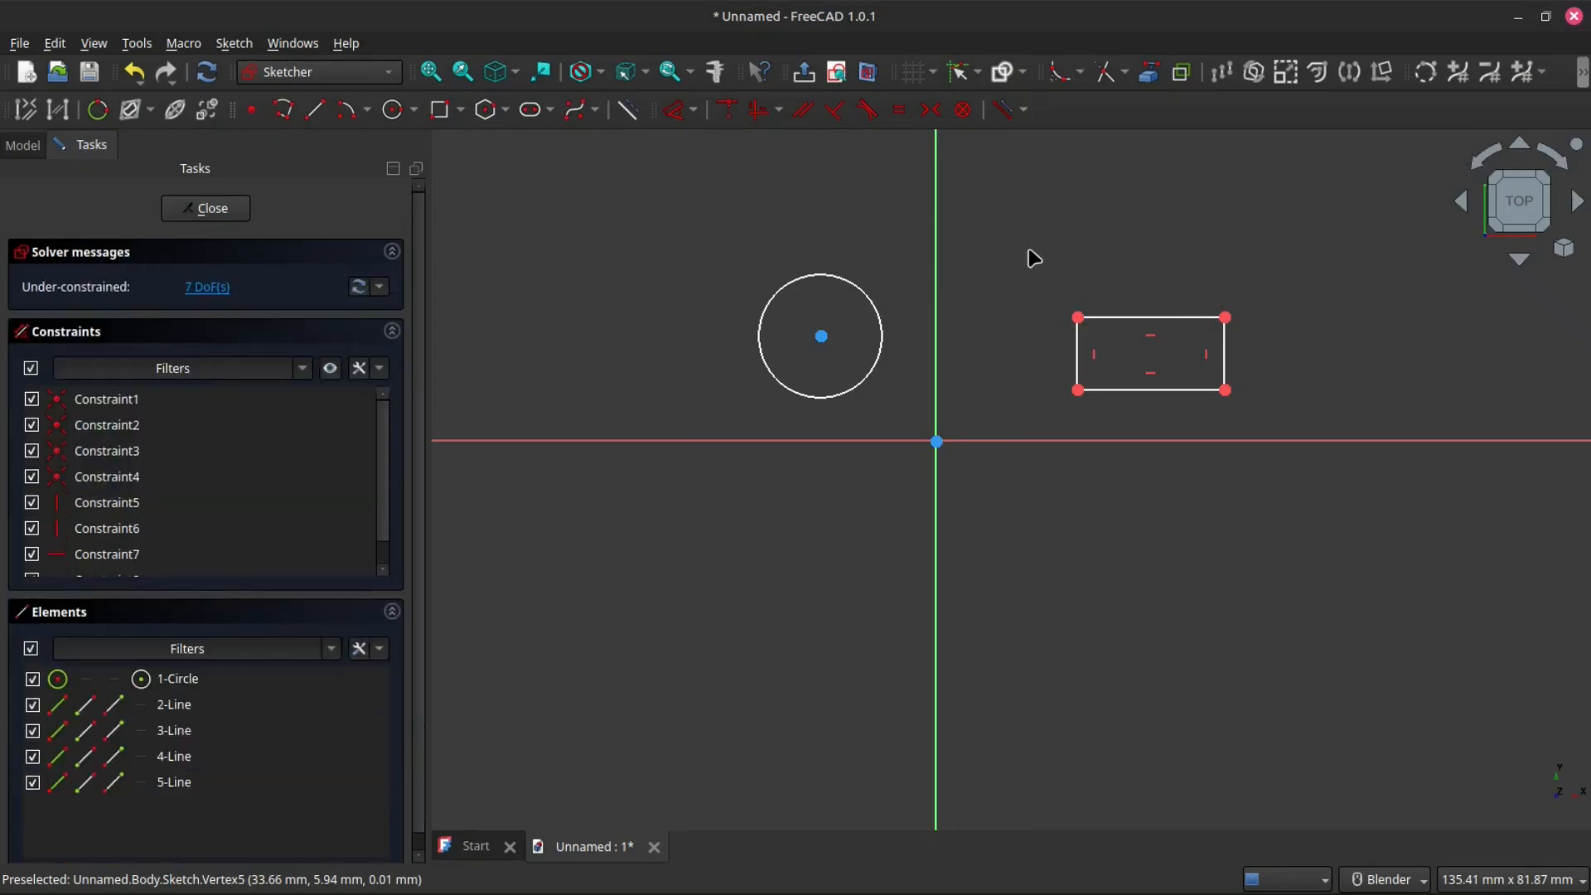
{"action": "key", "text": "Escape"}
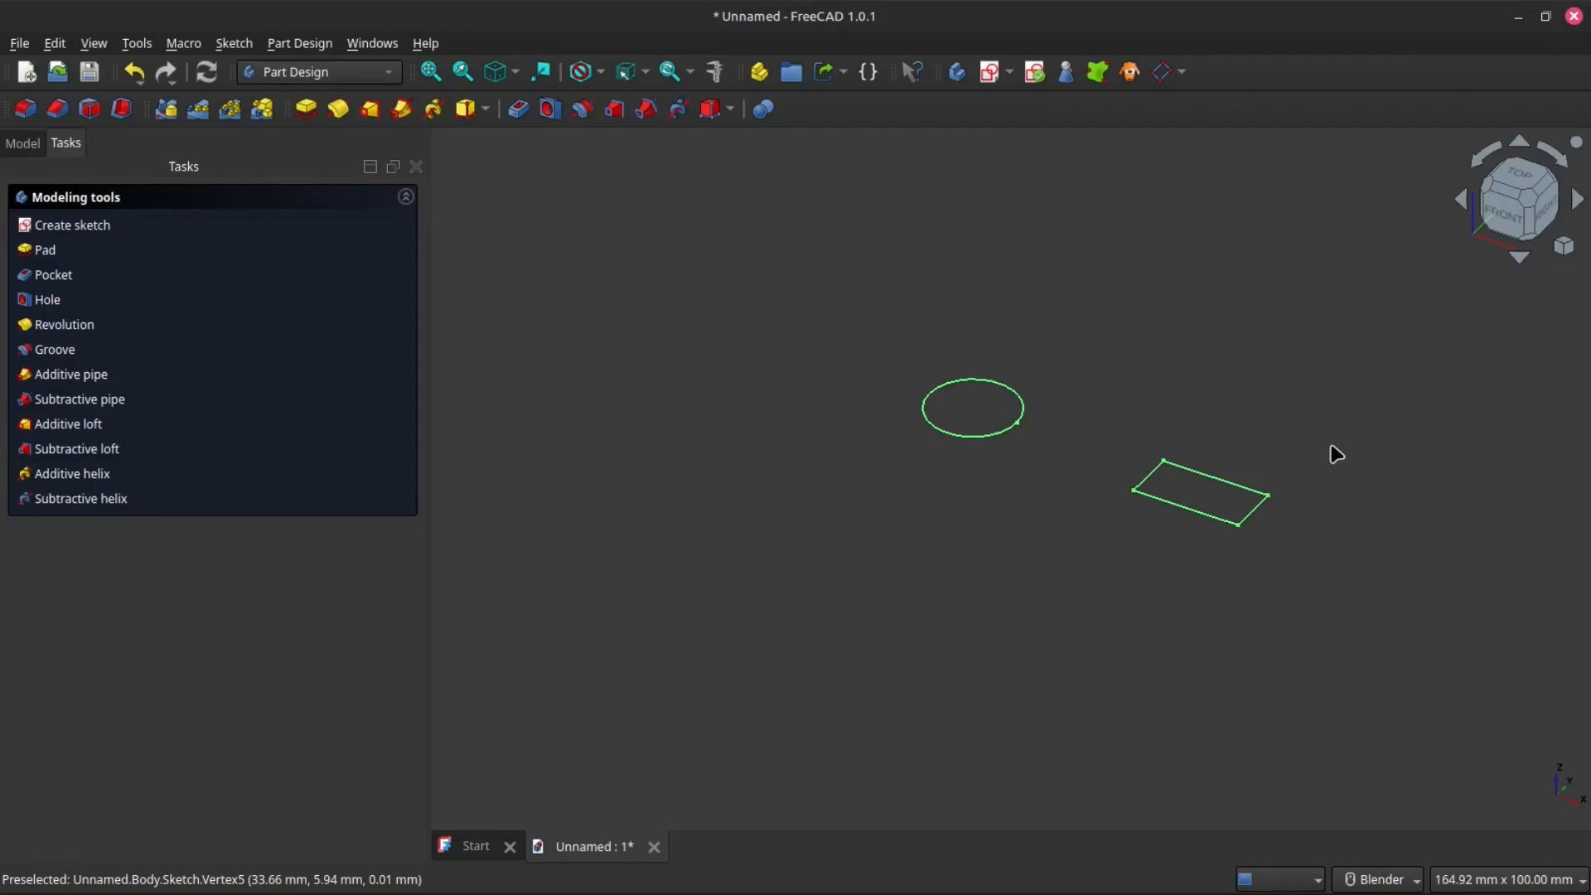
- Show the model tree and examine how the sketch entry highlights when selected and deselected
{"action": "scroll", "coordinate": [1210, 441], "scroll_direction": "up", "scroll_amount": 3}
{"action": "scroll", "coordinate": [1212, 441], "scroll_direction": "down", "scroll_amount": 2}
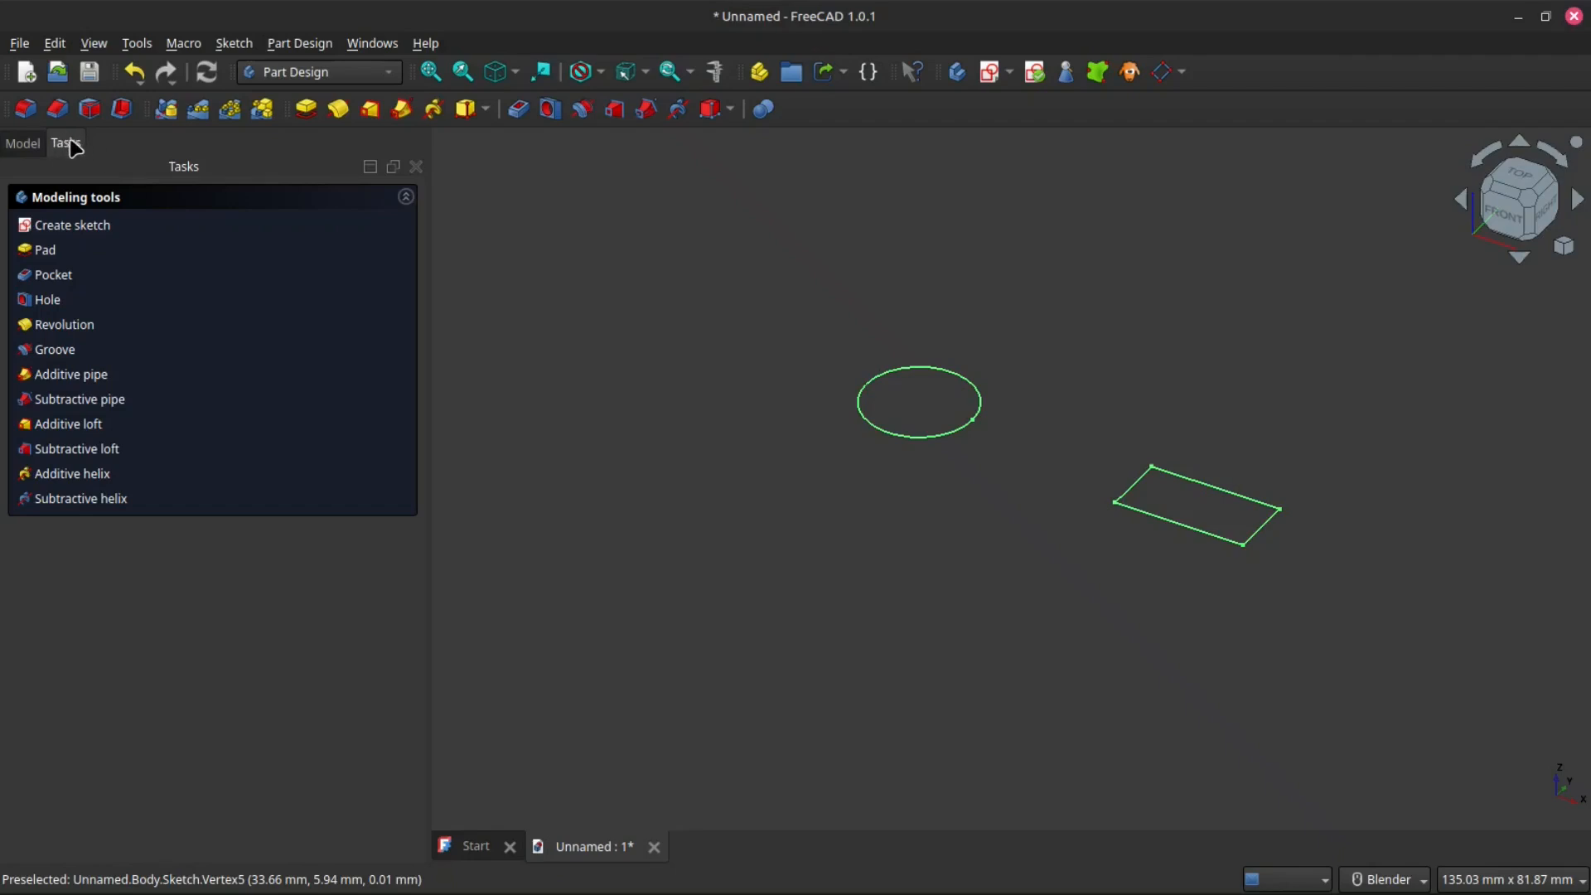
{"action": "left_click", "coordinate": [23, 149]}
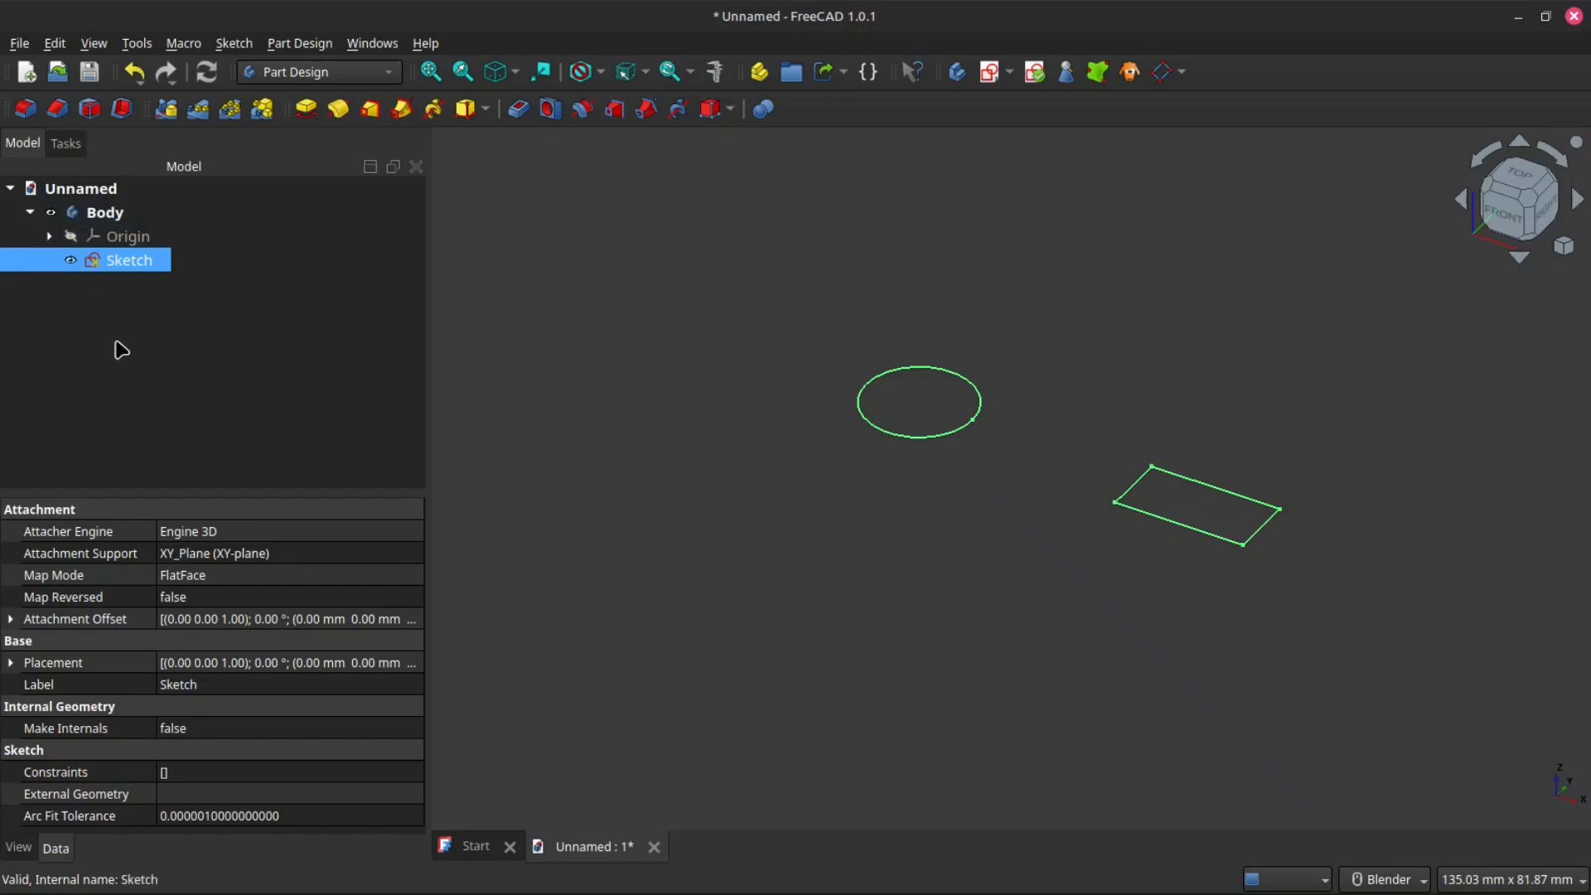
{"action": "left_click", "coordinate": [203, 332]}
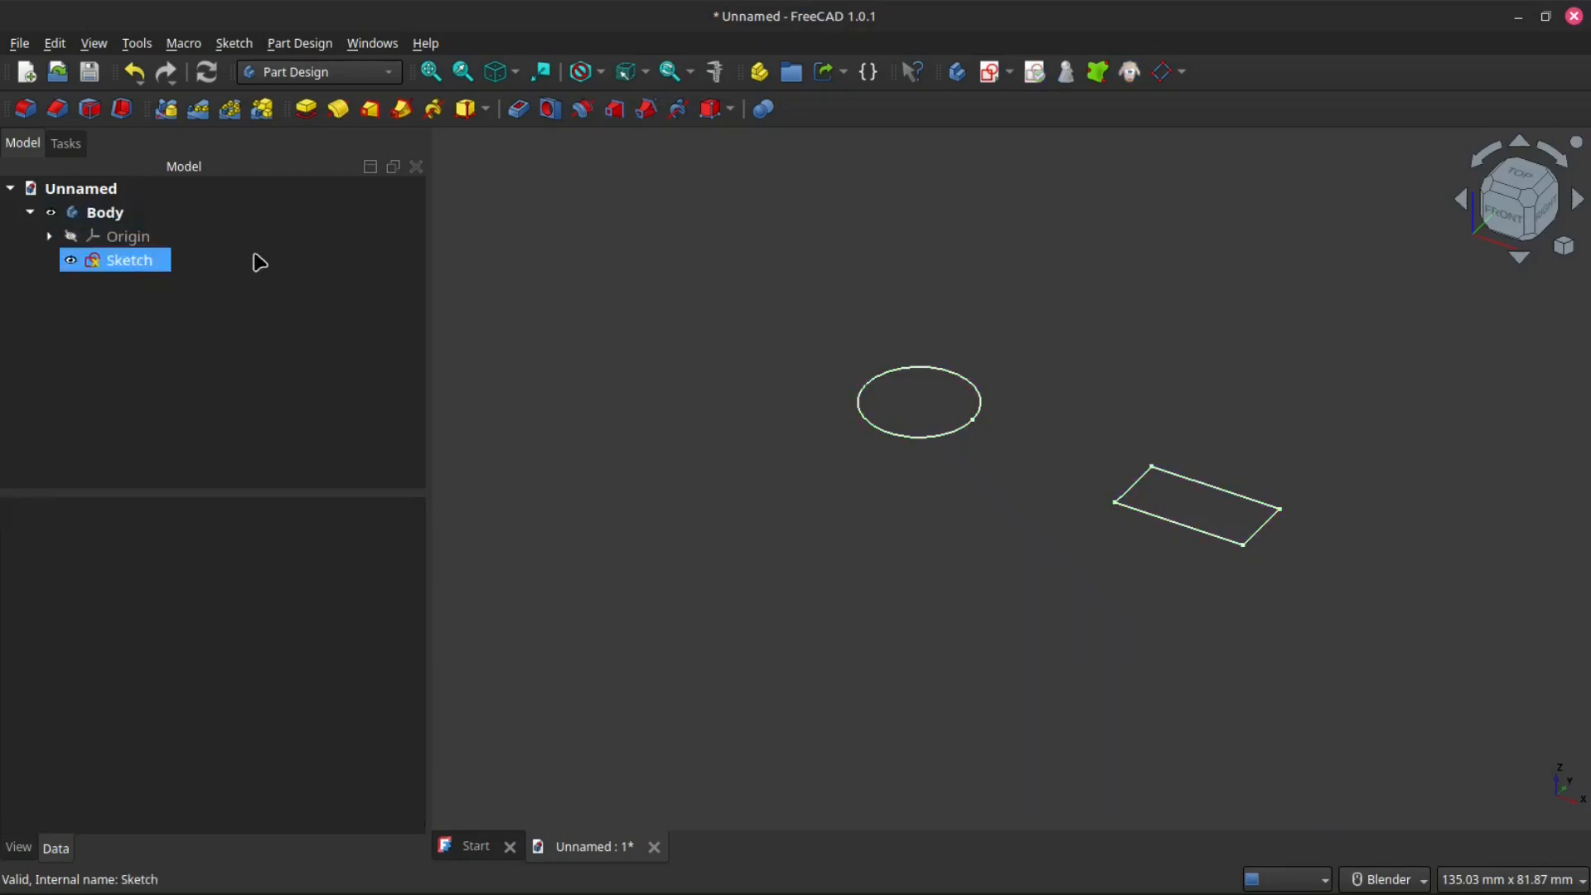
{"action": "scroll", "coordinate": [1324, 445], "scroll_direction": "up", "scroll_amount": 1}
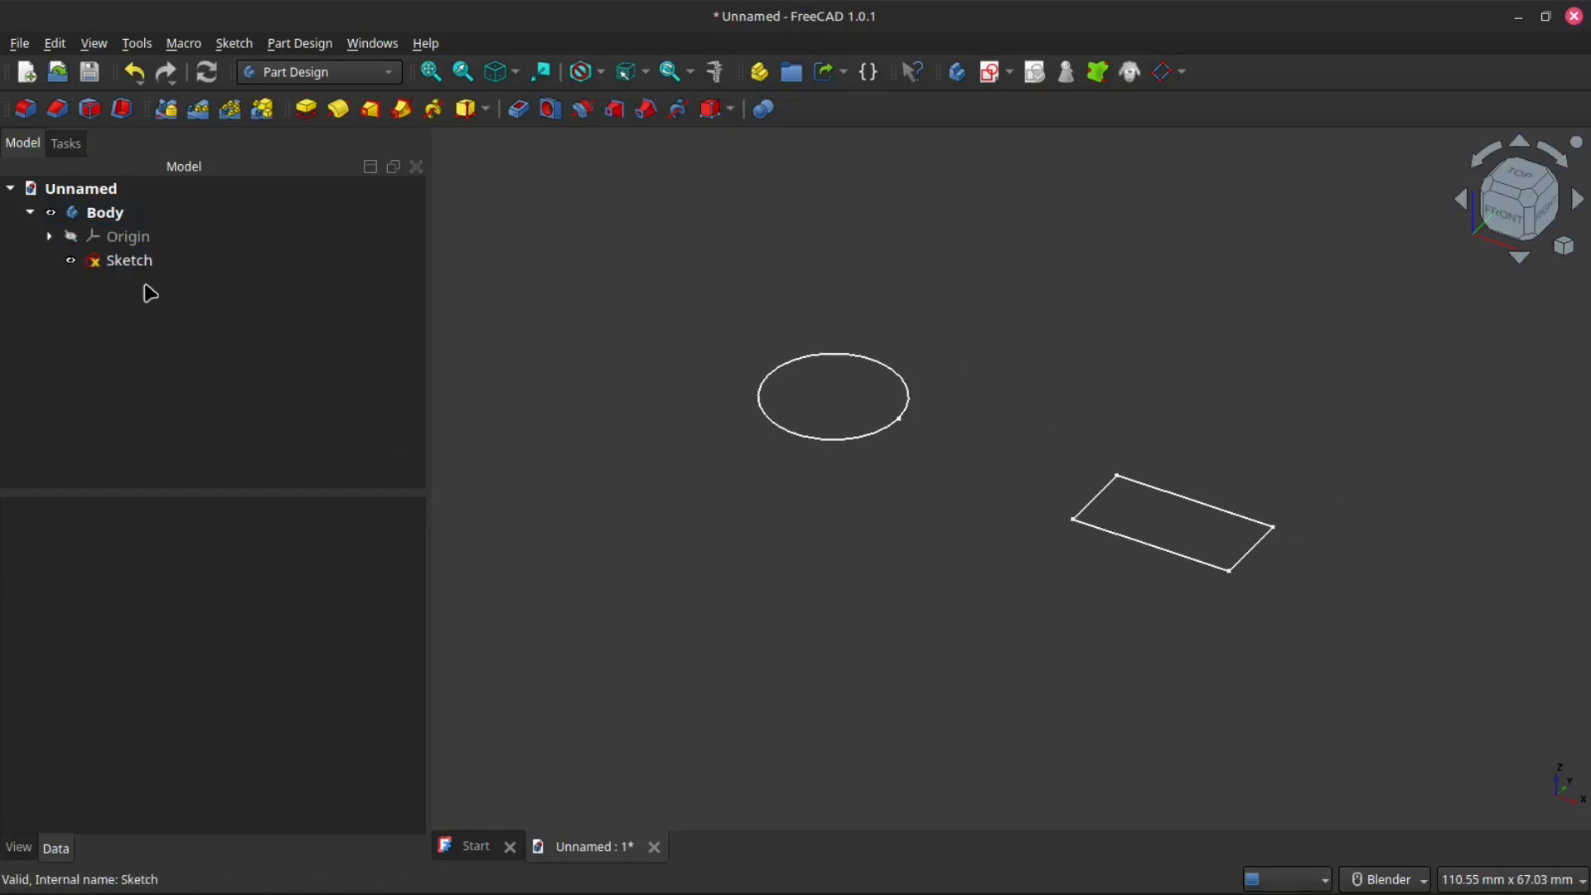
{"action": "left_click", "coordinate": [116, 262]}
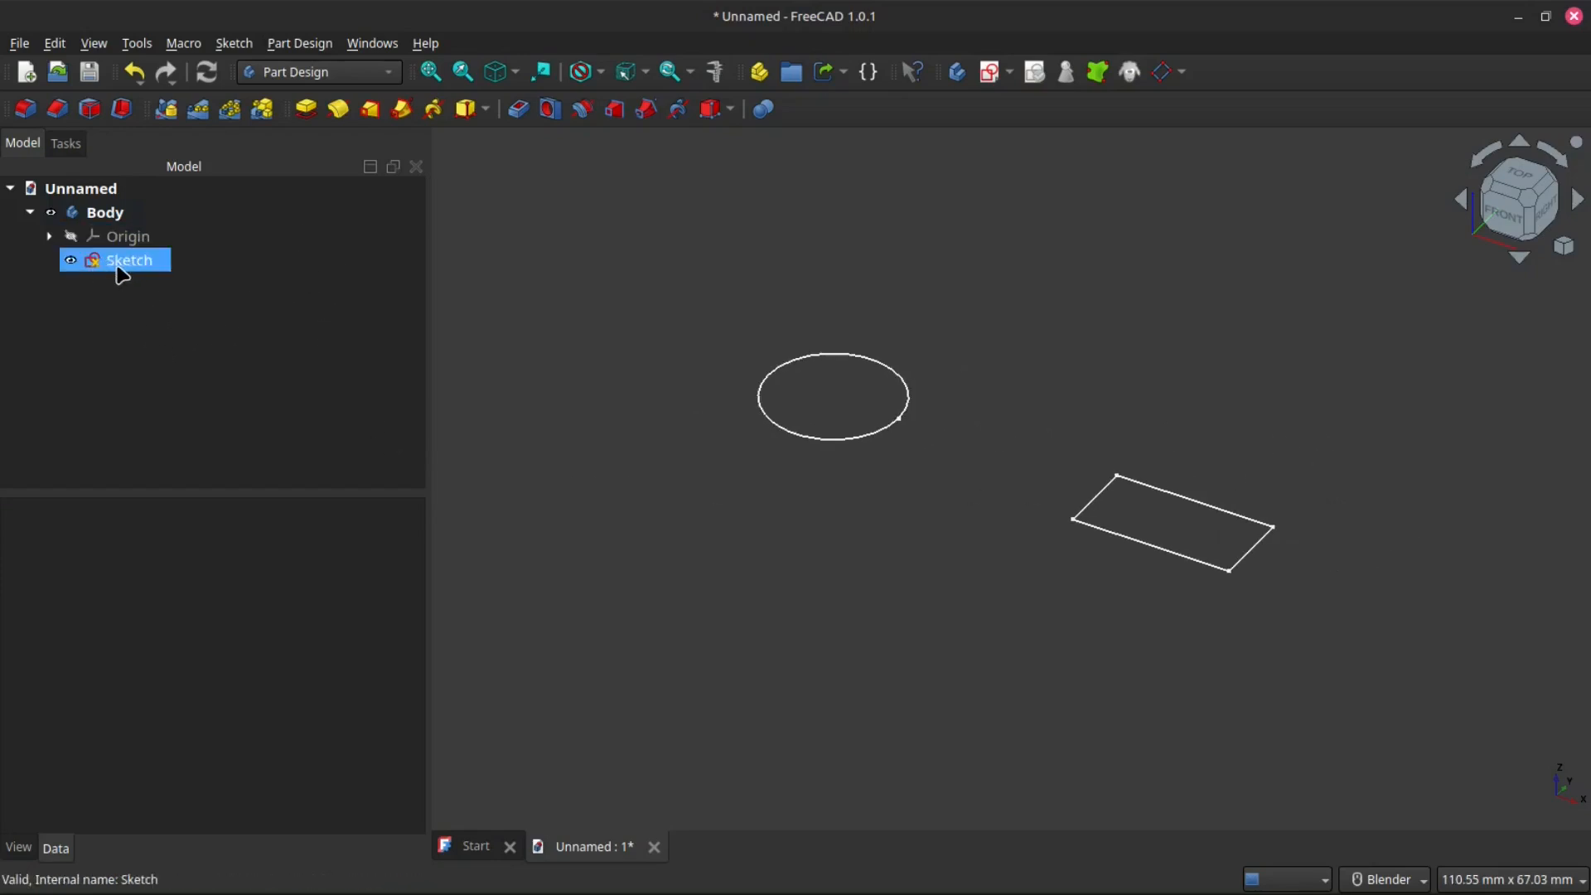
{"action": "left_click", "coordinate": [115, 340]}
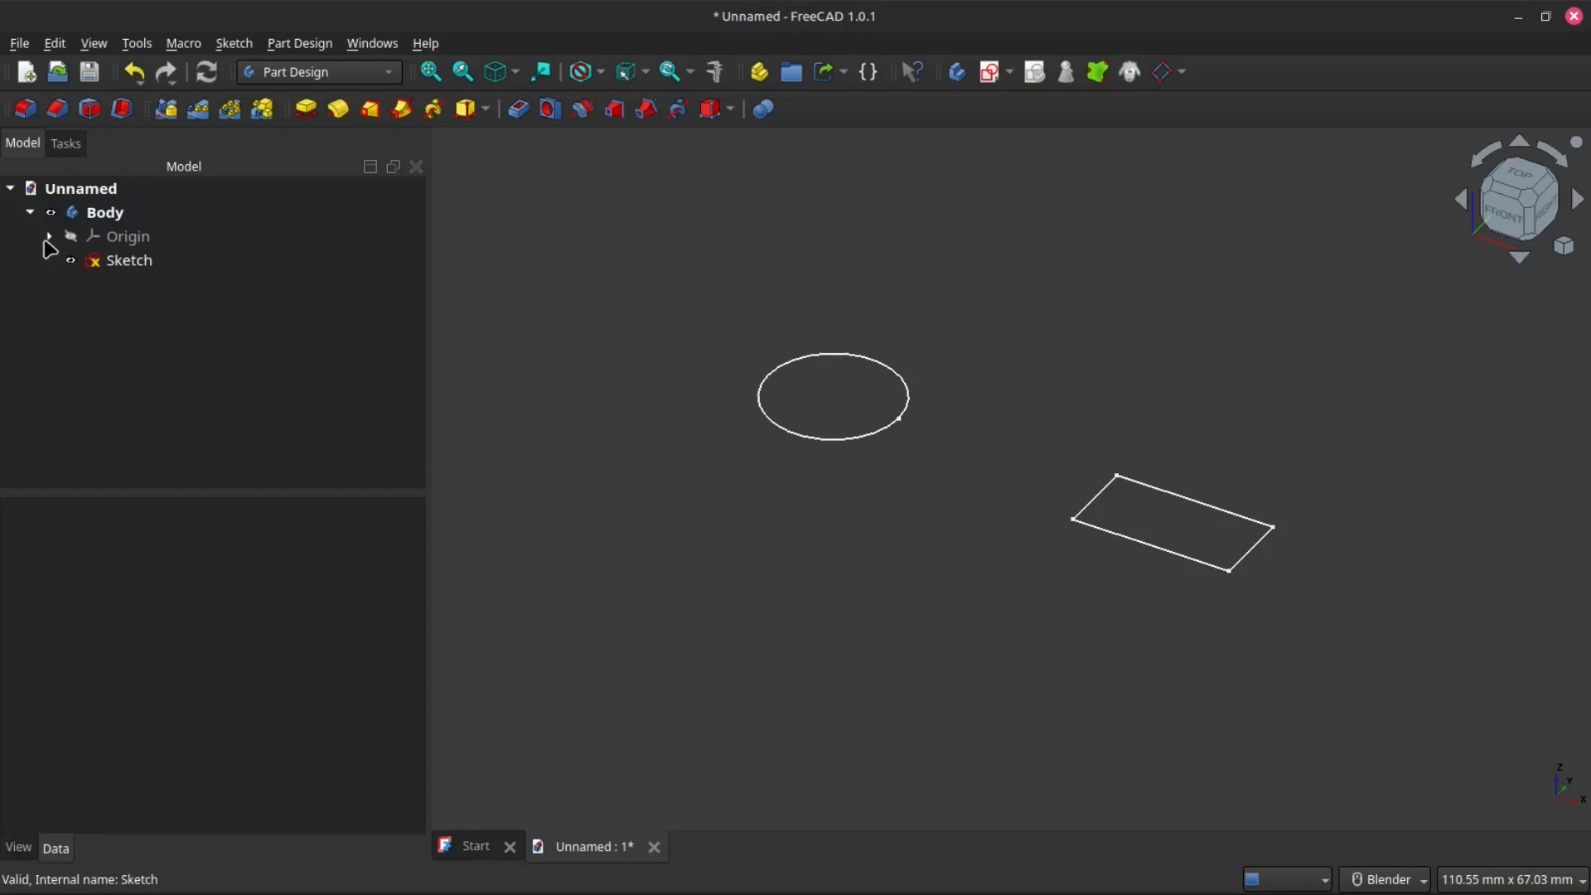
- Expand and collapse the origin and body entries in the model tree to examine its structure
{"action": "left_click", "coordinate": [50, 237]}
{"action": "left_click", "coordinate": [50, 238]}
{"action": "left_click", "coordinate": [30, 213]}
{"action": "left_click", "coordinate": [58, 213]}
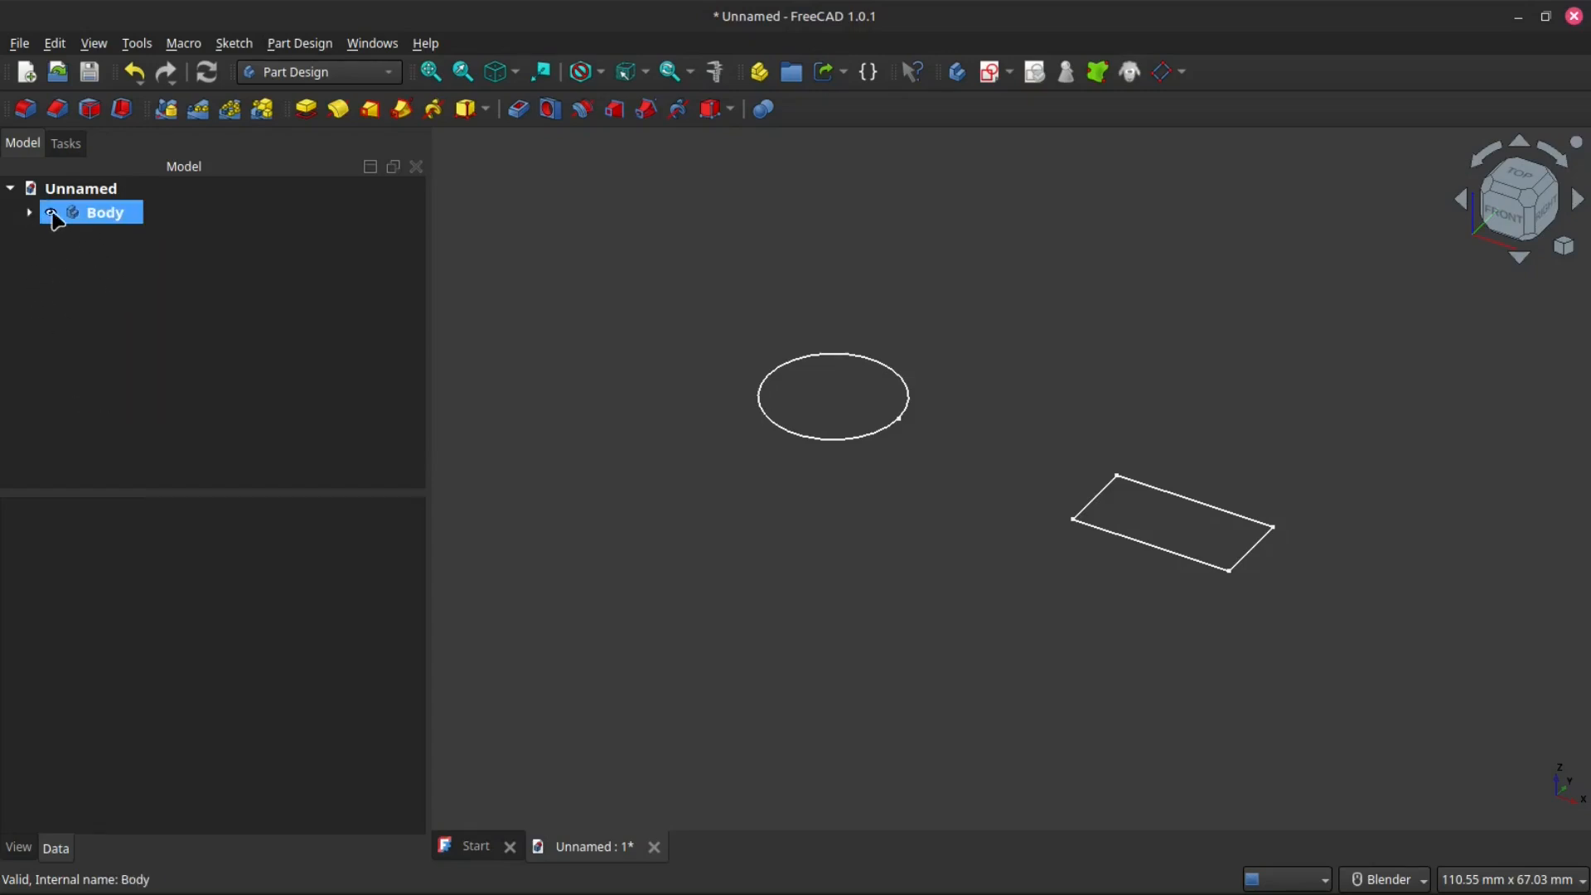
{"action": "left_click", "coordinate": [46, 241]}
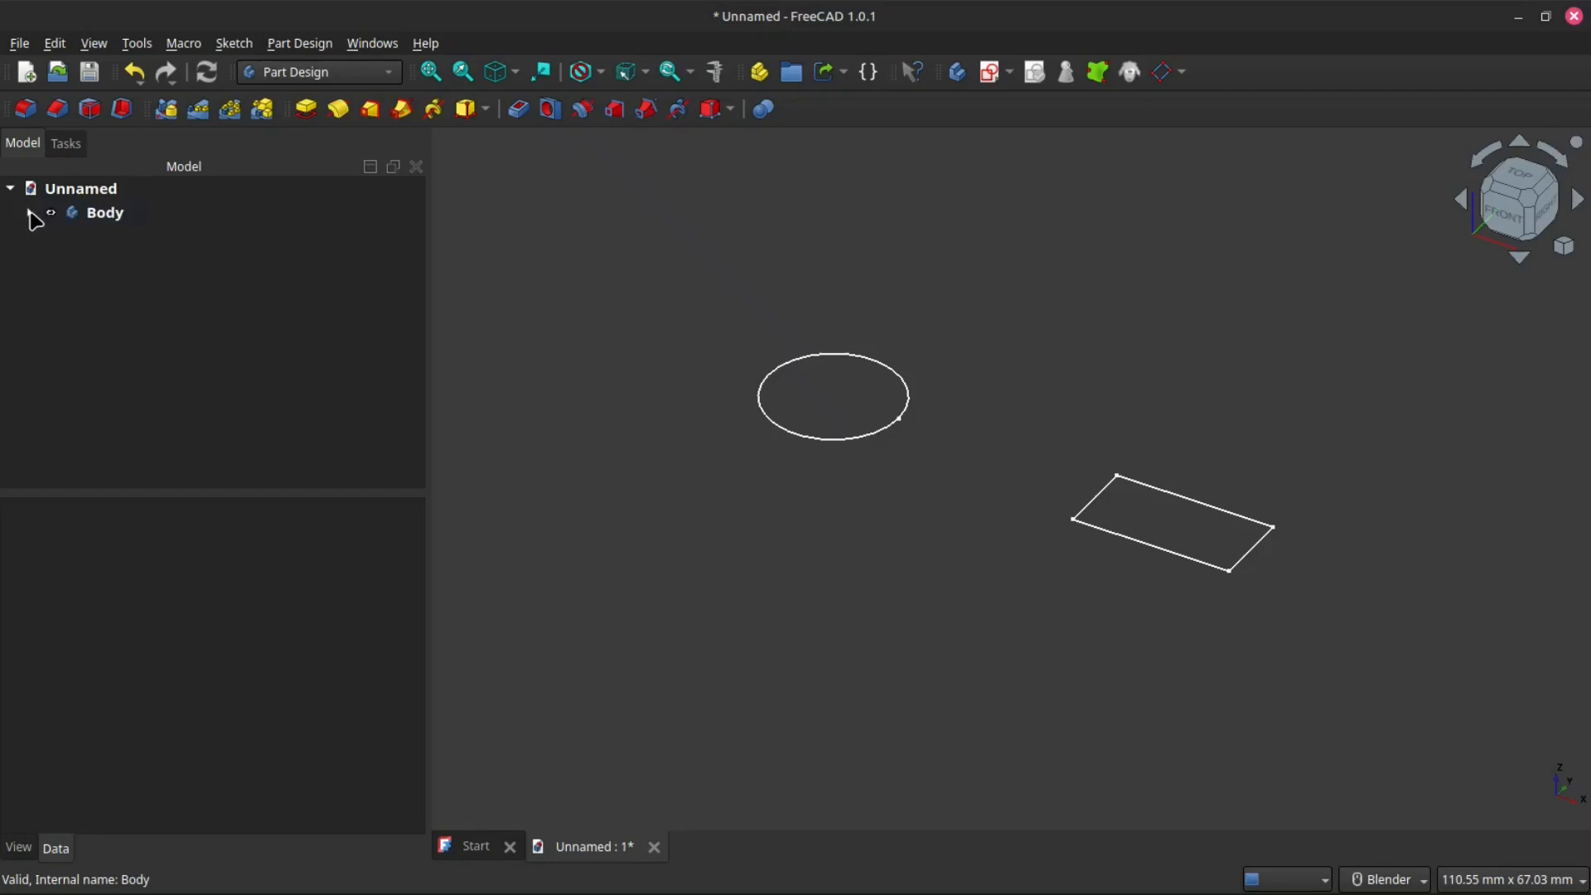
{"action": "left_click", "coordinate": [30, 212]}
- Open the sketch for editing from the model tree and close it again
{"action": "left_click", "coordinate": [119, 264]}
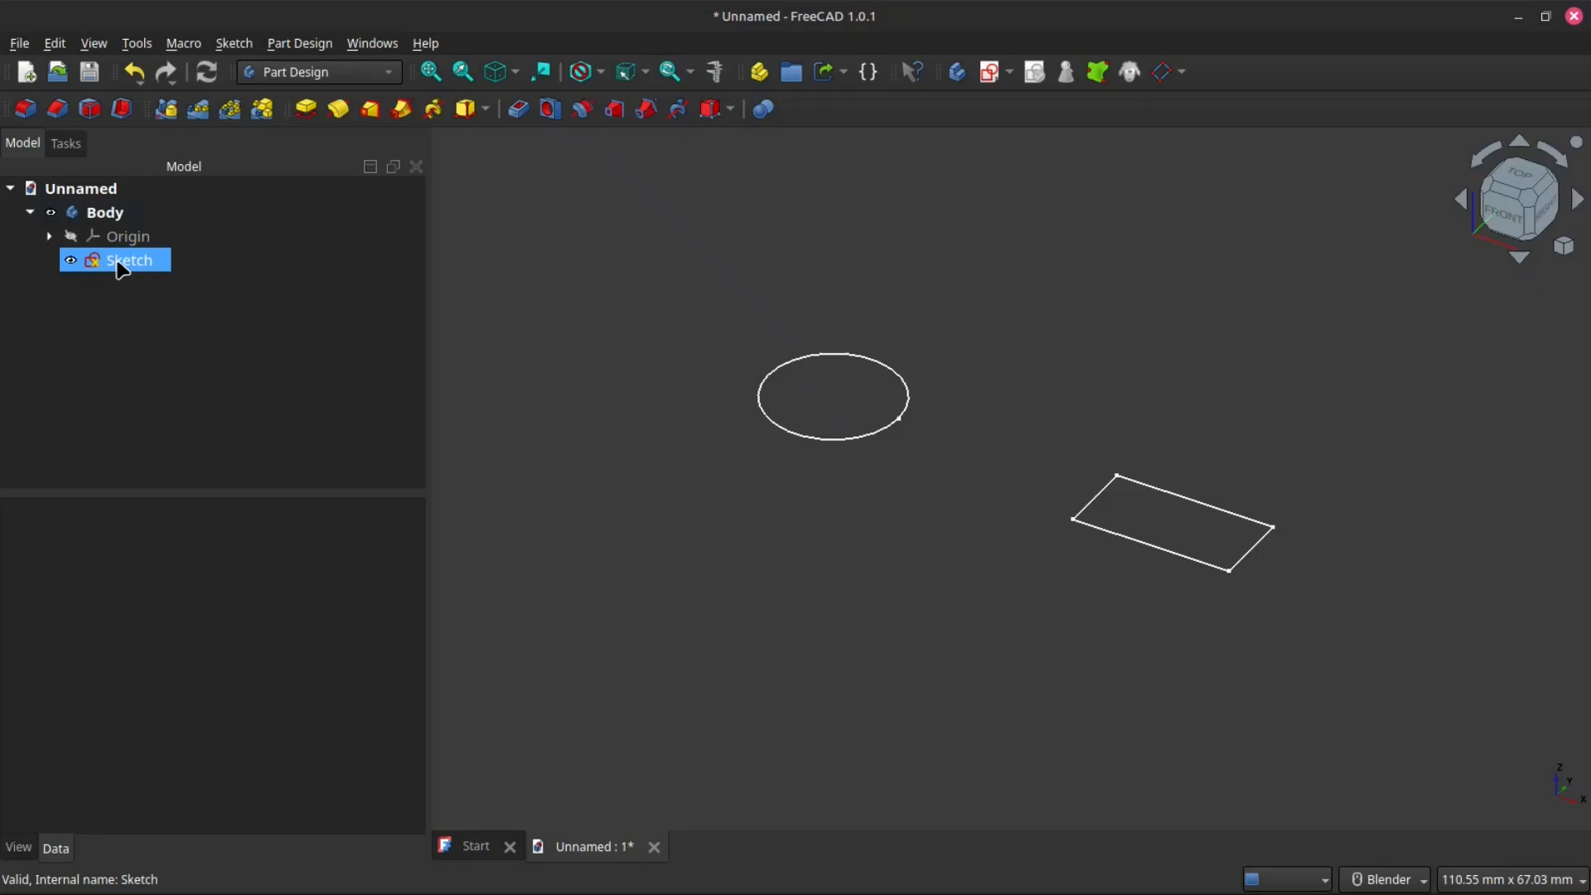
{"action": "left_click", "coordinate": [145, 374]}
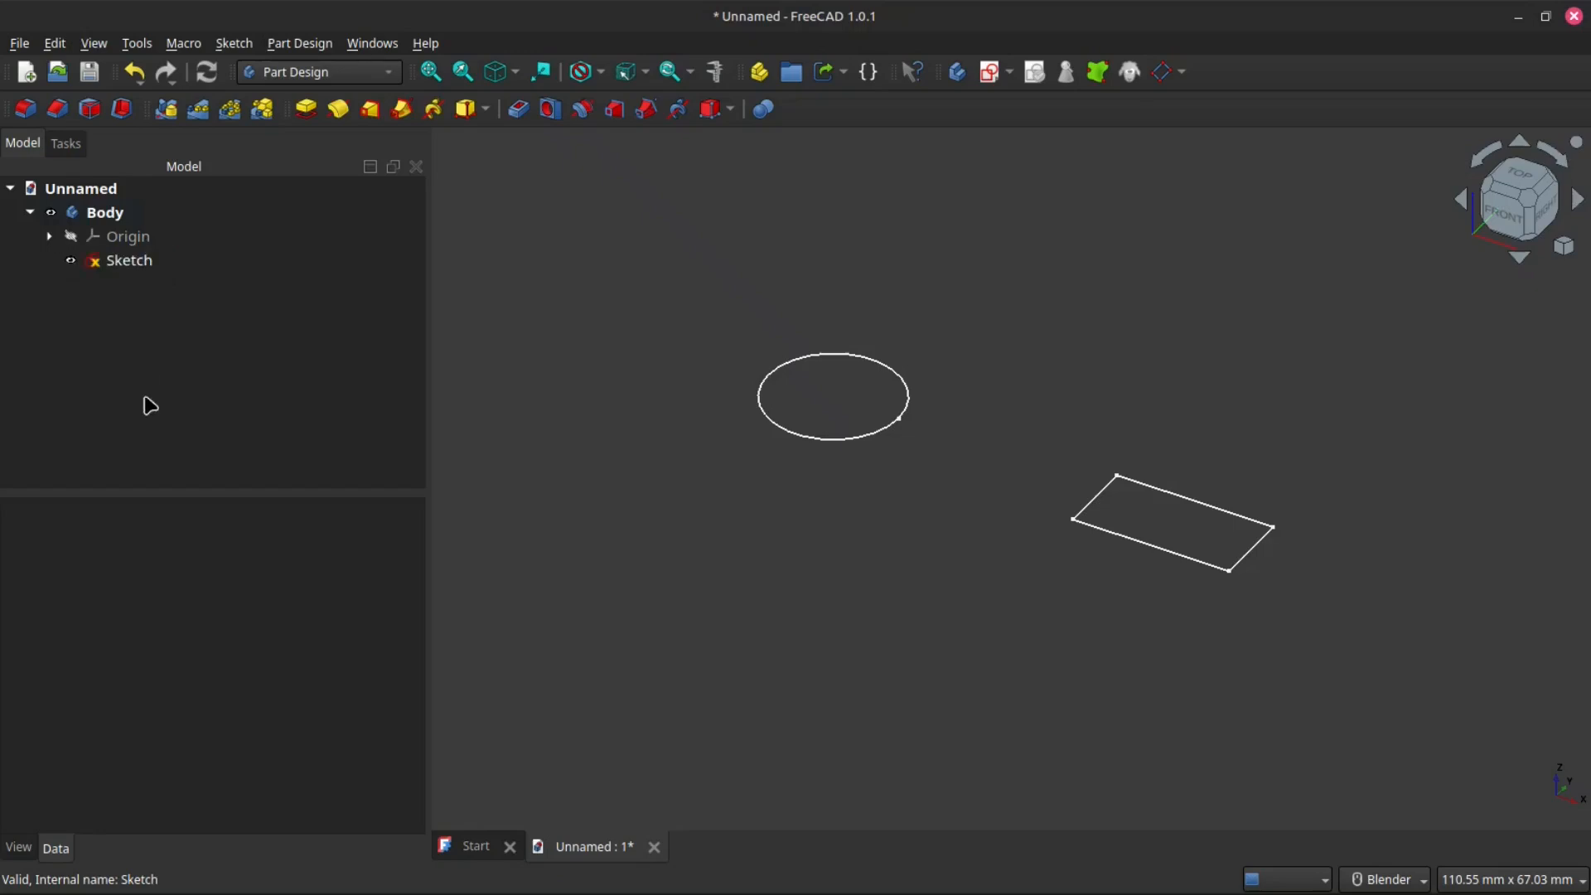
{"action": "left_click", "coordinate": [125, 265]}
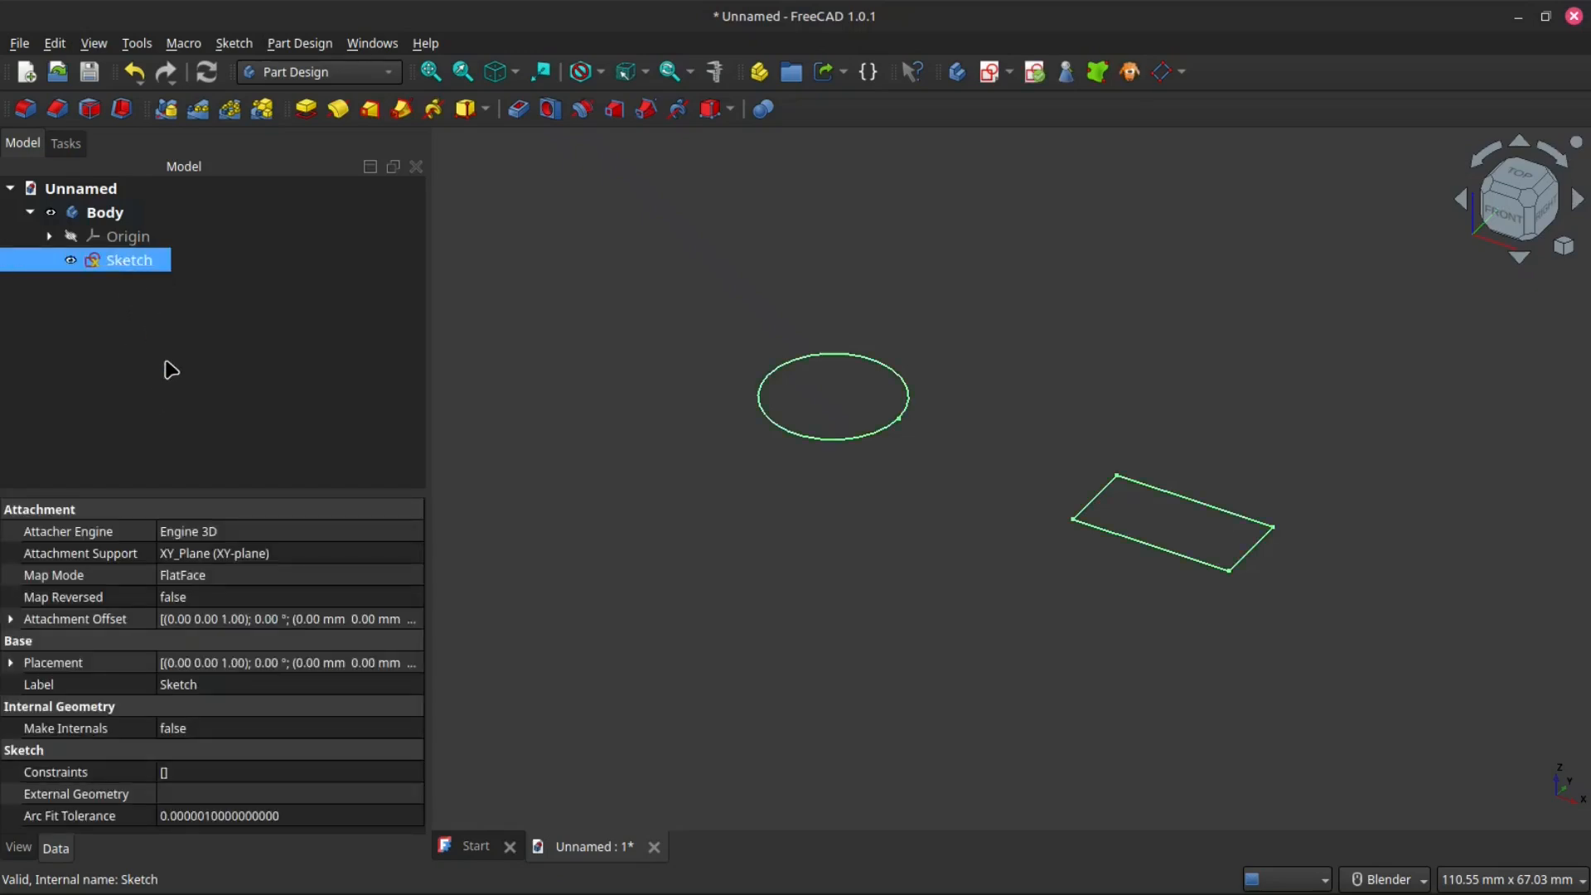
{"action": "left_click", "coordinate": [170, 370]}
{"action": "left_click", "coordinate": [122, 262]}
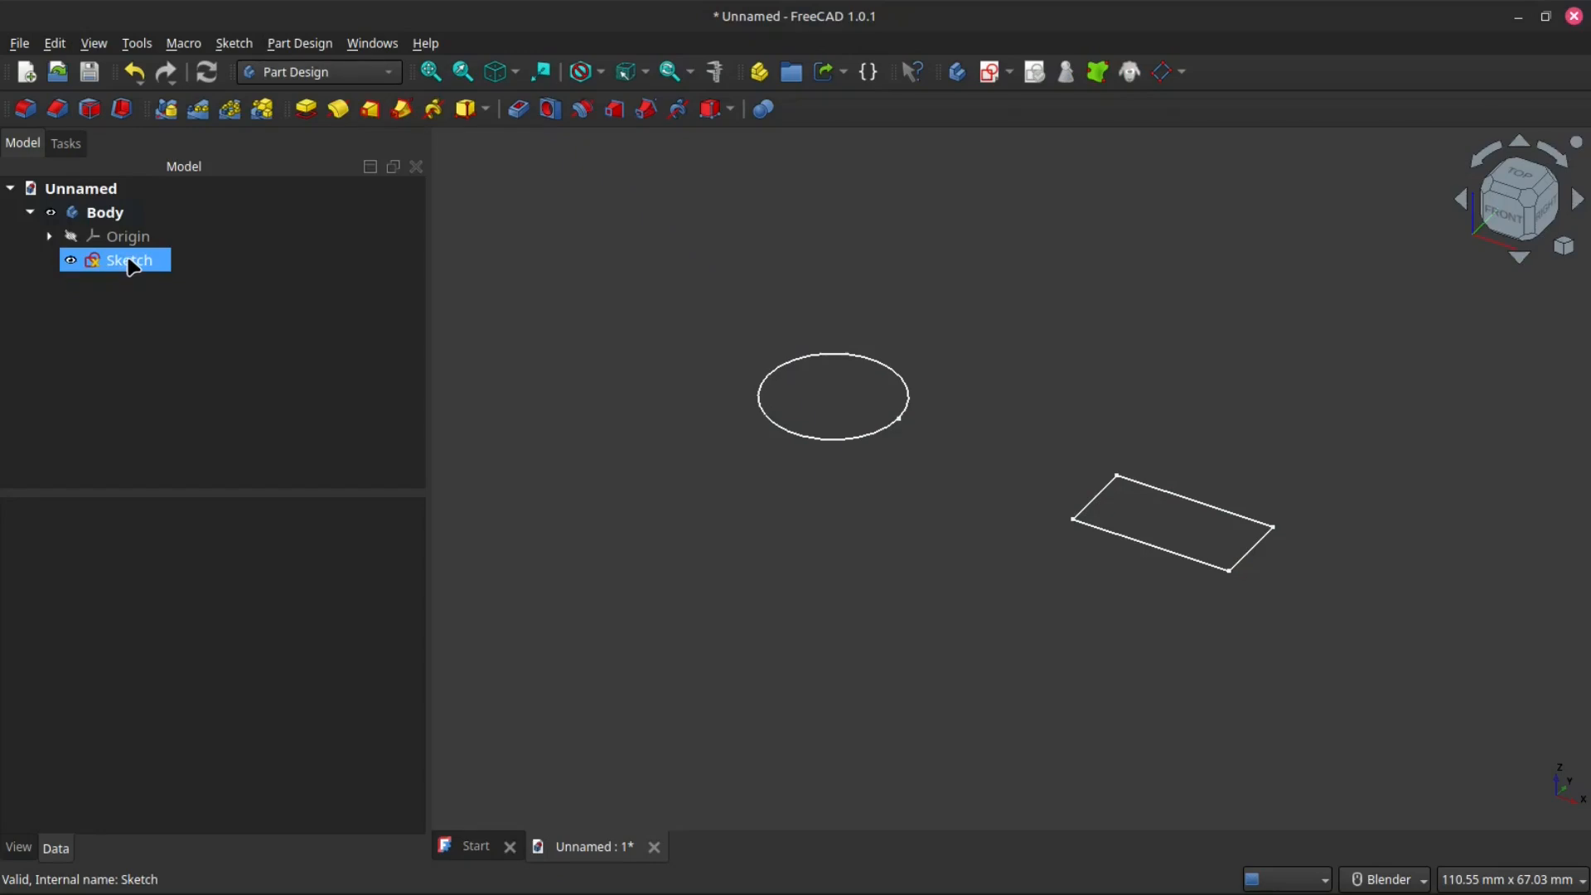
{"action": "double_click", "coordinate": [127, 262]}
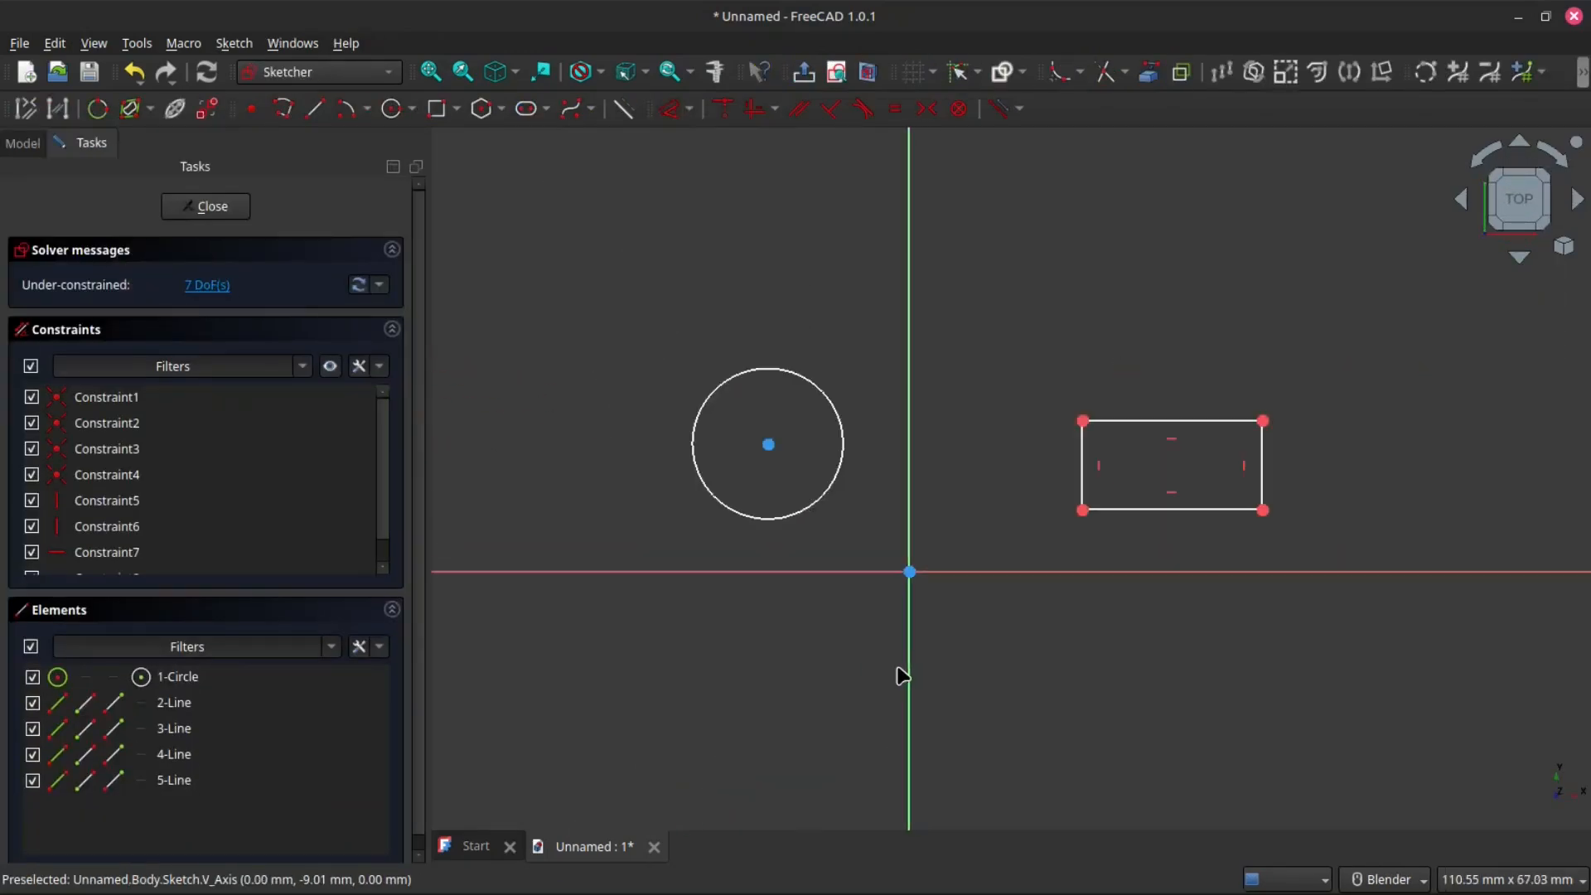
{"action": "scroll", "coordinate": [901, 673], "scroll_direction": "up", "scroll_amount": 2}
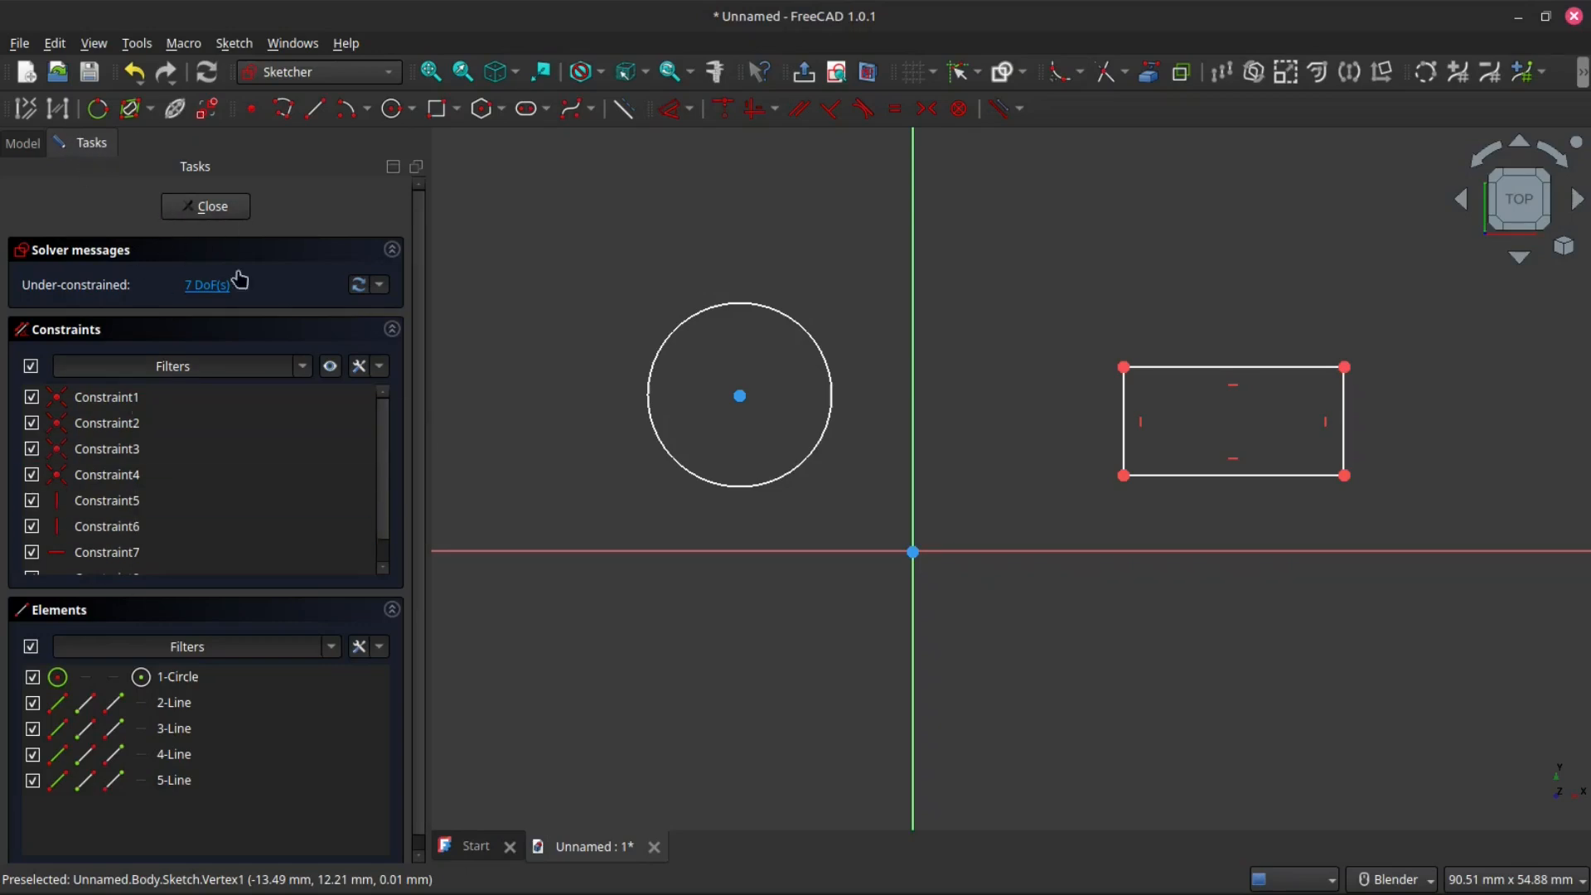
{"action": "left_click", "coordinate": [214, 209]}
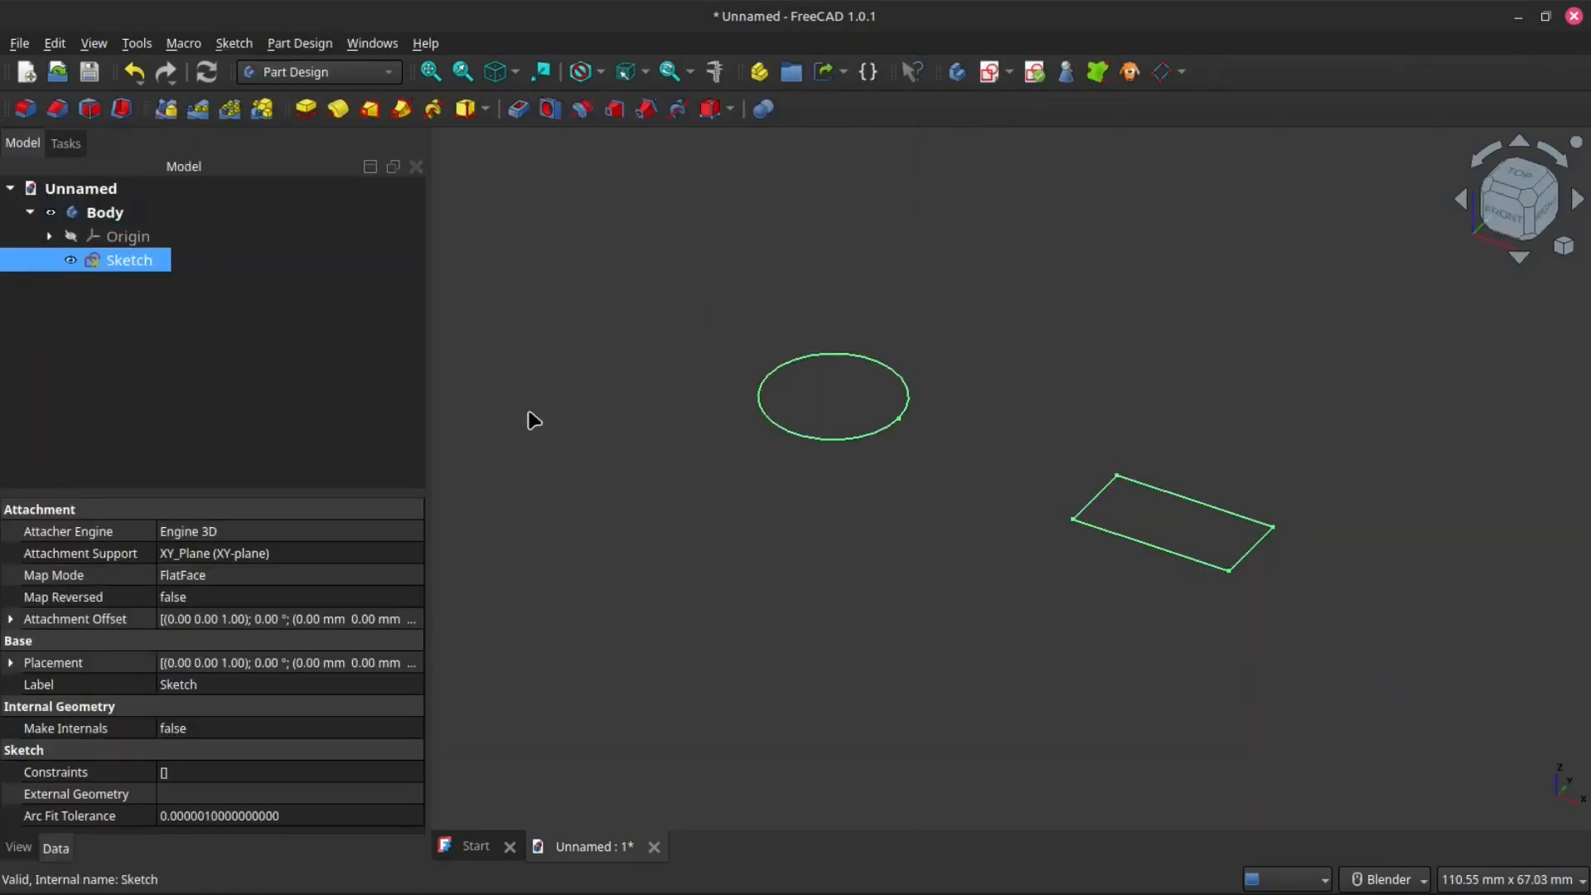
{"action": "scroll", "coordinate": [1296, 594], "scroll_direction": "up", "scroll_amount": 3}
{"action": "scroll", "coordinate": [1265, 593], "scroll_direction": "down", "scroll_amount": 2}
{"action": "scroll", "coordinate": [1288, 606], "scroll_direction": "up", "scroll_amount": 2}
{"action": "scroll", "coordinate": [1031, 531], "scroll_direction": "up", "scroll_amount": 2}
{"action": "scroll", "coordinate": [1030, 533], "scroll_direction": "down", "scroll_amount": 2}
{"action": "scroll", "coordinate": [991, 516], "scroll_direction": "up", "scroll_amount": 2}
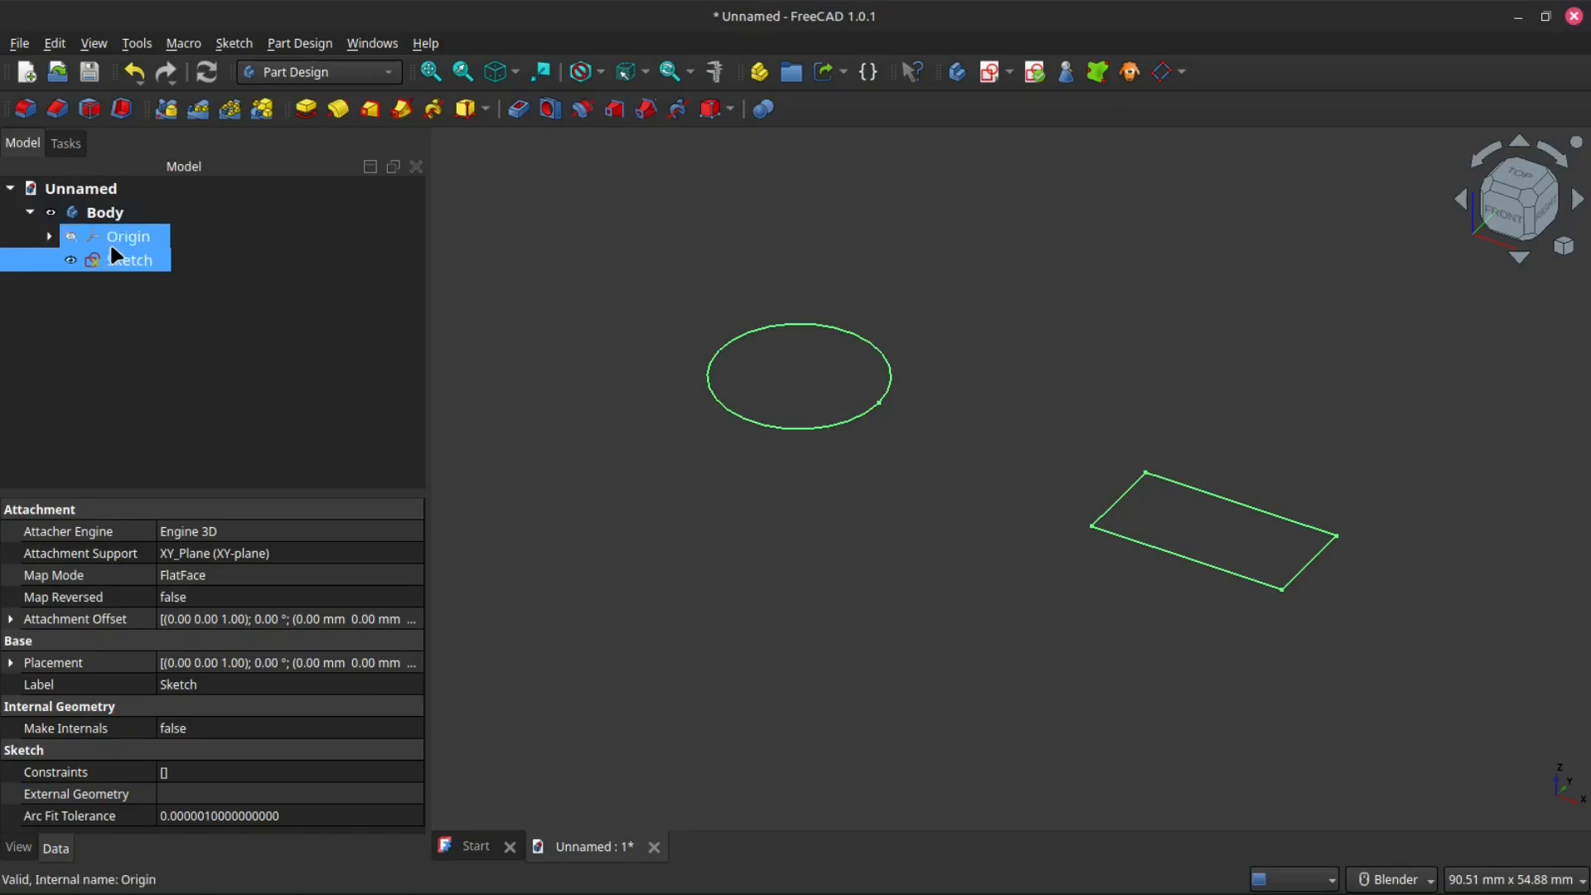
- Reopen the sketch and delete the circle
{"action": "double_click", "coordinate": [120, 264]}
{"action": "mouse_move", "coordinate": [589, 255]}
{"action": "left_mouse_down"}
{"action": "mouse_move", "coordinate": [842, 406]}
{"action": "mouse_move", "coordinate": [862, 615]}
{"action": "left_mouse_up"}
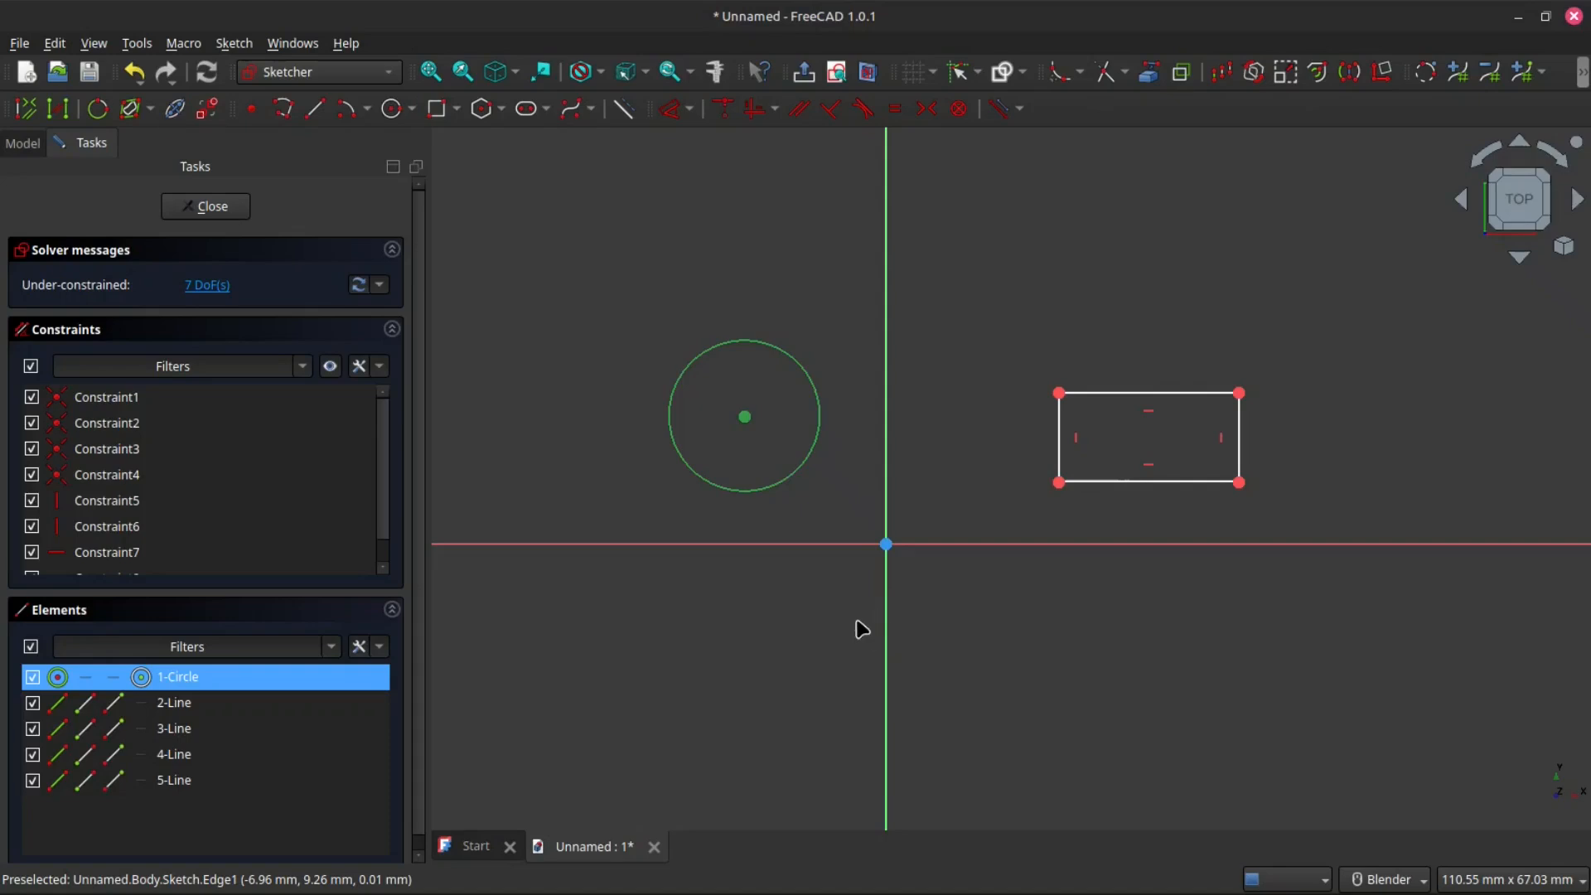
{"action": "key", "text": "Delete"}
- Enlarge the rectangle by moving its lower-left corner close to the origin and its upper-left corner upward
{"action": "left_click_drag", "start_coordinate": [1060, 482], "coordinate": [934, 533]}
{"action": "left_click_drag", "start_coordinate": [934, 394], "coordinate": [903, 329]}
{"action": "mouse_move", "coordinate": [909, 532]}
{"action": "left_mouse_down"}
{"action": "mouse_move", "coordinate": [891, 543]}
{"action": "mouse_move", "coordinate": [905, 531]}
{"action": "left_mouse_up"}
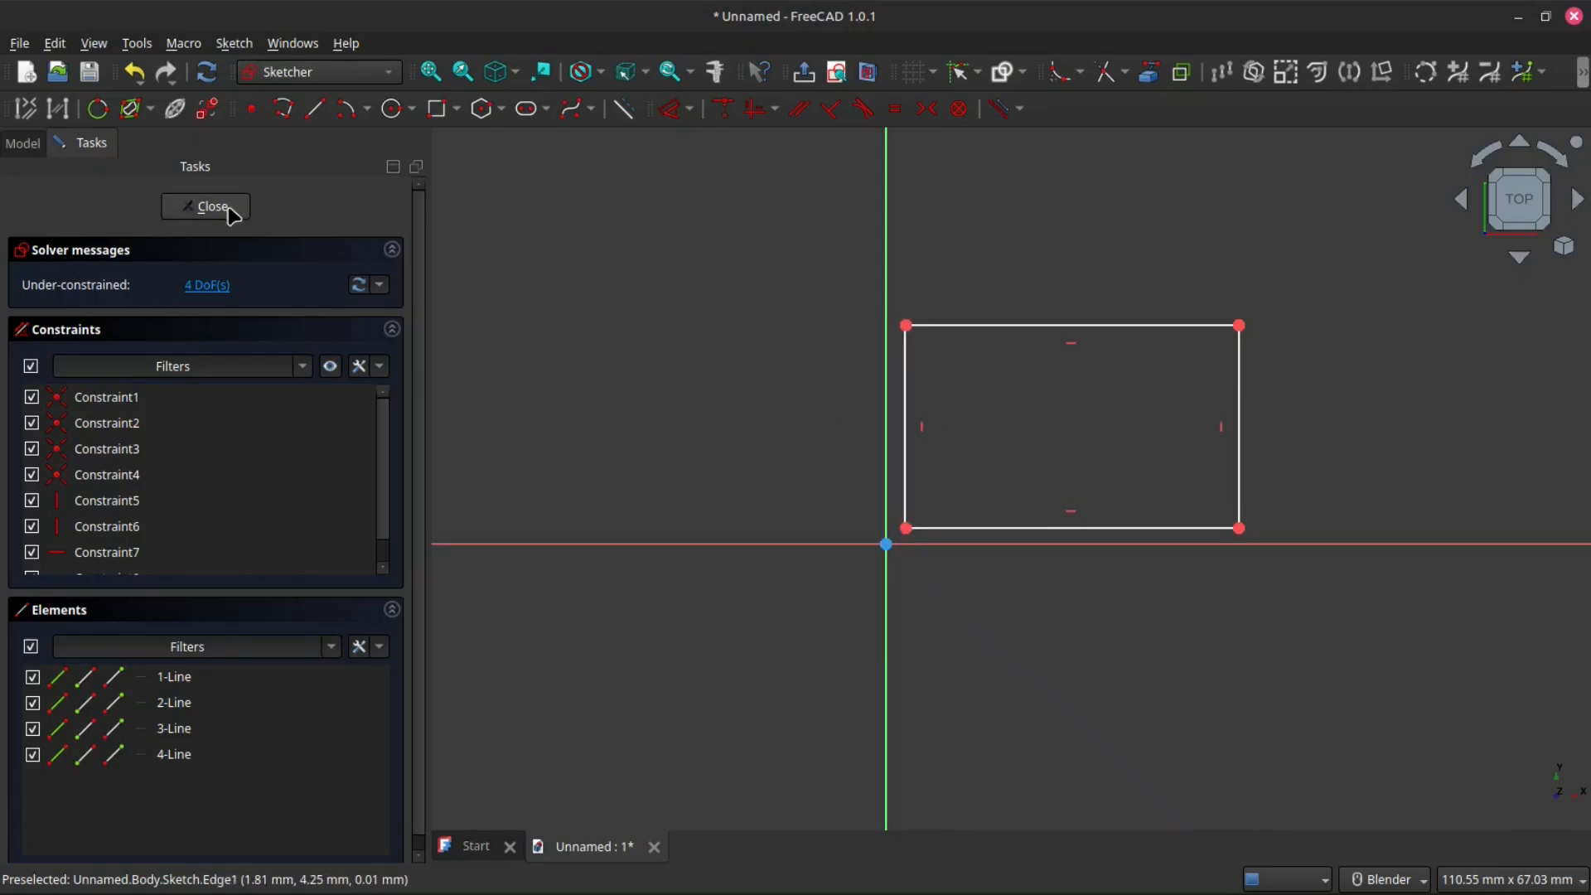
- Close the sketch and pad the rectangle to a length of 10 mm
{"action": "left_click", "coordinate": [230, 213]}
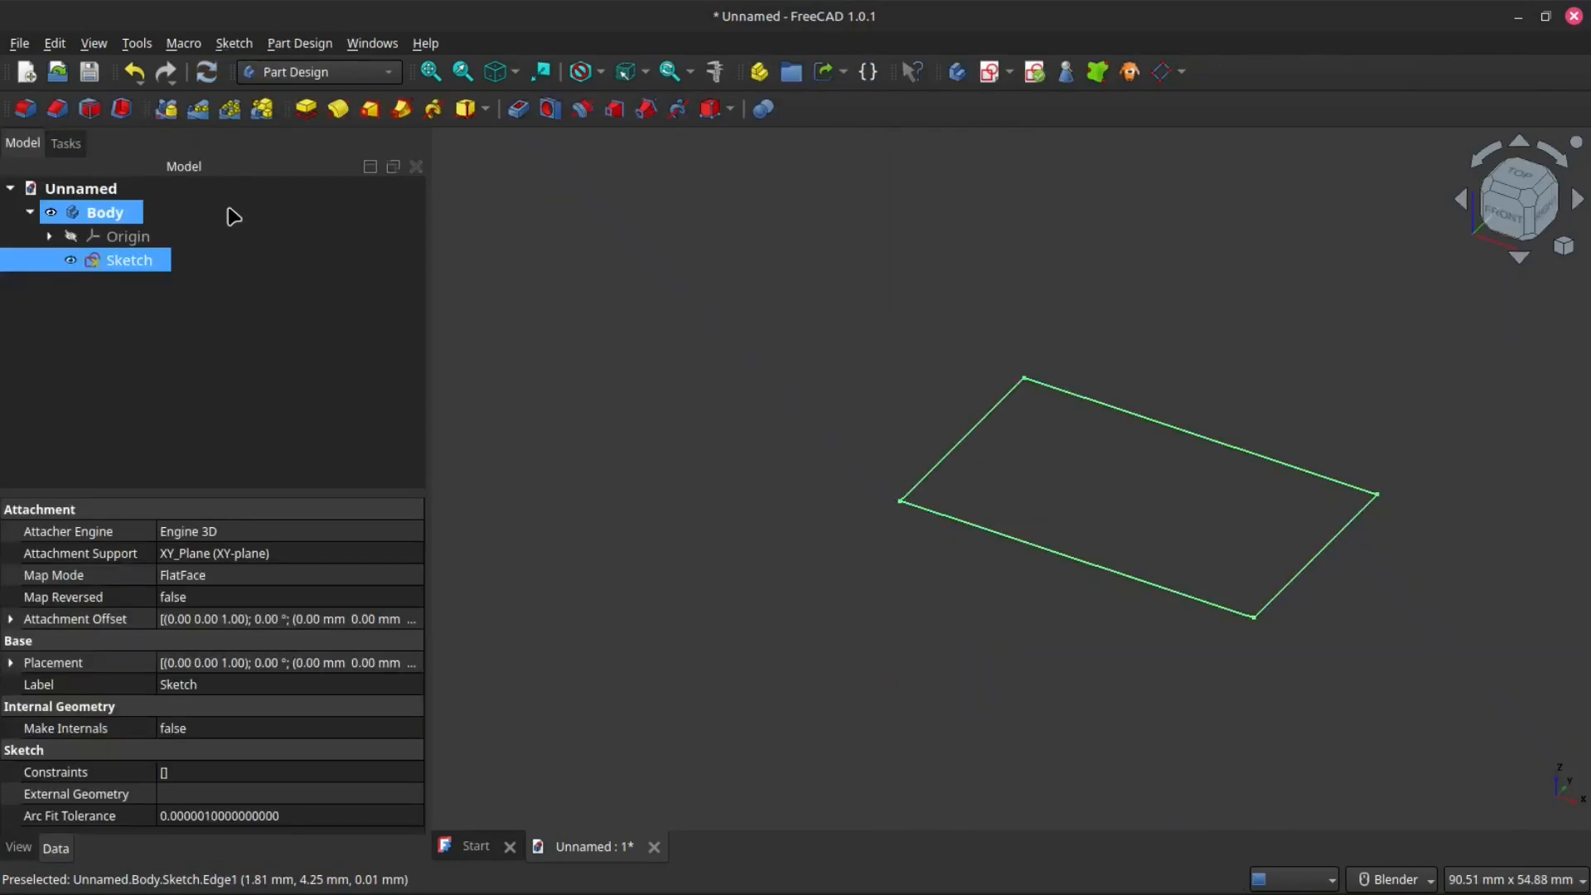
{"action": "left_click", "coordinate": [310, 110]}
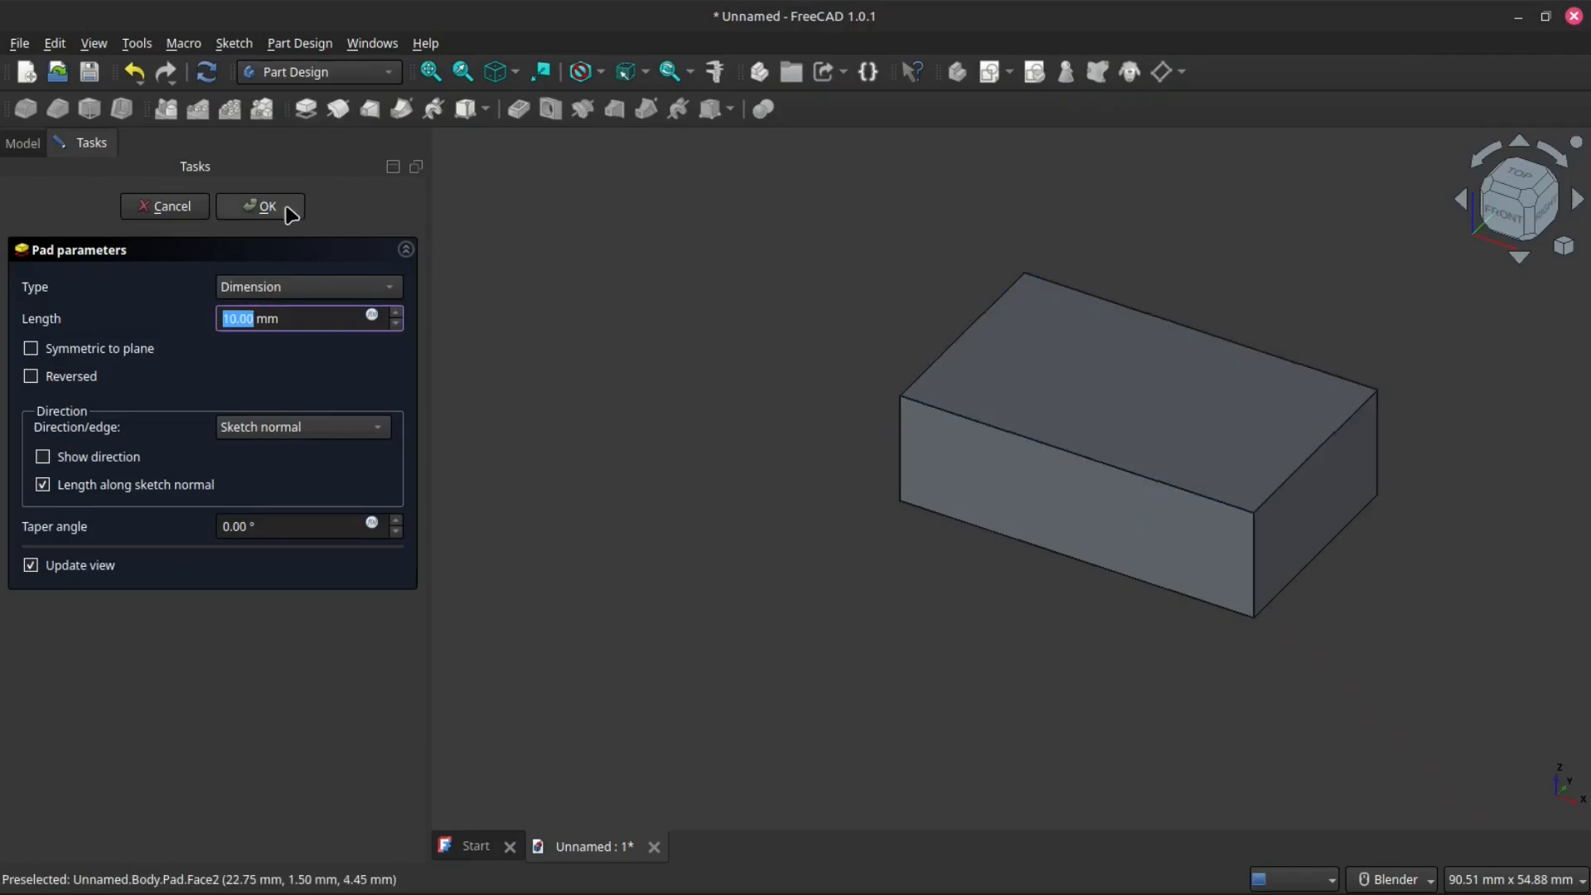
{"action": "left_click", "coordinate": [288, 209]}
- Select the padded block's bottom face and create a new sketch on it
{"action": "scroll", "coordinate": [1210, 540], "scroll_direction": "down", "scroll_amount": 3}
{"action": "scroll", "coordinate": [977, 383], "scroll_direction": "up", "scroll_amount": 2}
{"action": "mouse_move", "coordinate": [1146, 307]}
{"action": "middle_mouse_down"}
{"action": "mouse_move", "coordinate": [1140, 337]}
{"action": "mouse_move", "coordinate": [1211, 202]}
{"action": "mouse_move", "coordinate": [1077, 316]}
{"action": "mouse_move", "coordinate": [983, 358]}
{"action": "mouse_move", "coordinate": [1108, 299]}
{"action": "mouse_move", "coordinate": [1135, 308]}
{"action": "middle_mouse_up"}
{"action": "scroll", "coordinate": [1115, 343], "scroll_direction": "down", "scroll_amount": 2}
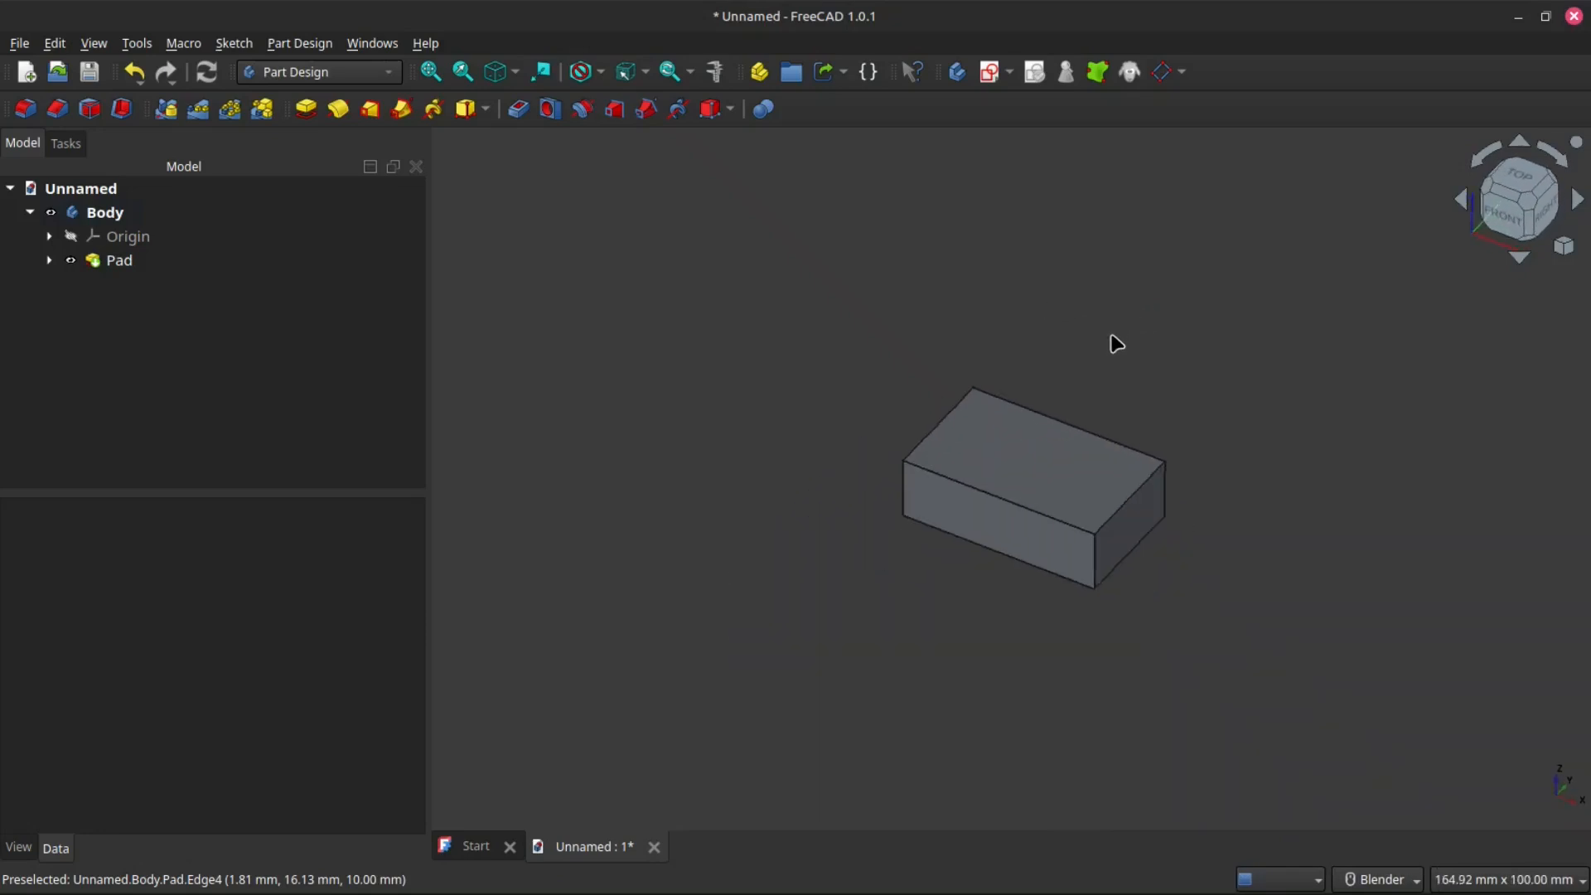
{"action": "scroll", "coordinate": [1147, 501], "scroll_direction": "up", "scroll_amount": 2}
{"action": "middle_click_drag", "start_coordinate": [1006, 668], "coordinate": [1044, 497]}
{"action": "scroll", "coordinate": [972, 564], "scroll_direction": "up", "scroll_amount": 3}
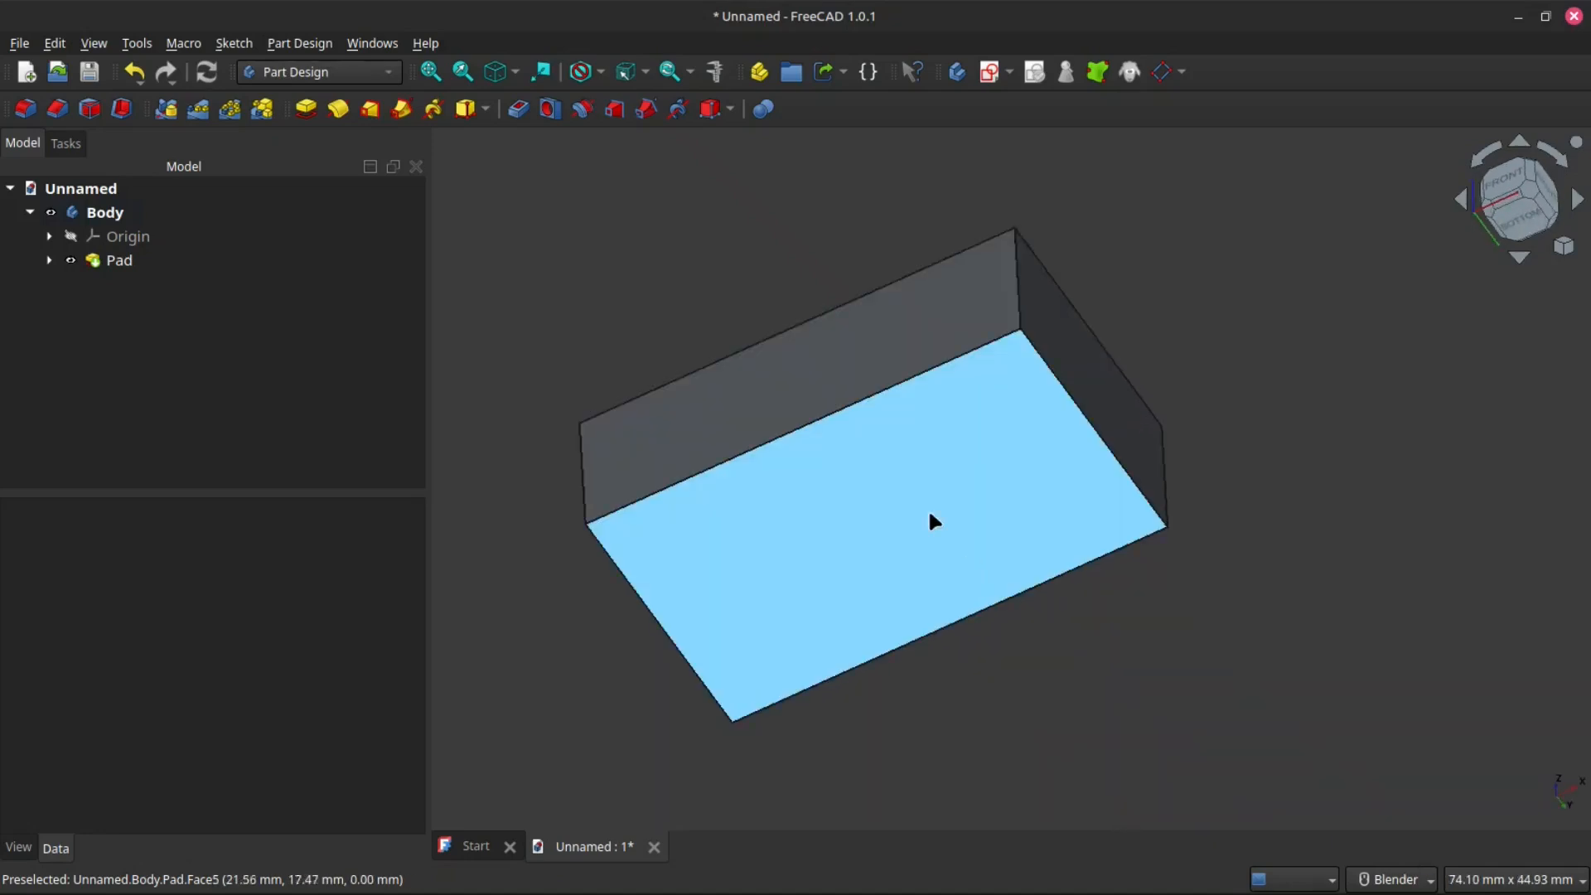
{"action": "left_click", "coordinate": [931, 520]}
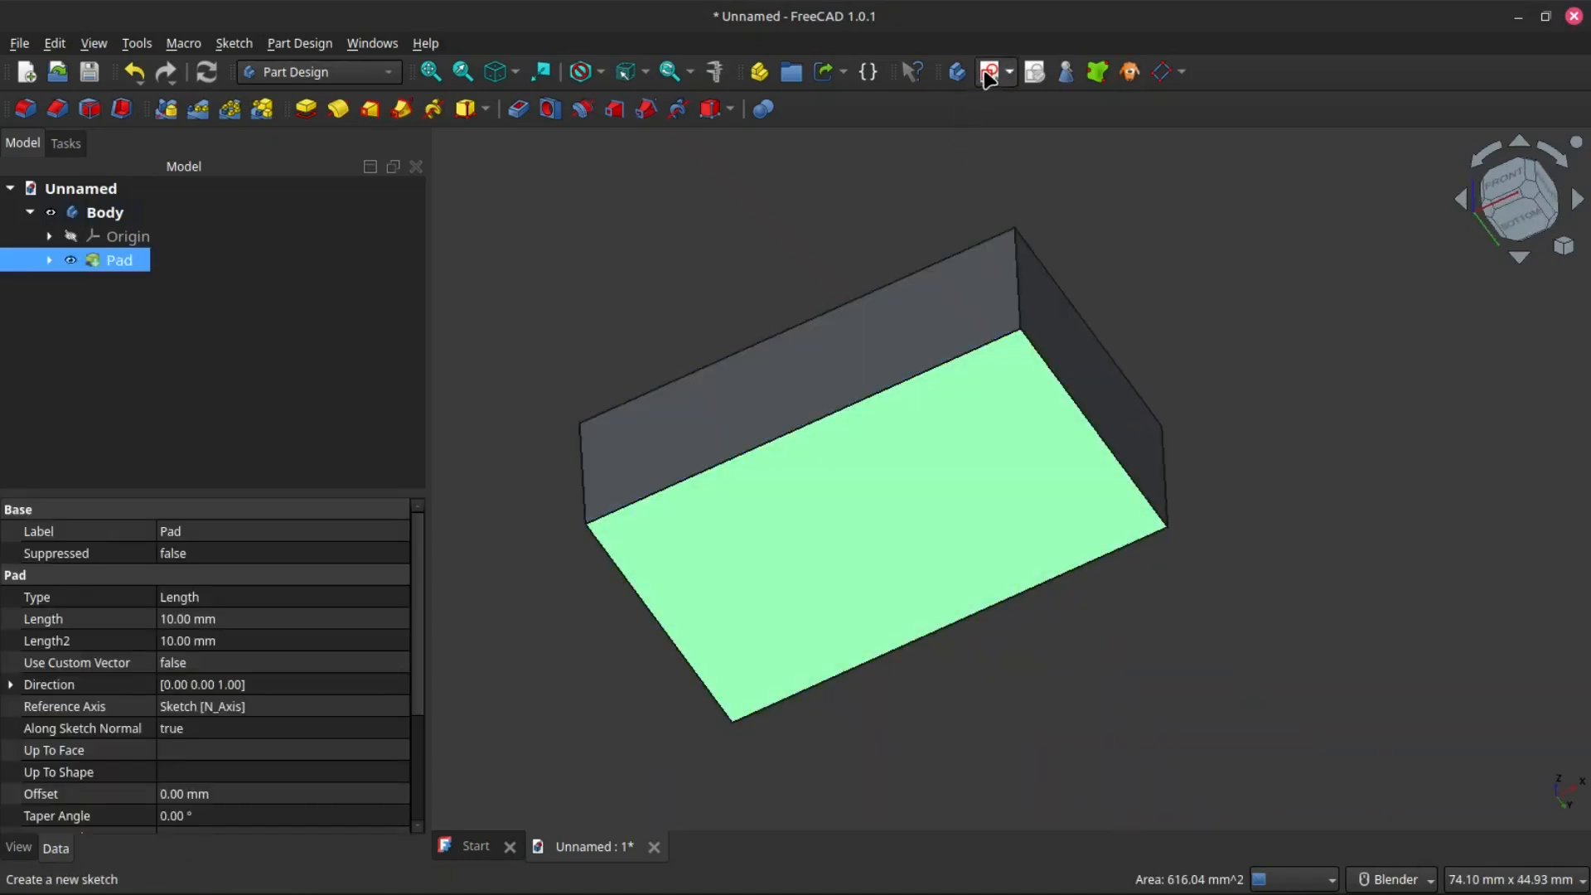
{"action": "left_click", "coordinate": [988, 75]}
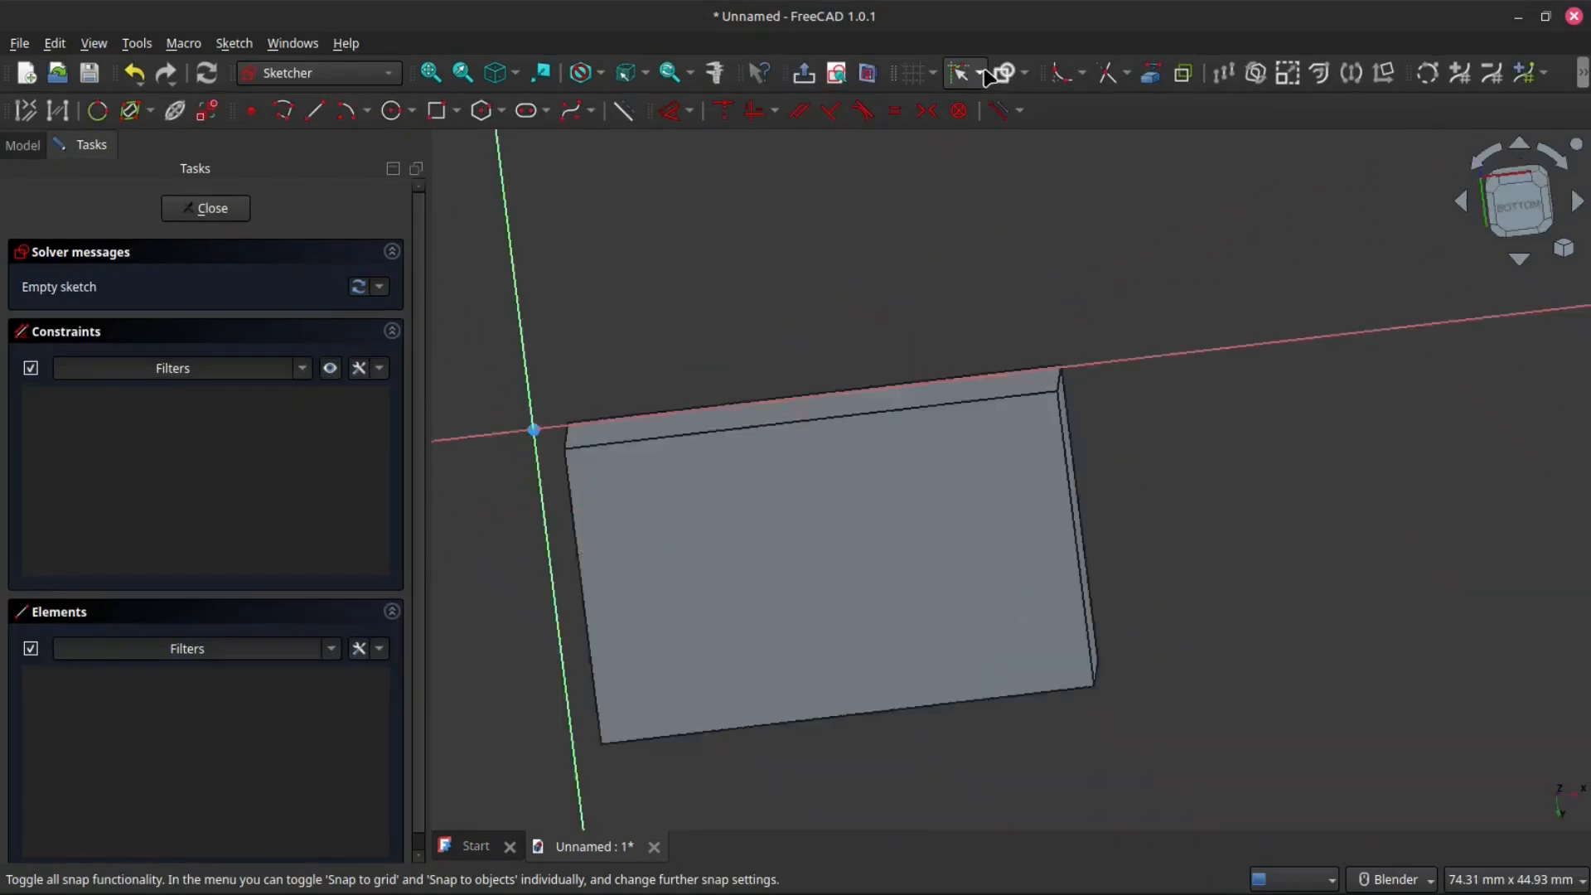
- Sketch a larger and a smaller circle side by side inside the block's bottom face
{"action": "scroll", "coordinate": [828, 637], "scroll_direction": "up", "scroll_amount": 1}
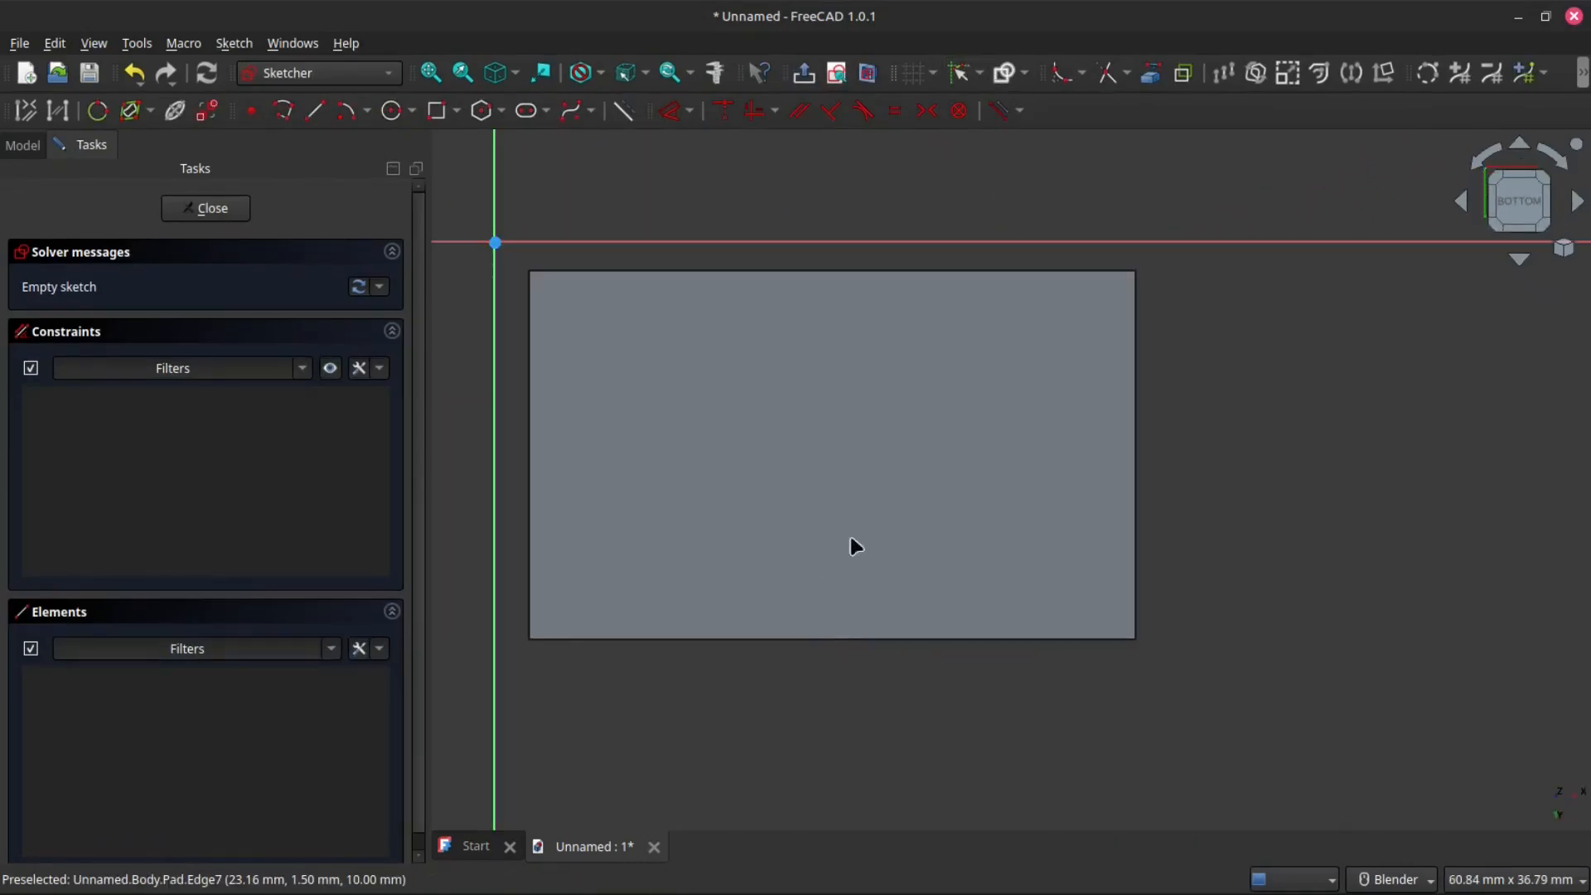
{"action": "left_click", "coordinate": [392, 110]}
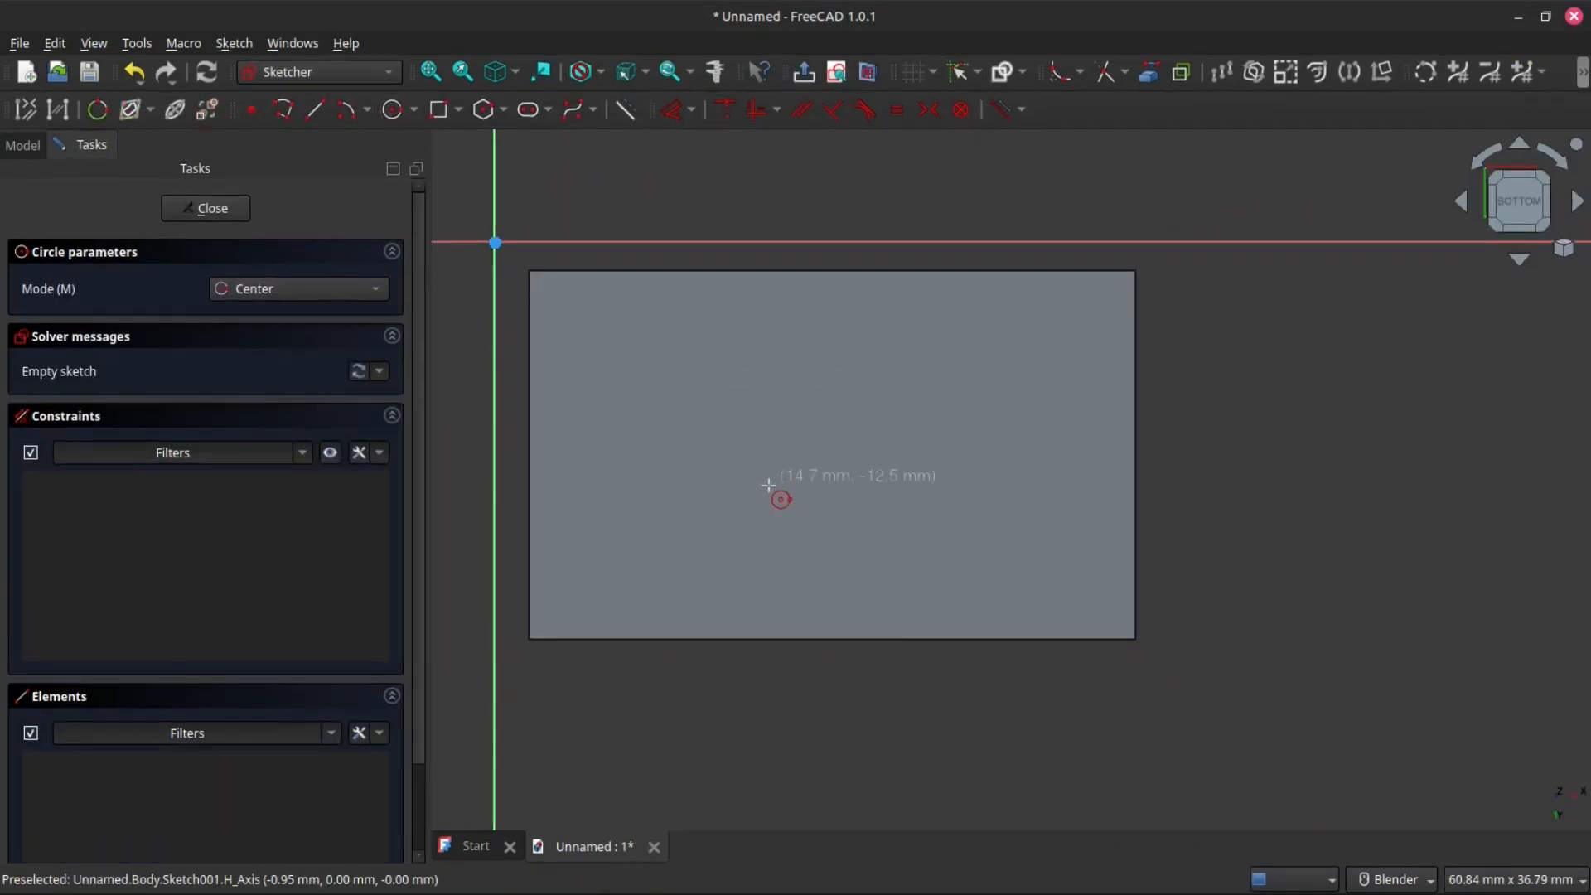
{"action": "left_click", "coordinate": [754, 408]}
{"action": "left_click", "coordinate": [879, 511]}
{"action": "left_click", "coordinate": [913, 540]}
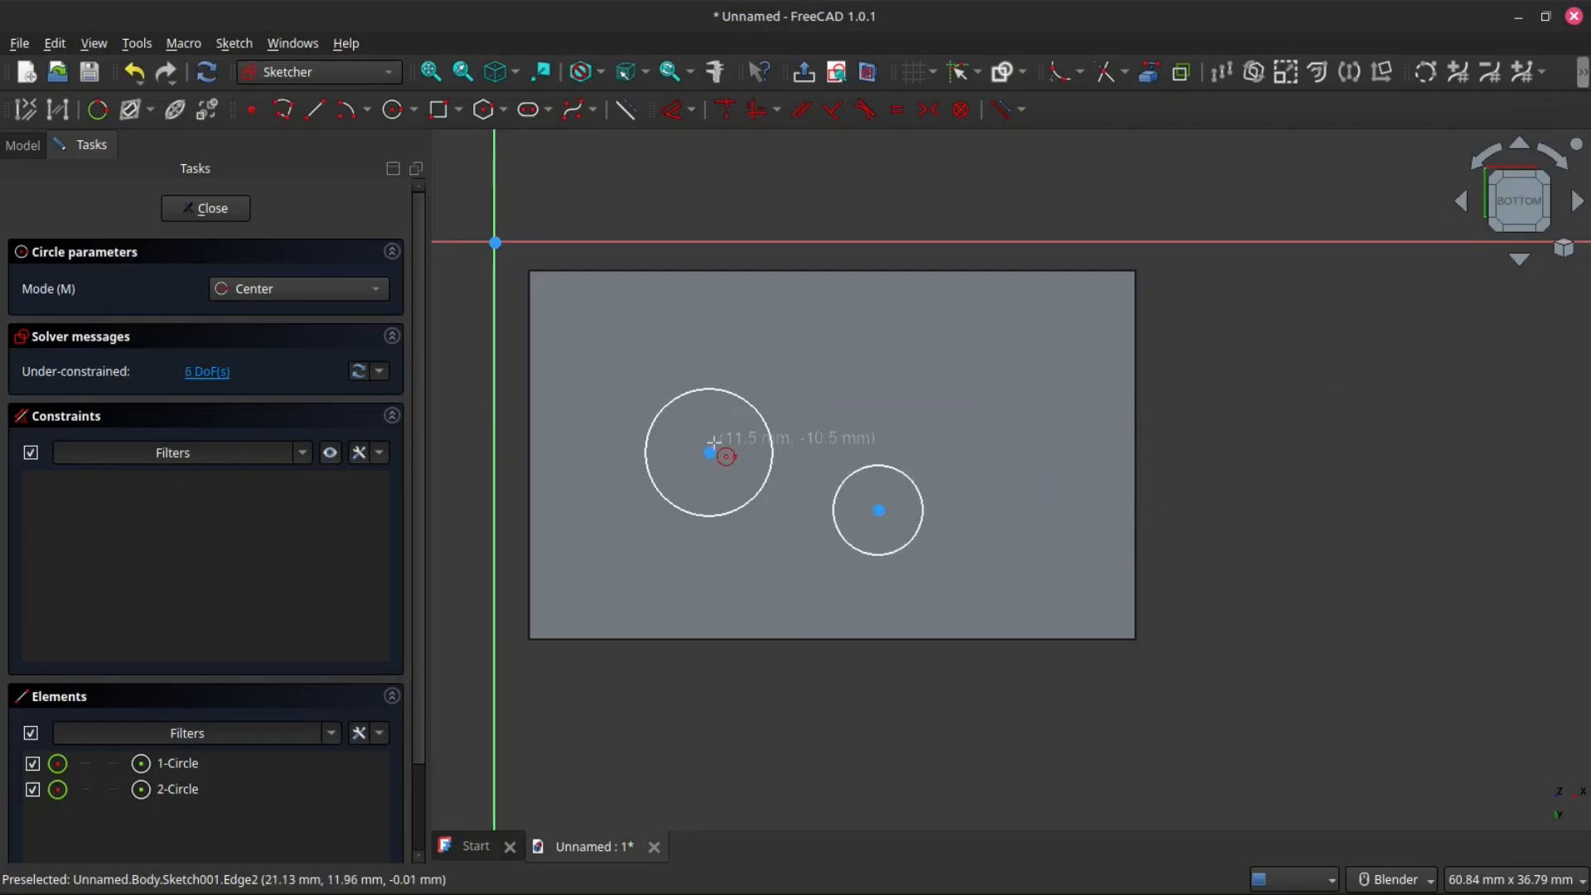
- Sketch two hexagons side by side within the block's outline, working from the top view opposite the sketch face
{"action": "scroll", "coordinate": [713, 440], "scroll_direction": "down", "scroll_amount": 3}
{"action": "scroll", "coordinate": [646, 449], "scroll_direction": "up", "scroll_amount": 2}
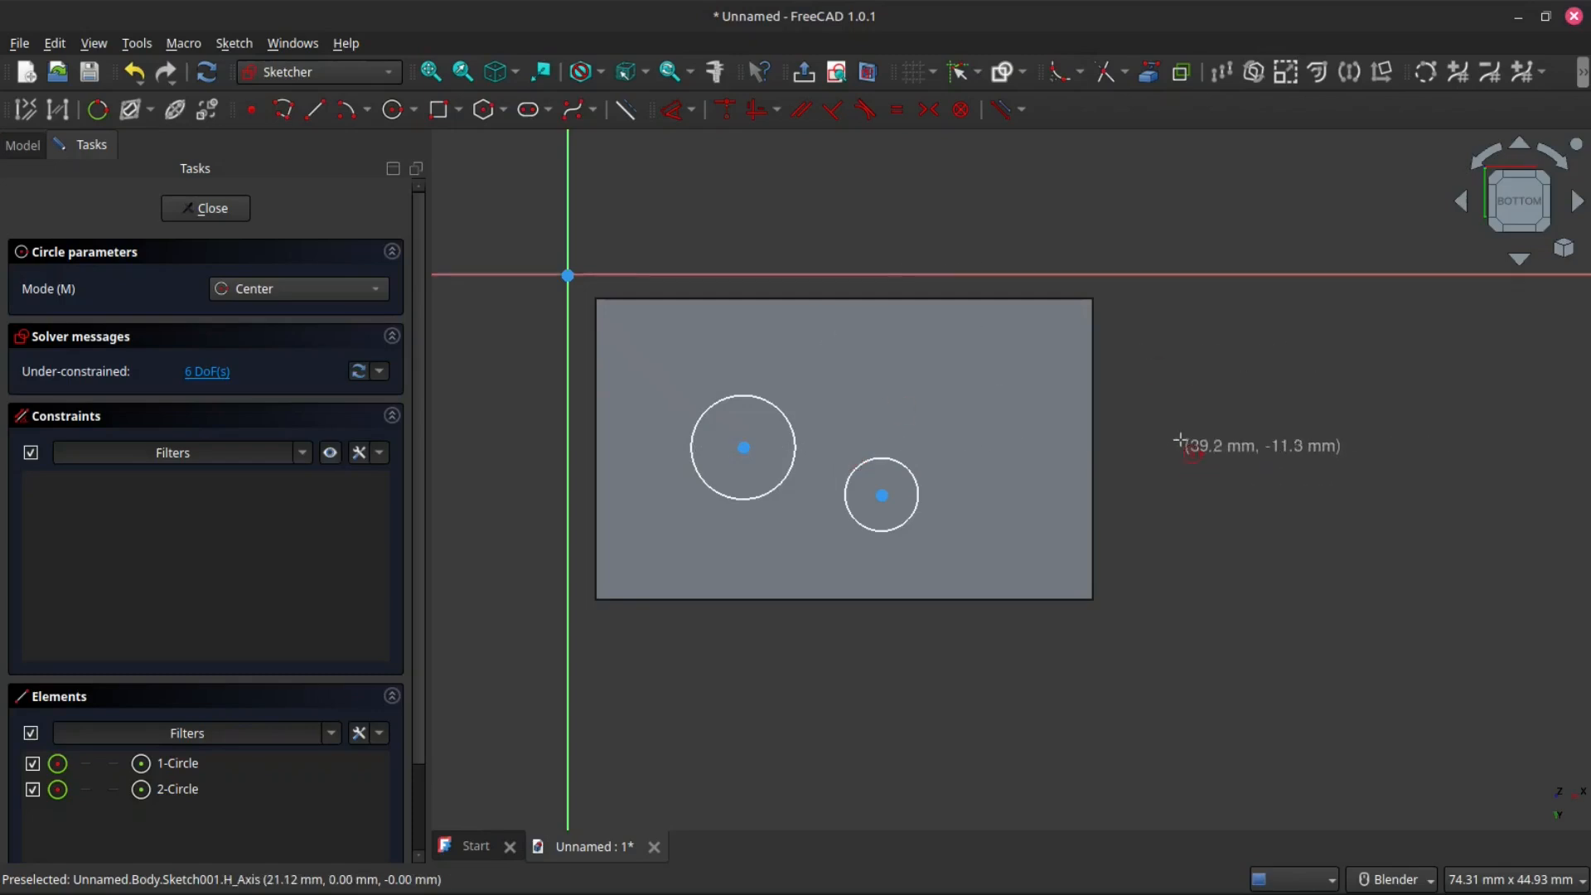
{"action": "right_click", "coordinate": [1185, 439]}
{"action": "left_click", "coordinate": [1551, 204]}
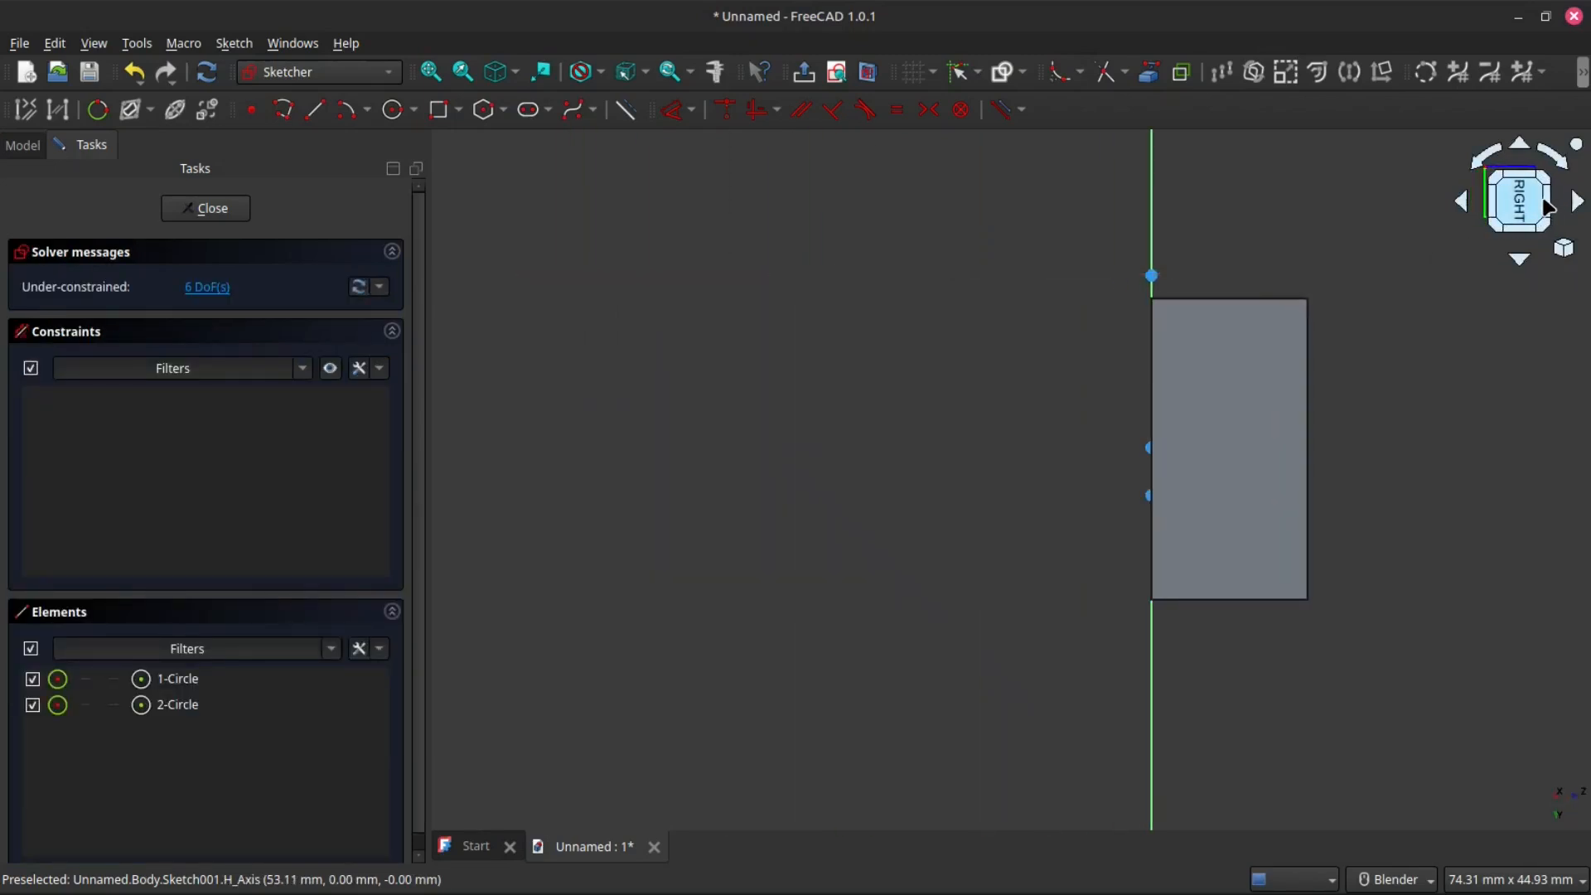
{"action": "left_click", "coordinate": [1553, 206]}
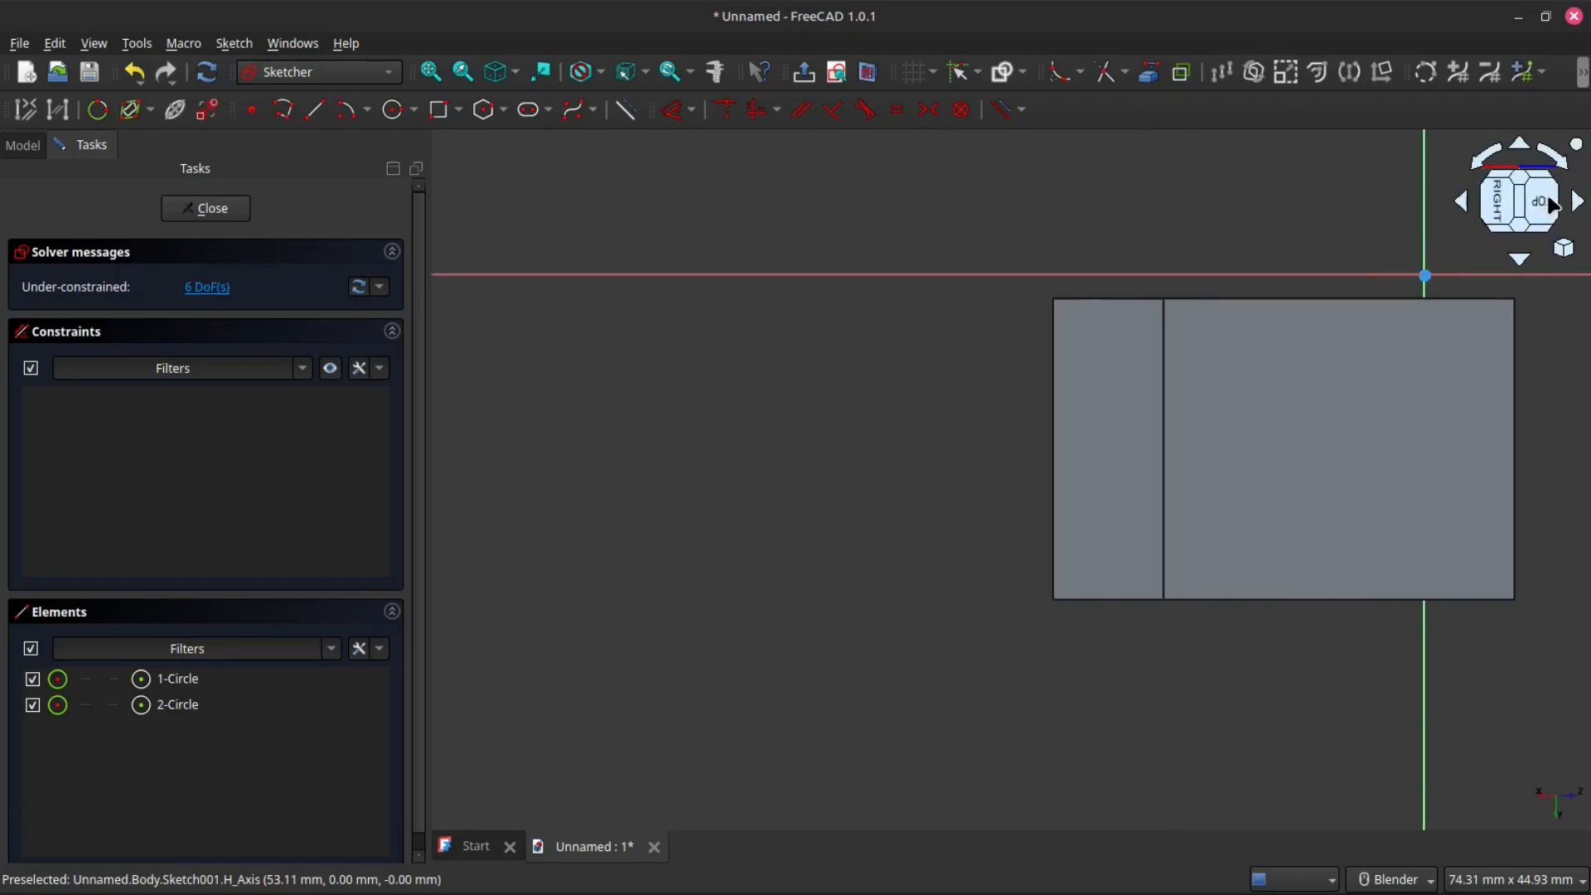
{"action": "scroll", "coordinate": [1181, 622], "scroll_direction": "up", "scroll_amount": 3}
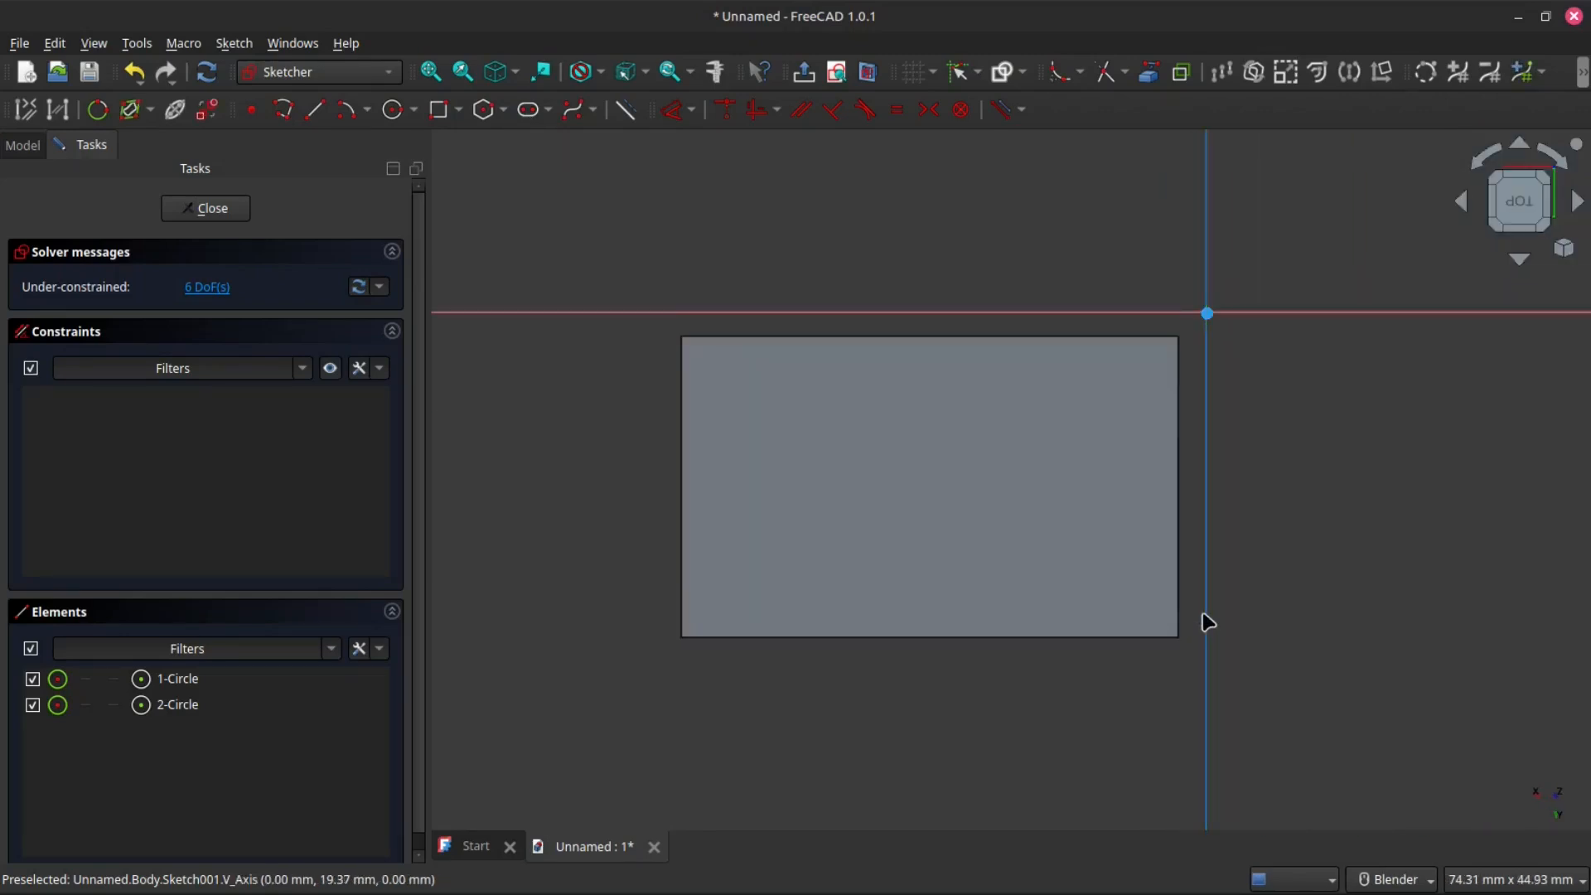
{"action": "left_click", "coordinate": [484, 107]}
{"action": "left_click", "coordinate": [821, 474]}
{"action": "left_click", "coordinate": [883, 537]}
{"action": "left_click", "coordinate": [1056, 449]}
{"action": "left_click", "coordinate": [1083, 525]}
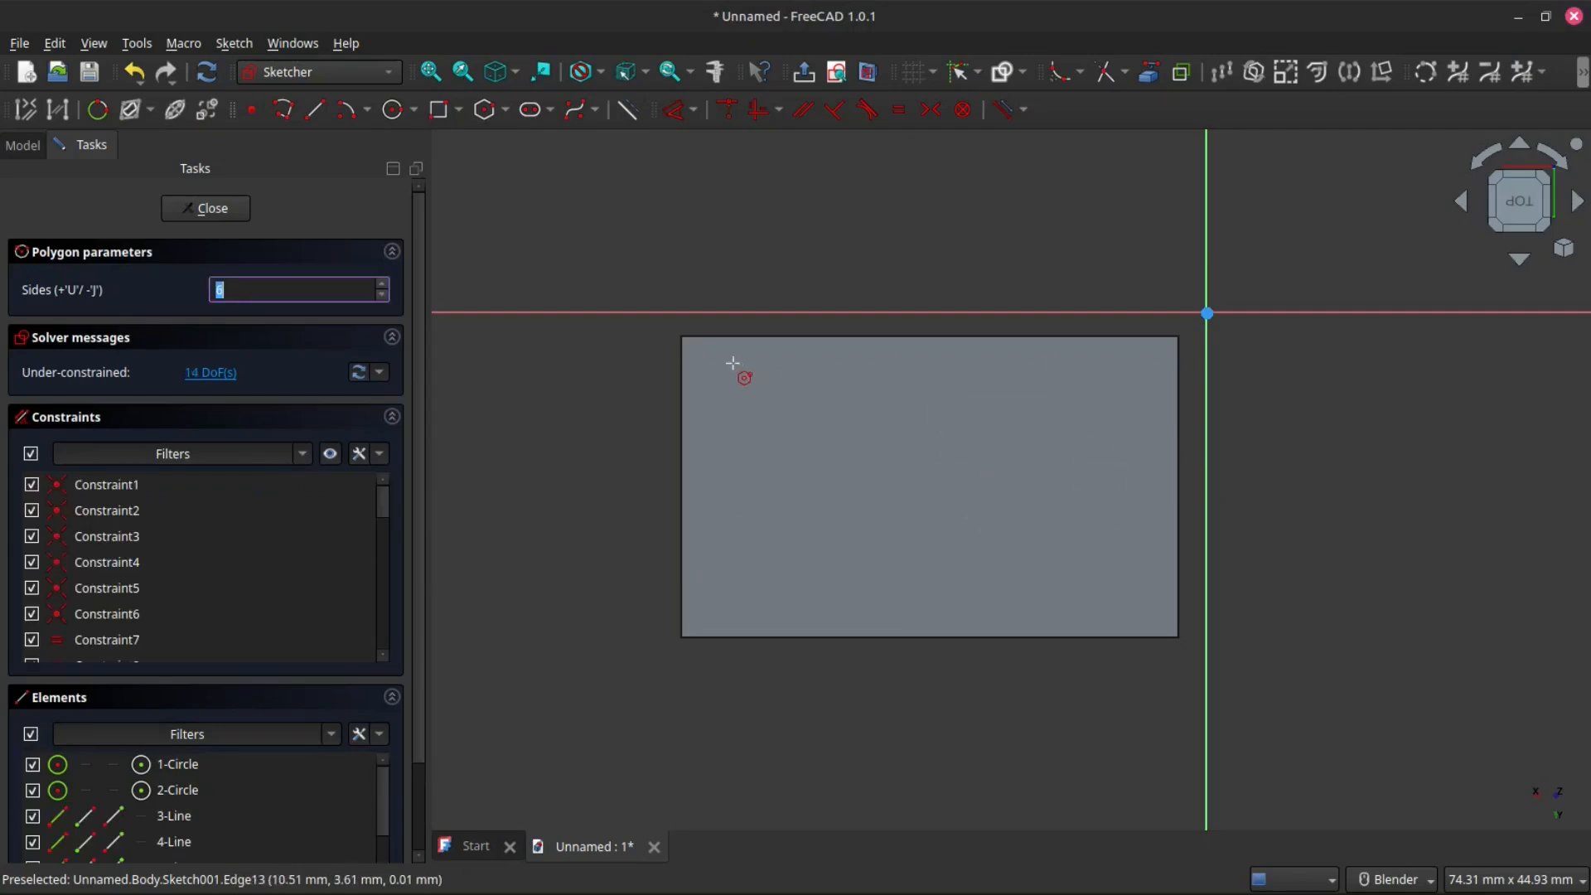
- Examine the block from the top and bottom views to compare how the hexagons and circles appear on the sketch face
{"action": "scroll", "coordinate": [994, 547], "scroll_direction": "up", "scroll_amount": 2}
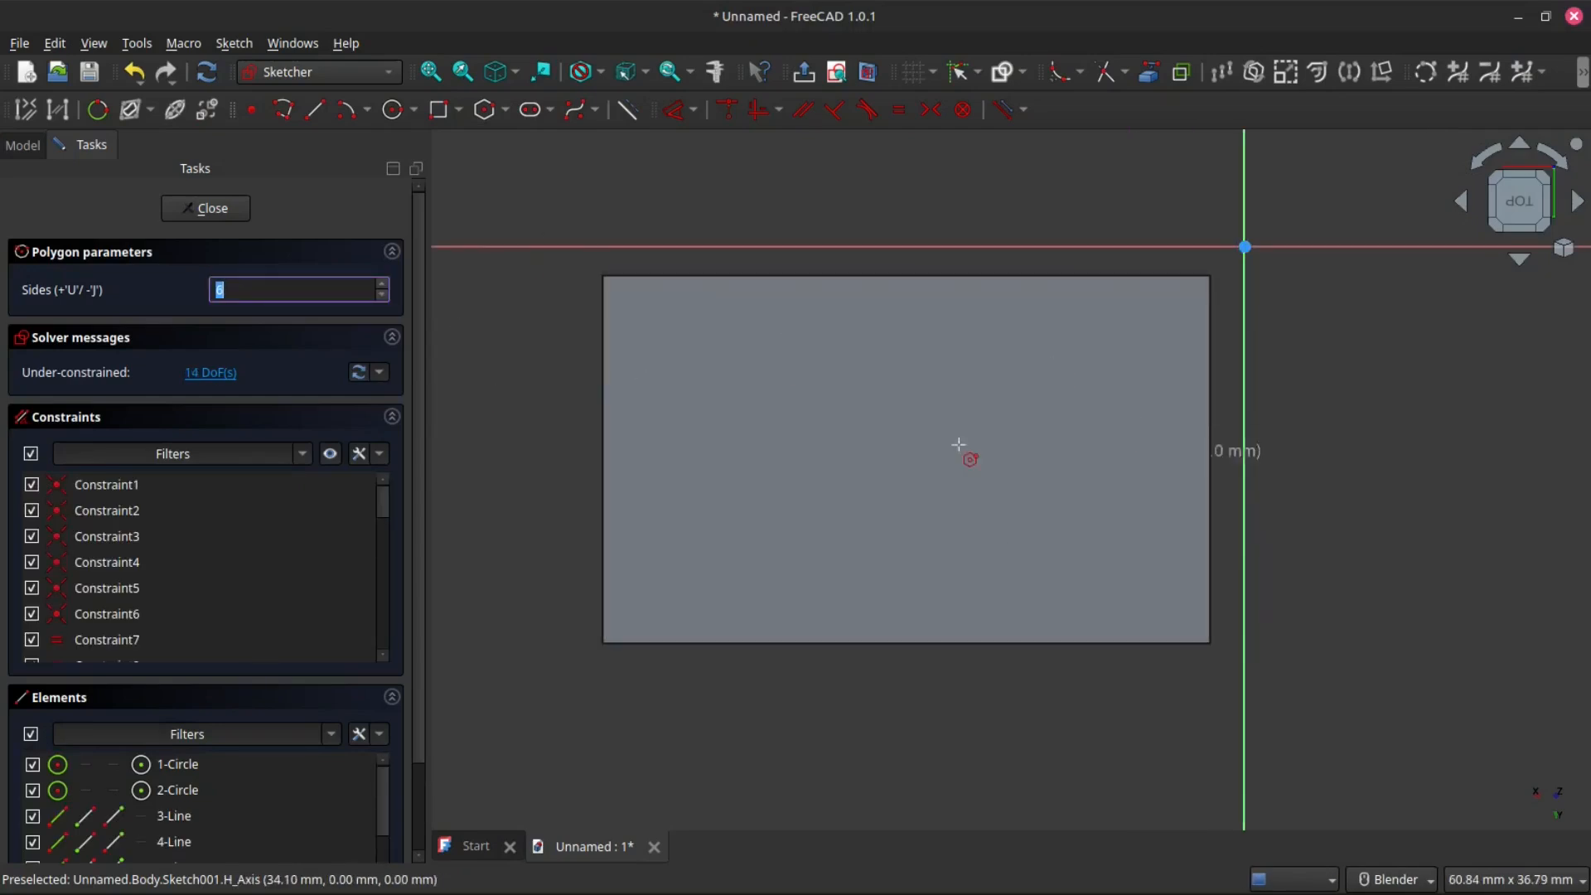
{"action": "scroll", "coordinate": [969, 514], "scroll_direction": "down", "scroll_amount": 3}
{"action": "scroll", "coordinate": [957, 524], "scroll_direction": "up", "scroll_amount": 2}
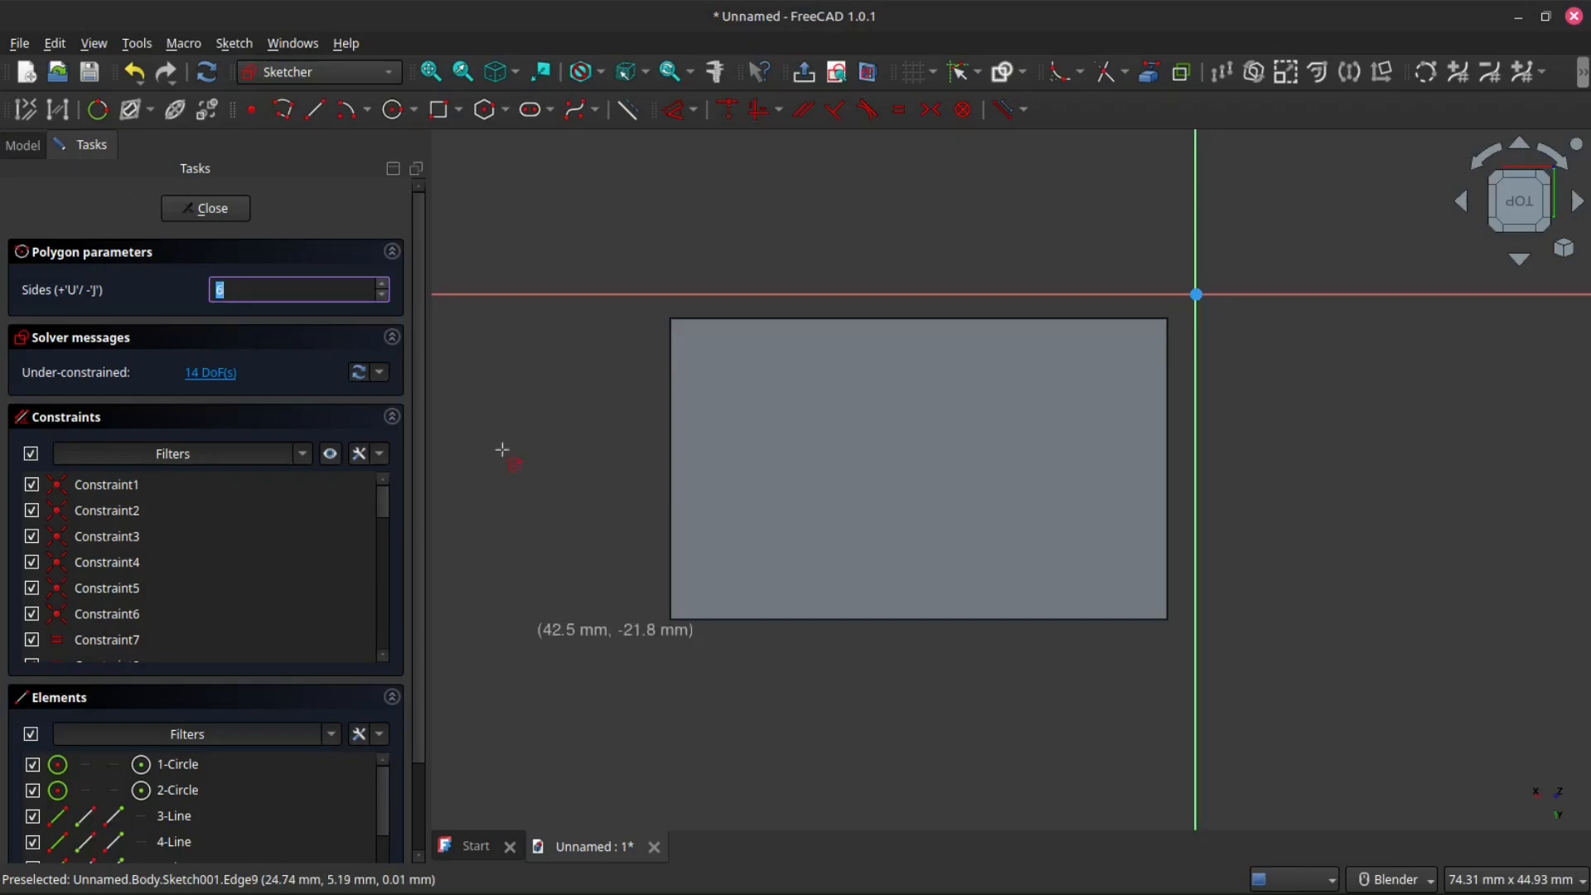
{"action": "scroll", "coordinate": [949, 457], "scroll_direction": "up", "scroll_amount": 2}
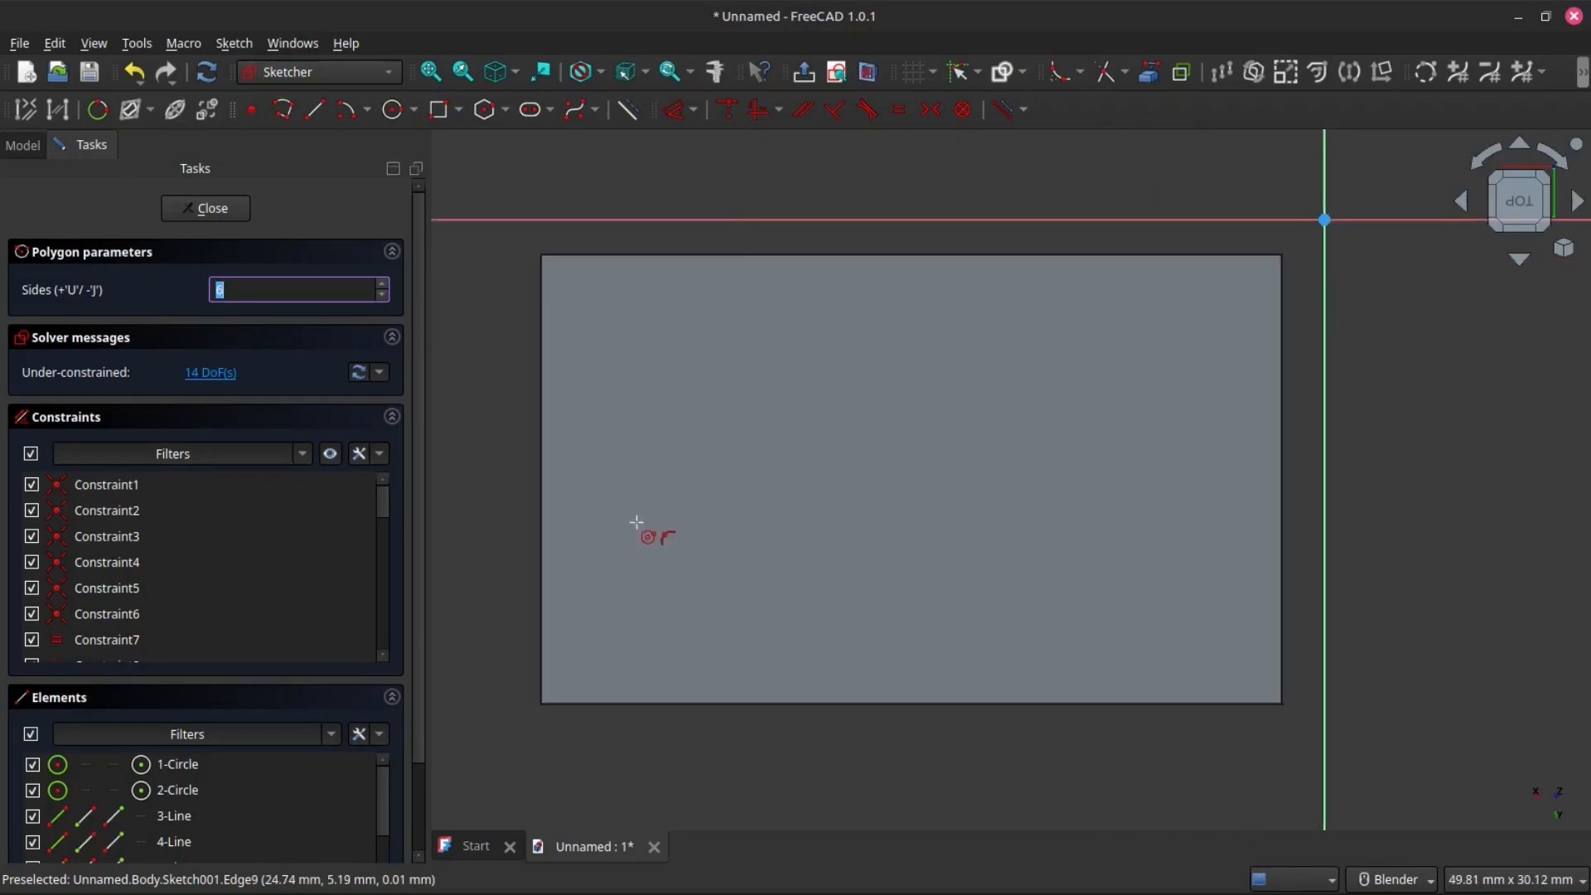
{"action": "scroll", "coordinate": [900, 382], "scroll_direction": "down", "scroll_amount": 3}
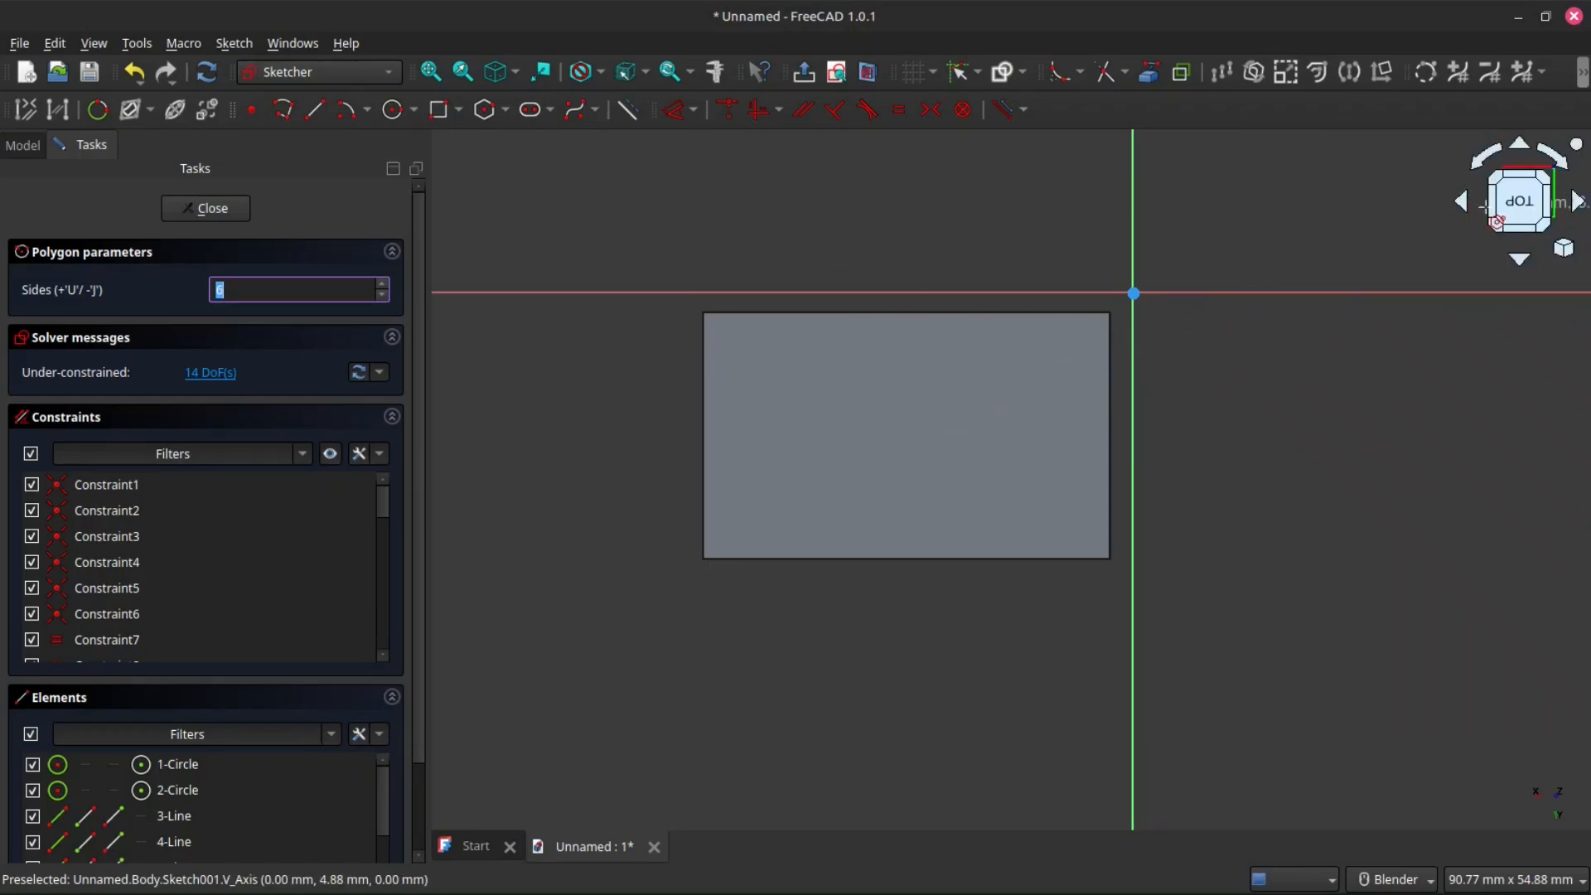
{"action": "left_click", "coordinate": [1510, 217]}
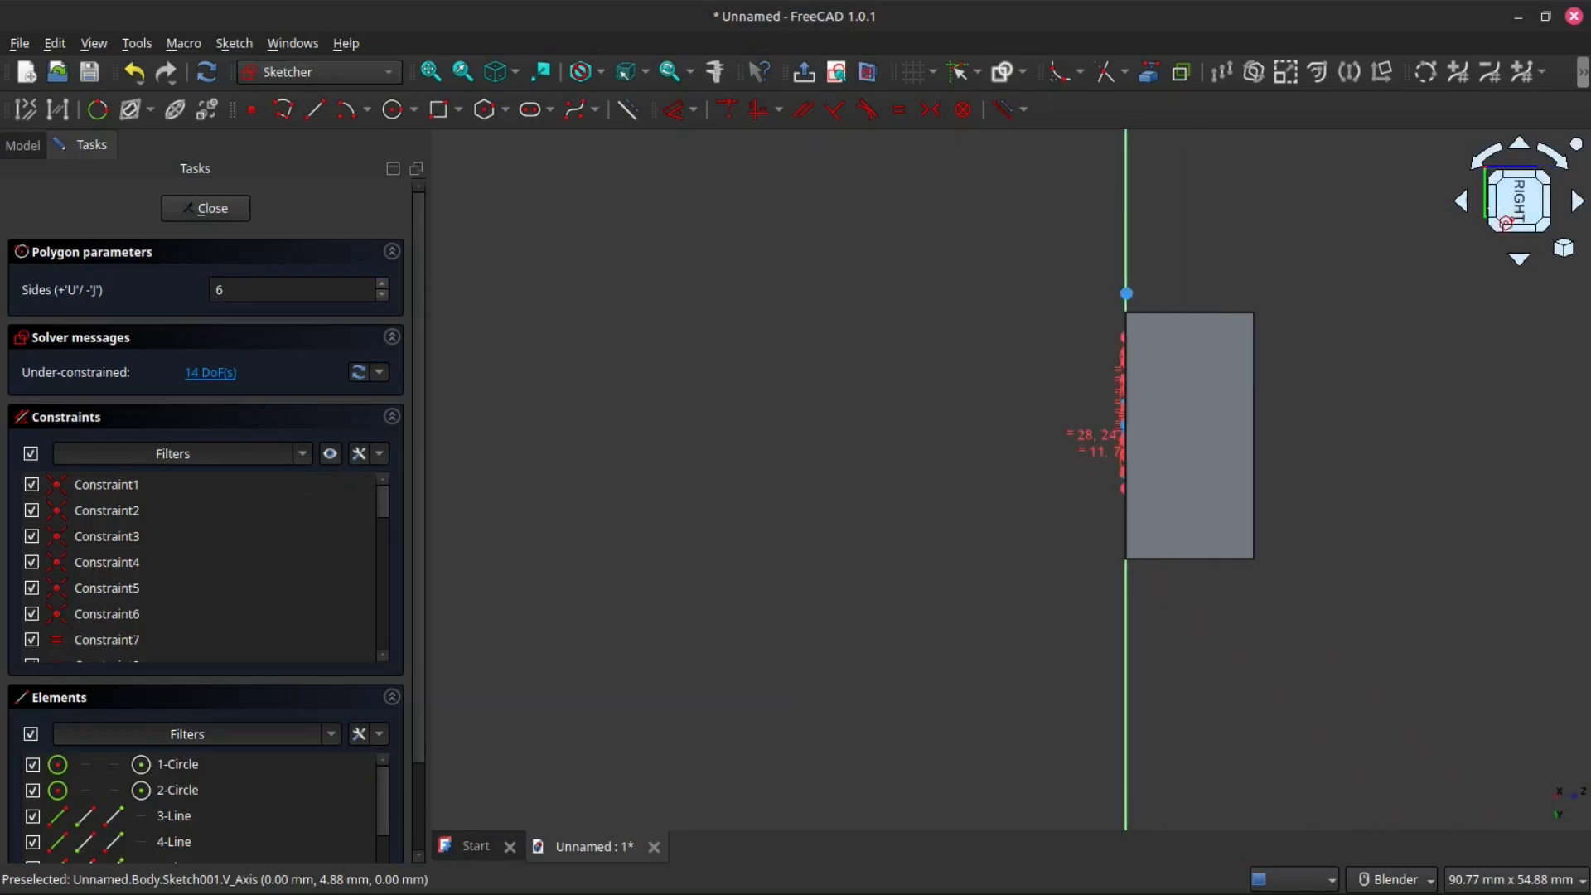
{"action": "left_click", "coordinate": [1496, 213]}
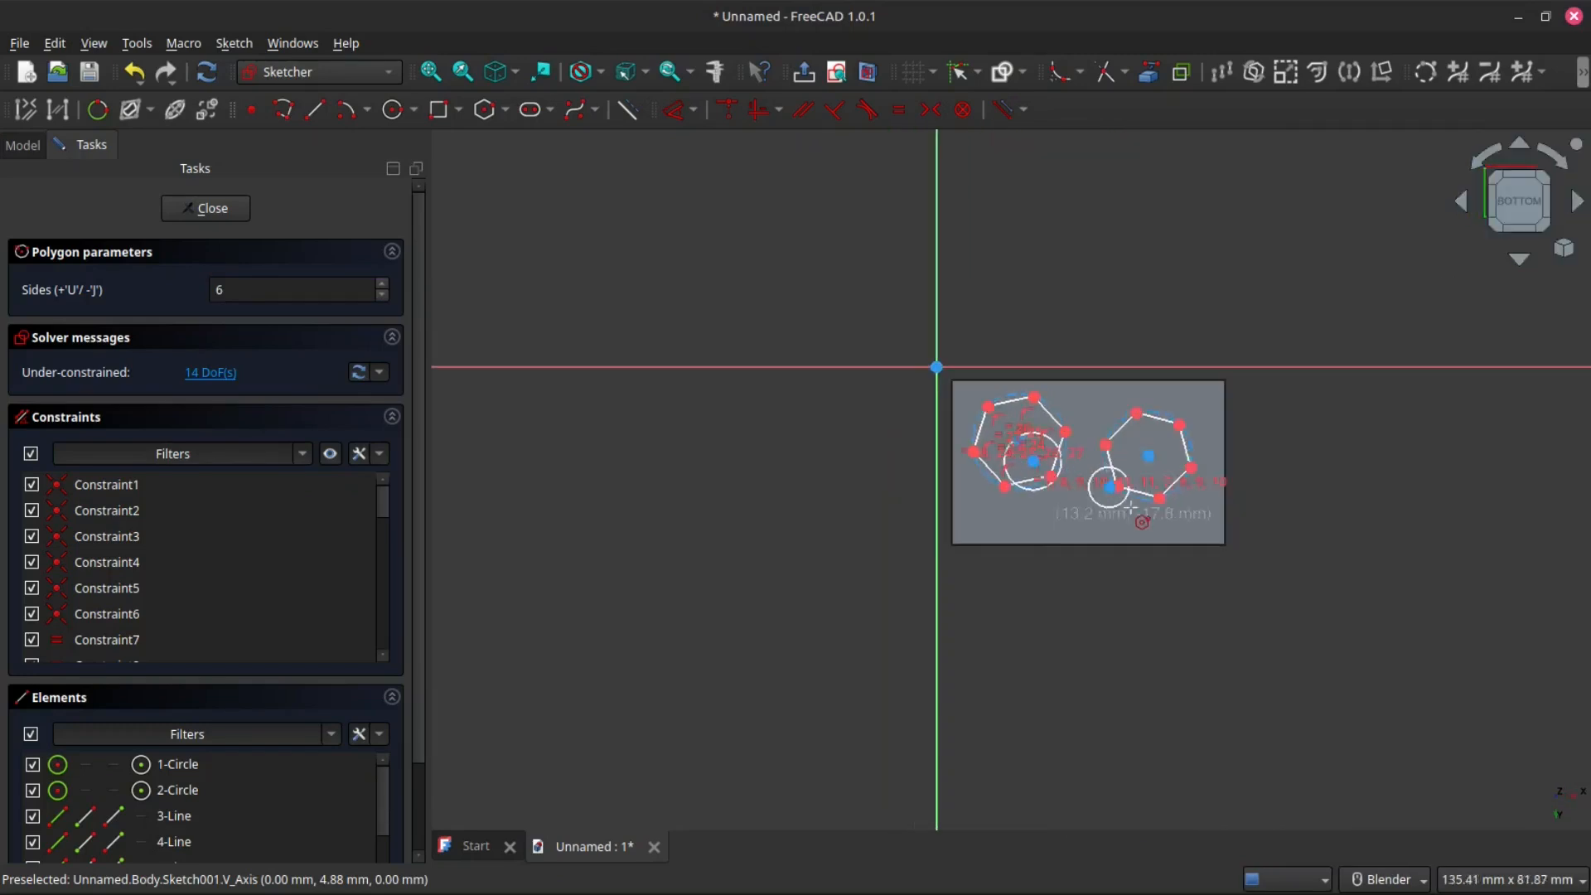
{"action": "scroll", "coordinate": [1011, 369], "scroll_direction": "up", "scroll_amount": 2}
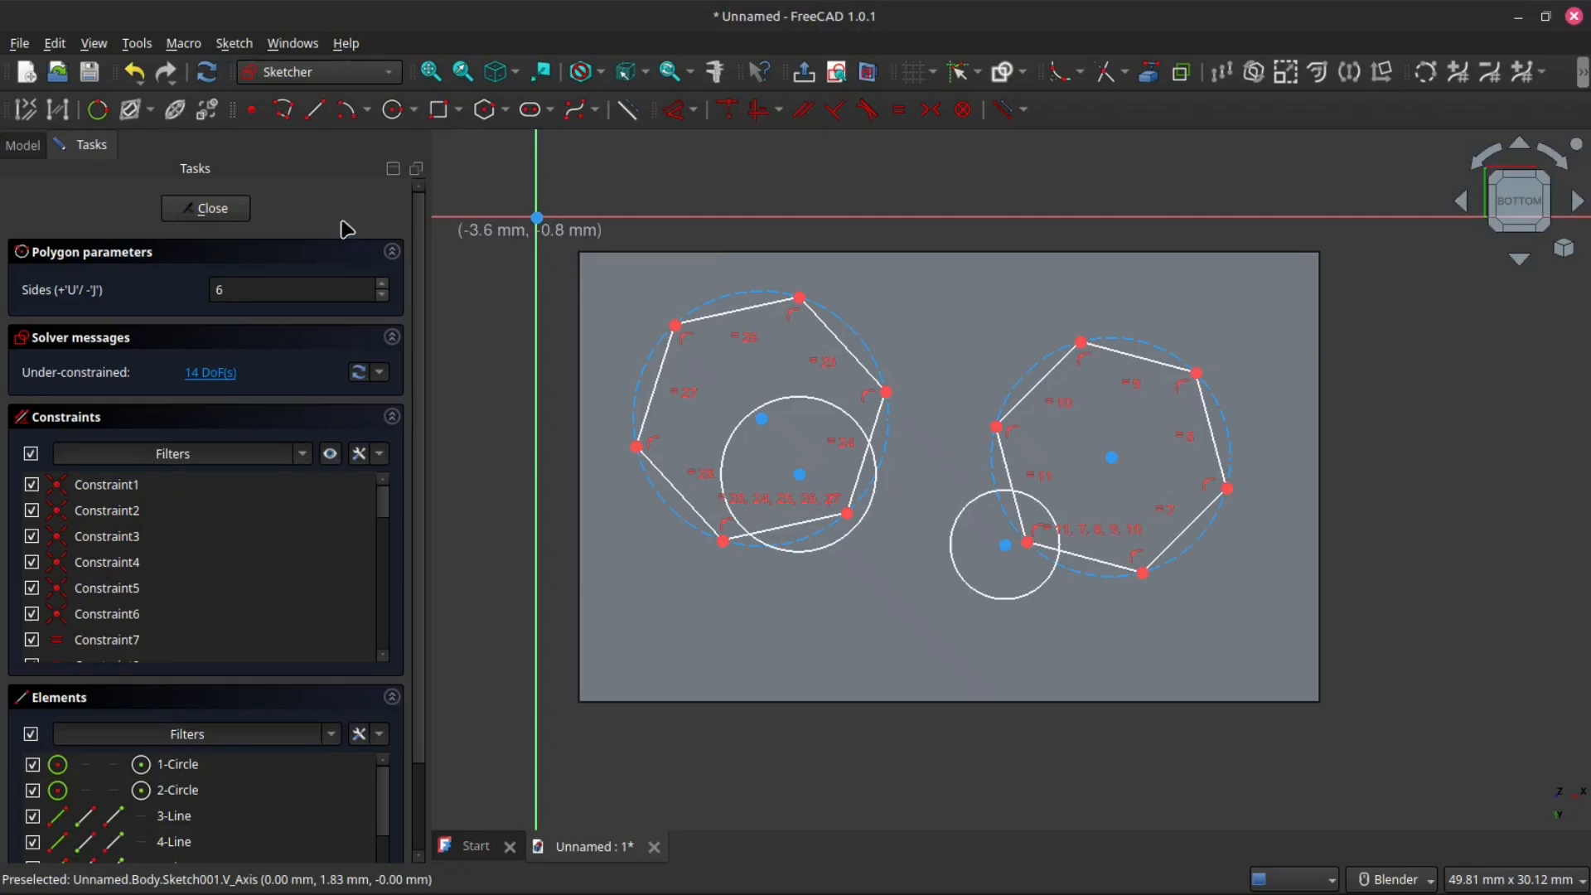
{"action": "scroll", "coordinate": [850, 549], "scroll_direction": "down", "scroll_amount": 3}
{"action": "scroll", "coordinate": [850, 549], "scroll_direction": "up", "scroll_amount": 2}
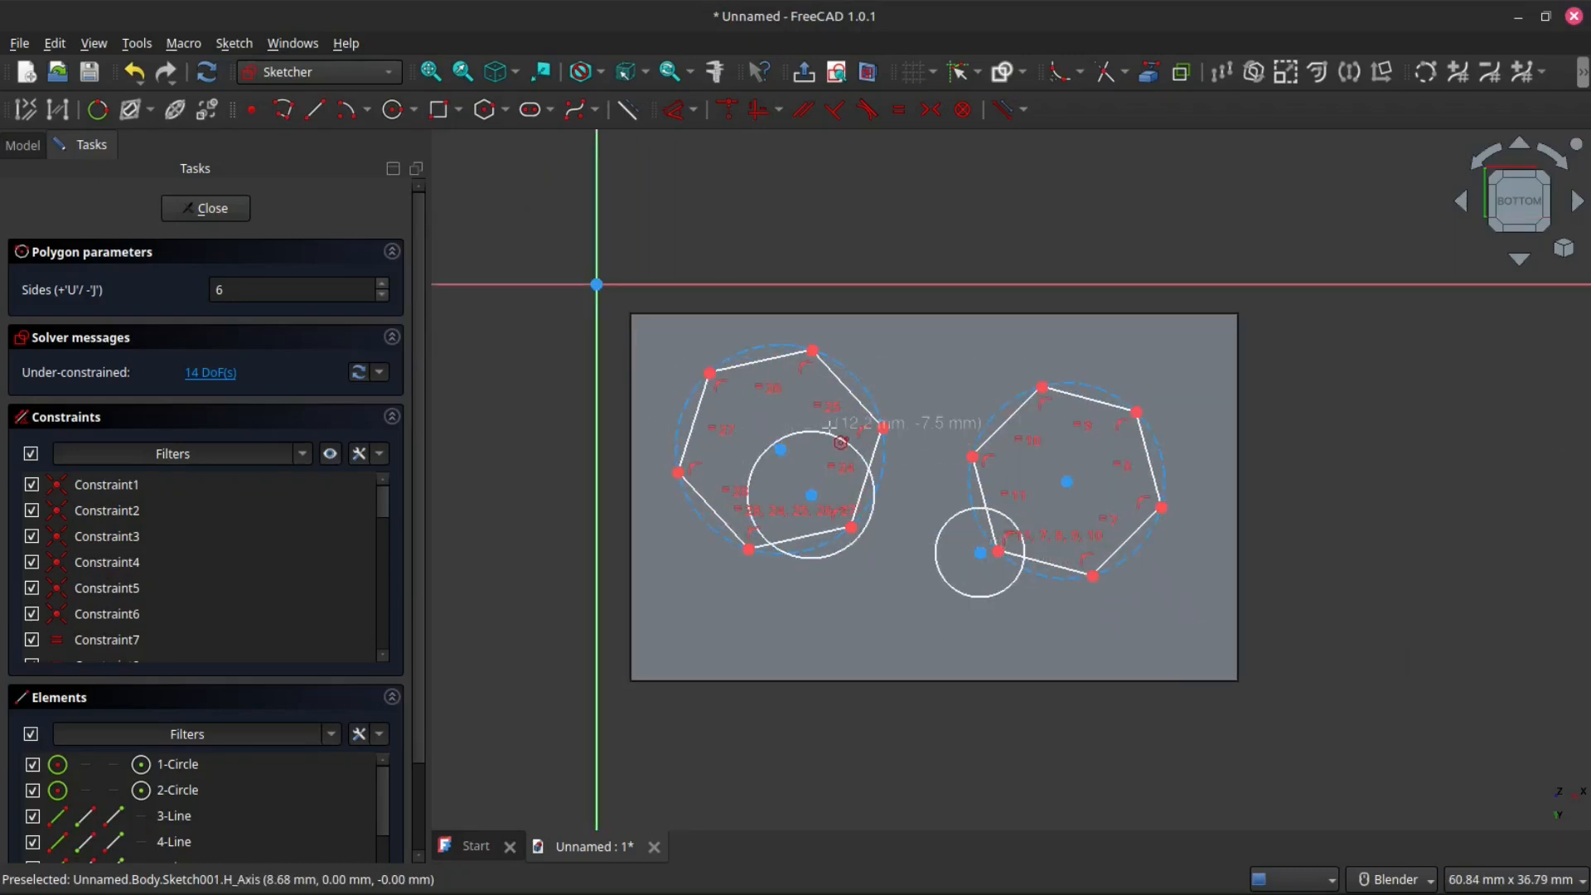
{"action": "scroll", "coordinate": [817, 425], "scroll_direction": "down", "scroll_amount": 1}
{"action": "scroll", "coordinate": [743, 416], "scroll_direction": "up", "scroll_amount": 1}
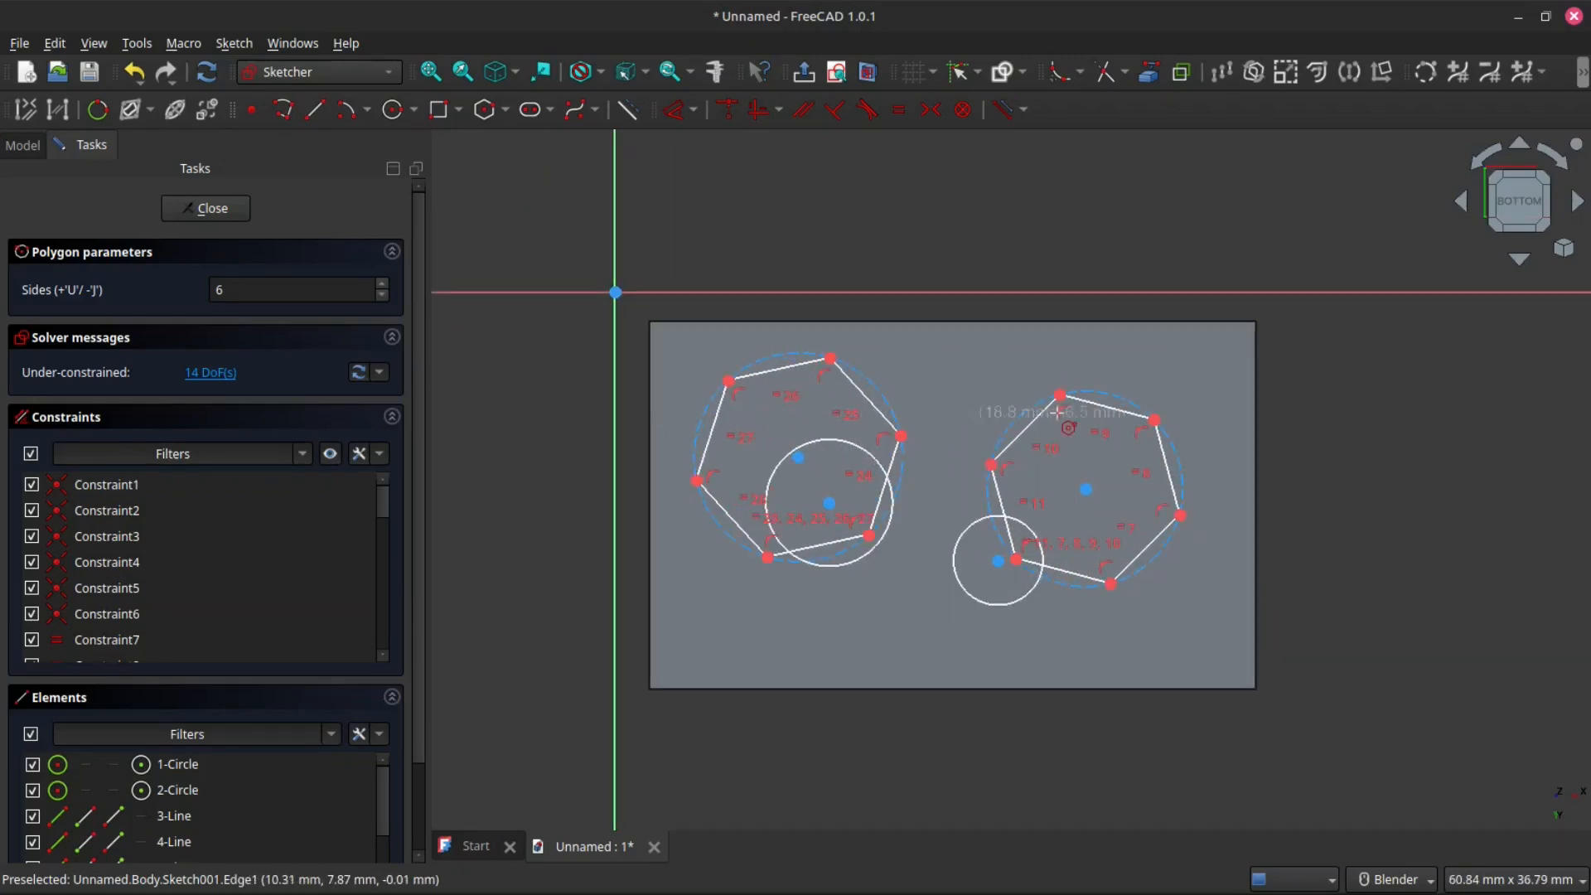